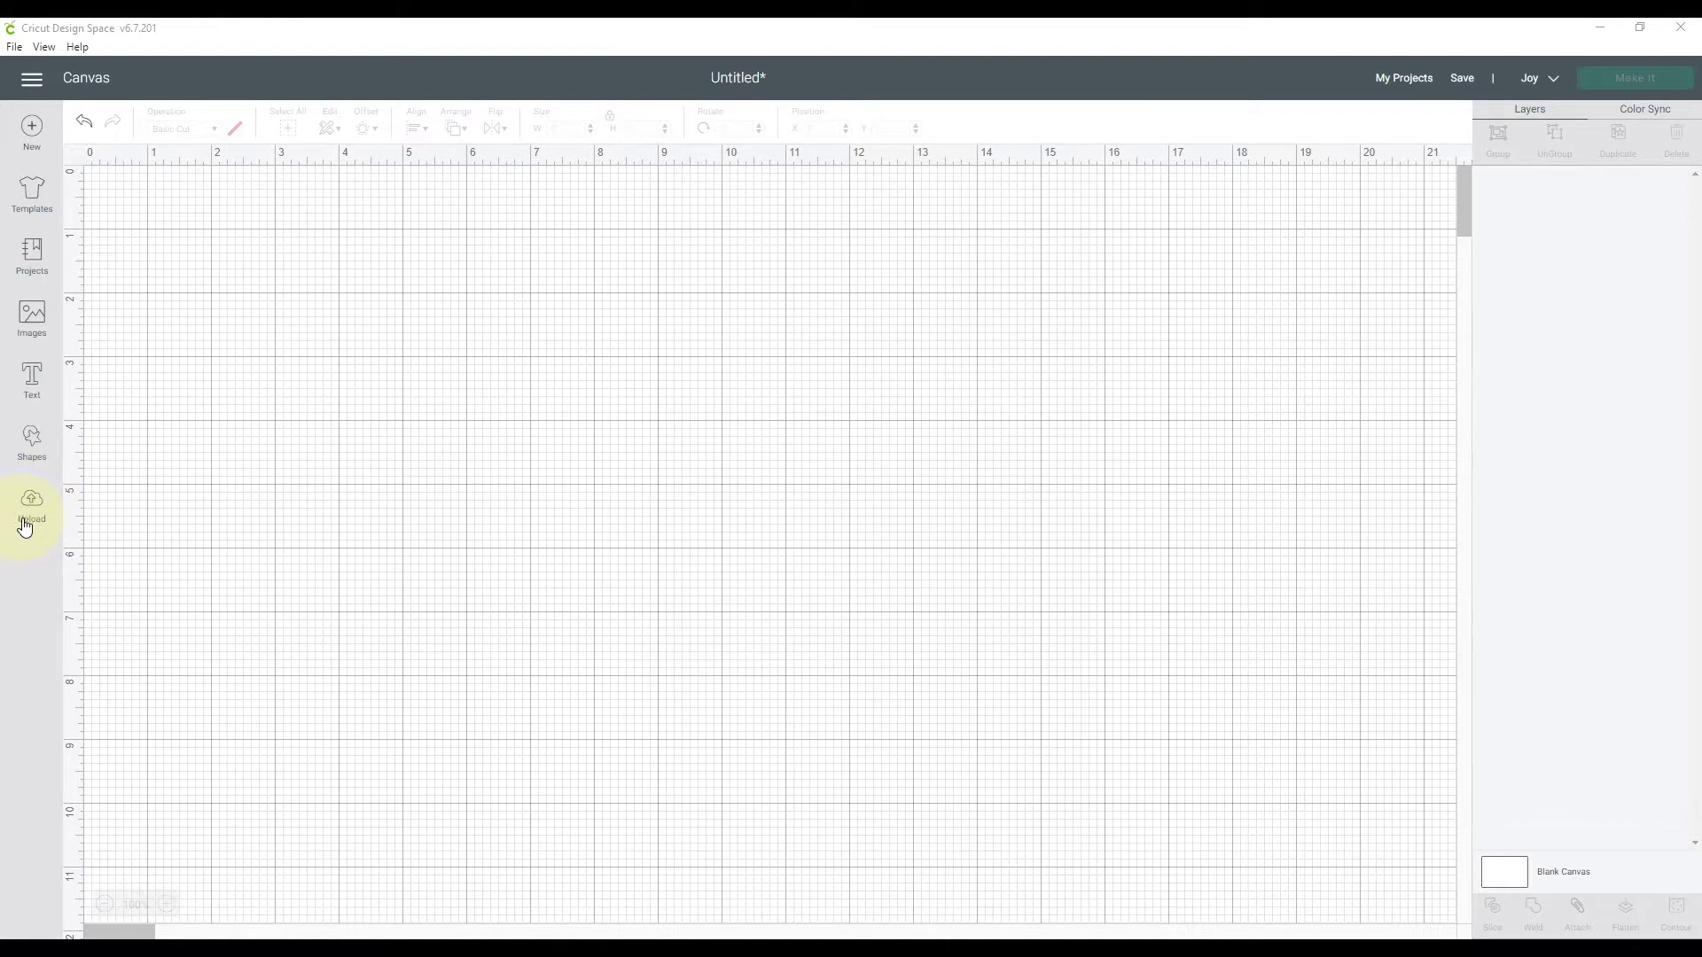
Insert the Hike Heart upload from Recent Uploads onto the canvas
click(32, 509)
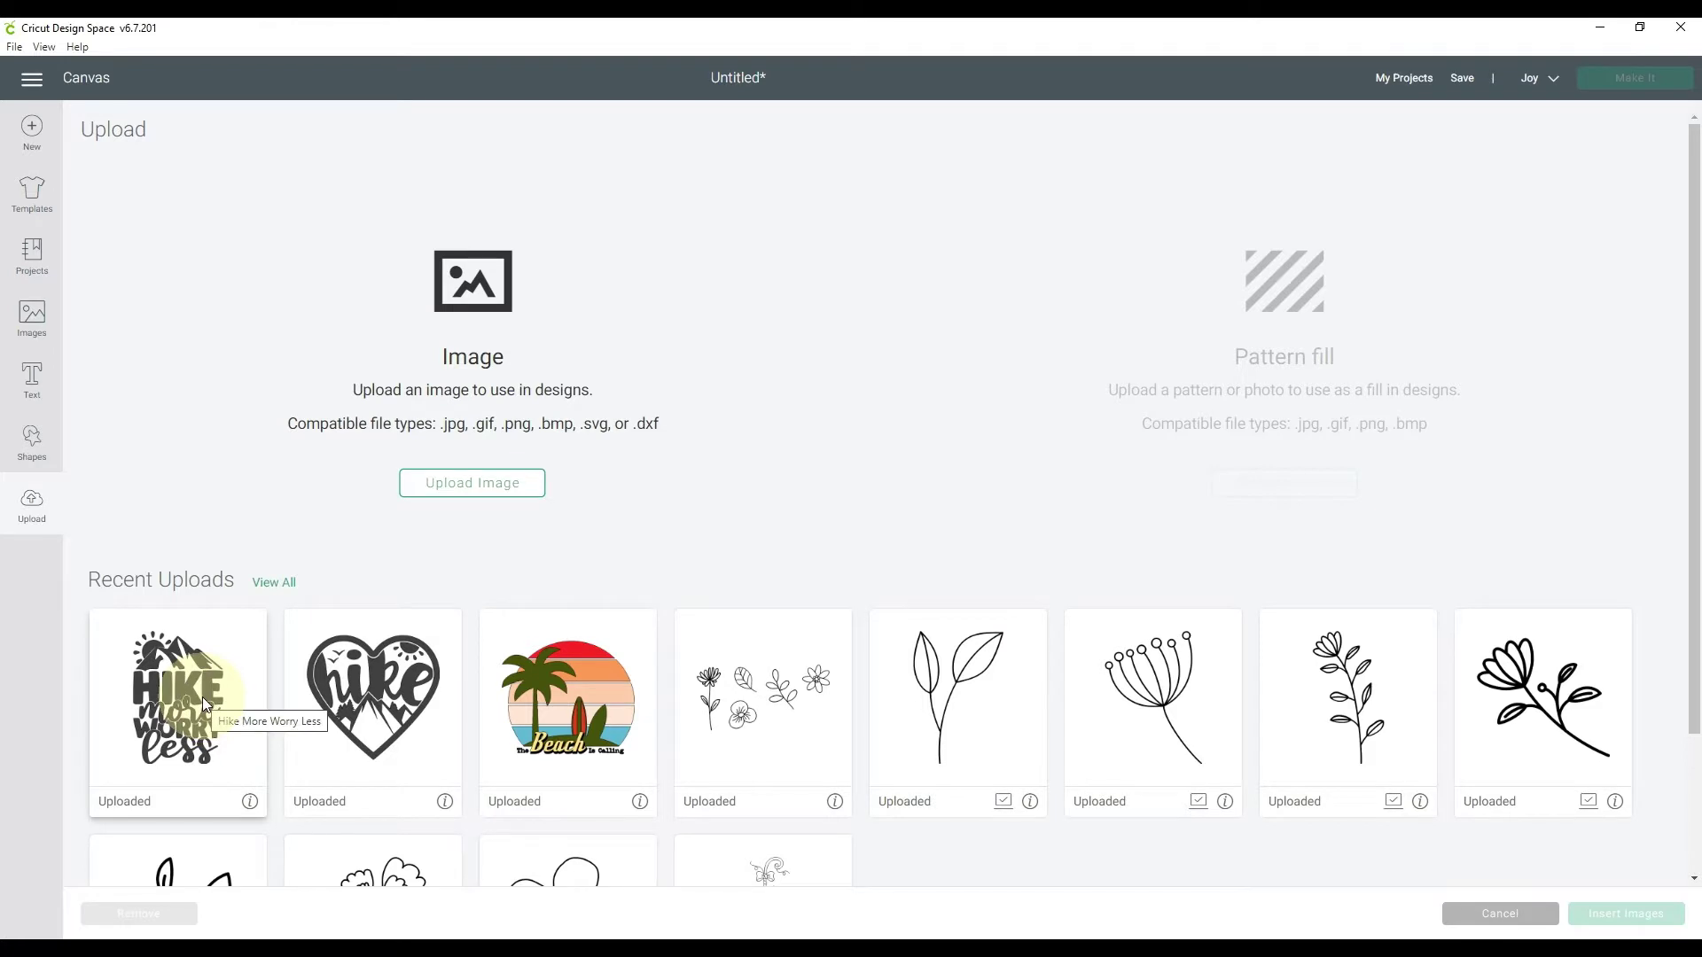
click(378, 683)
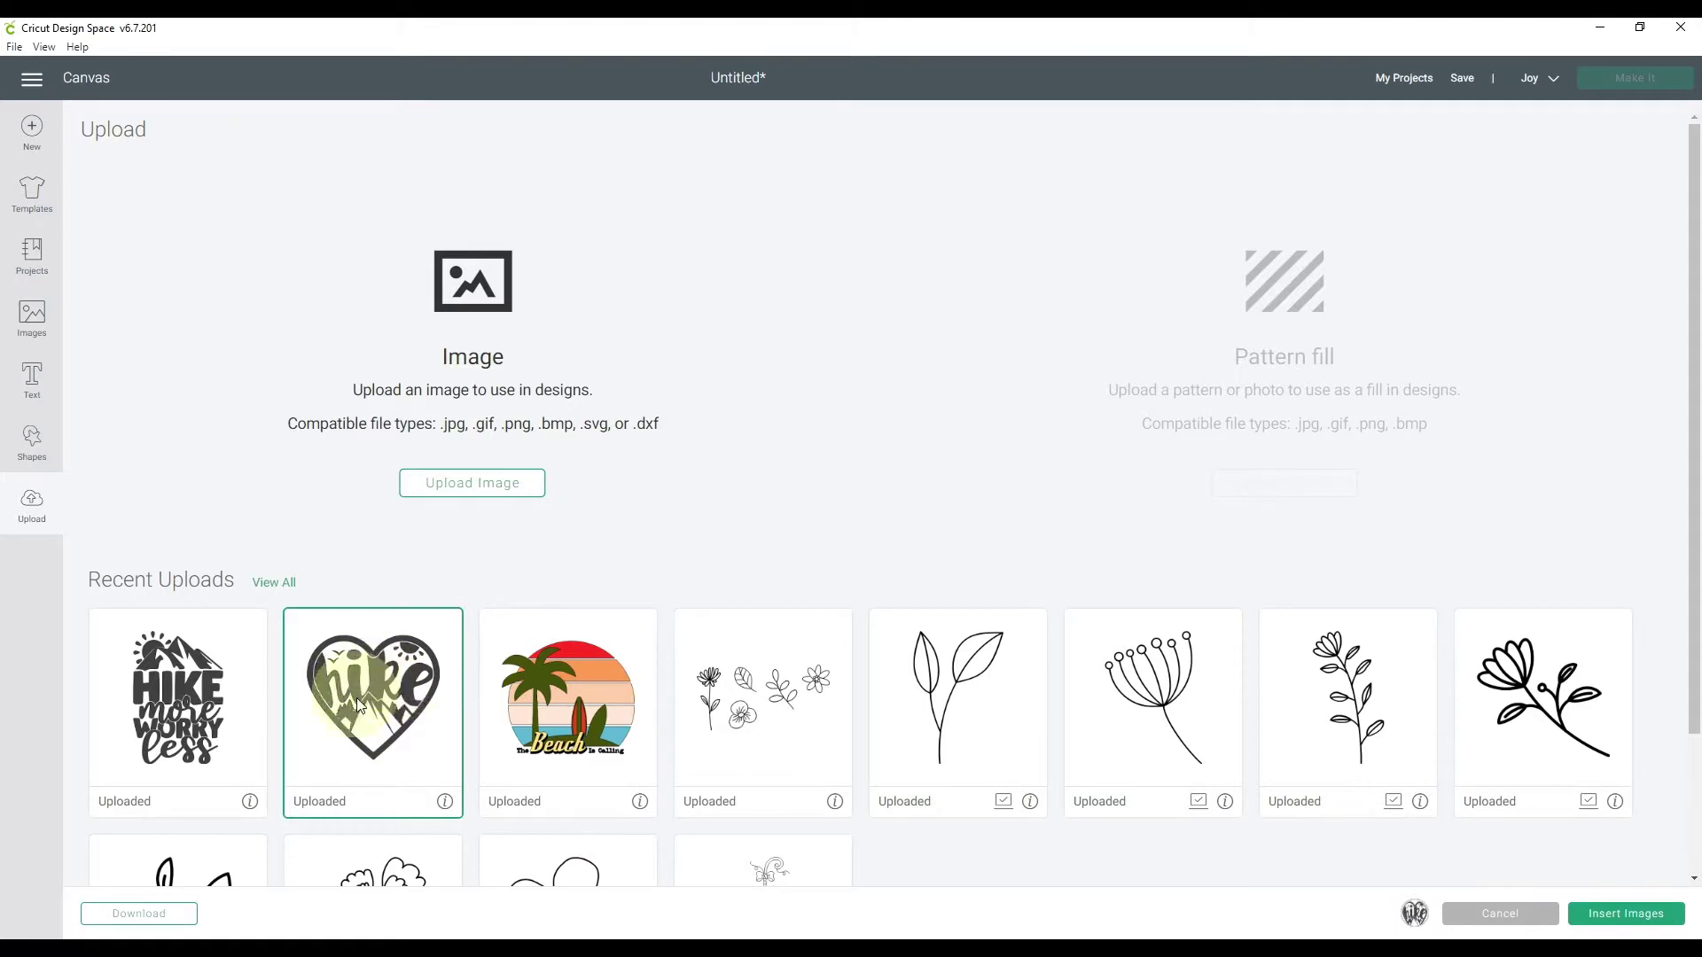
click(1624, 915)
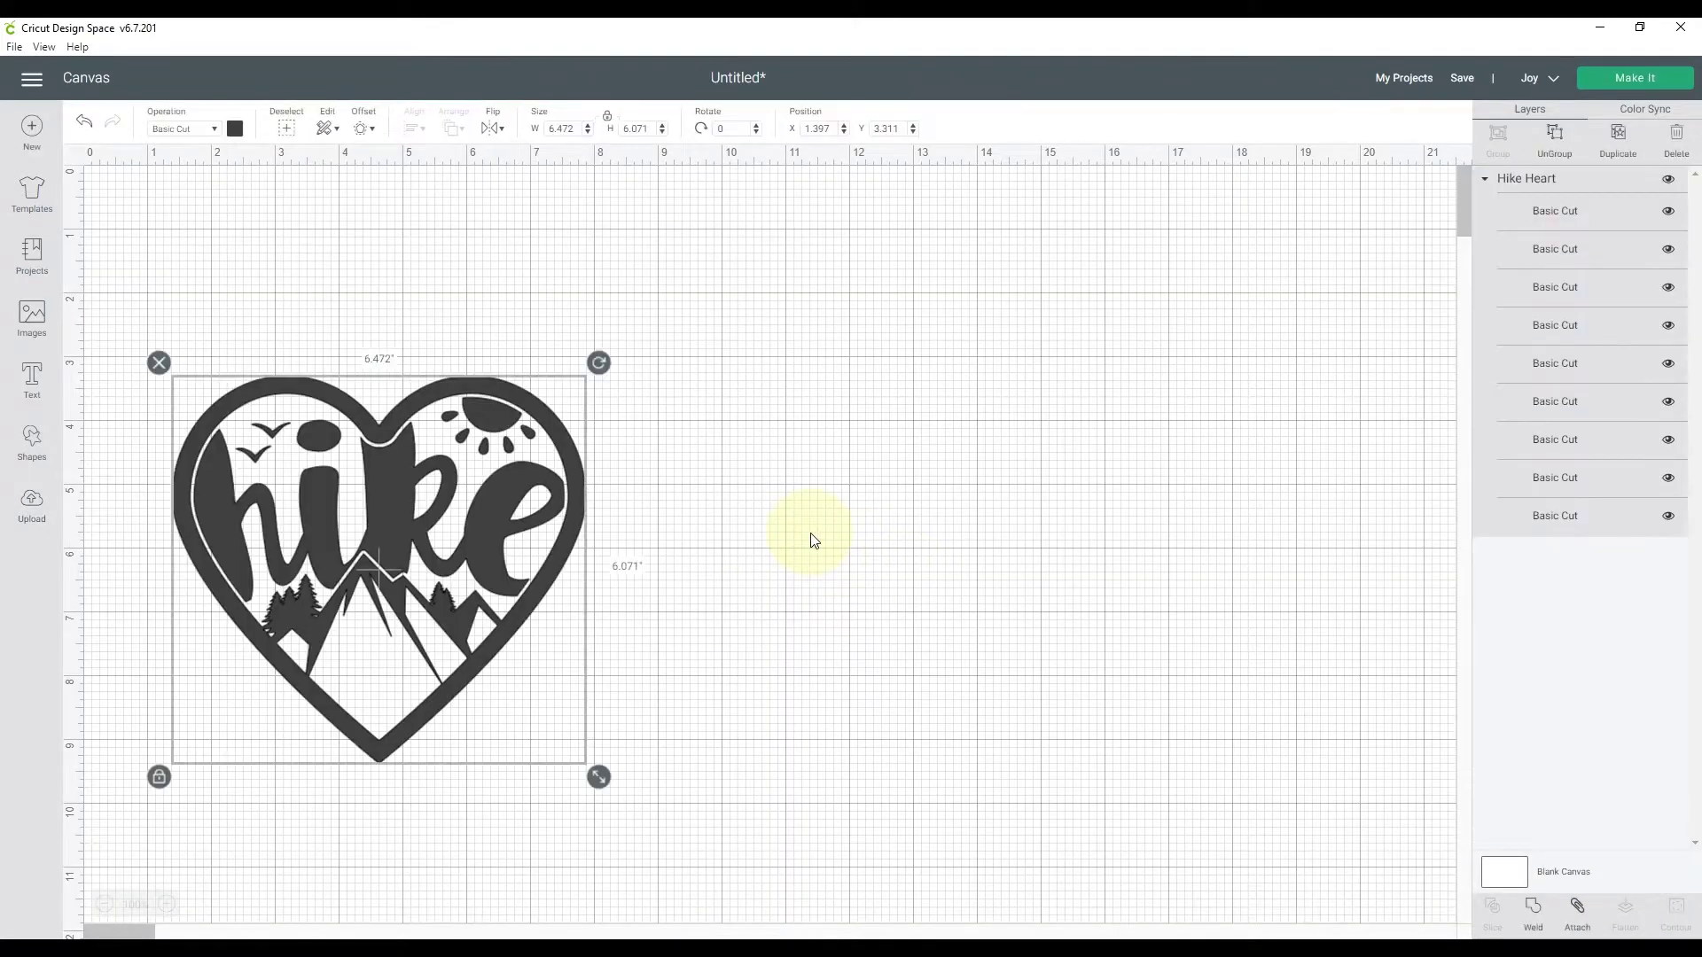
Insert the Hike More Worry Less upload beside it, then select each design to check it
click(33, 507)
click(187, 731)
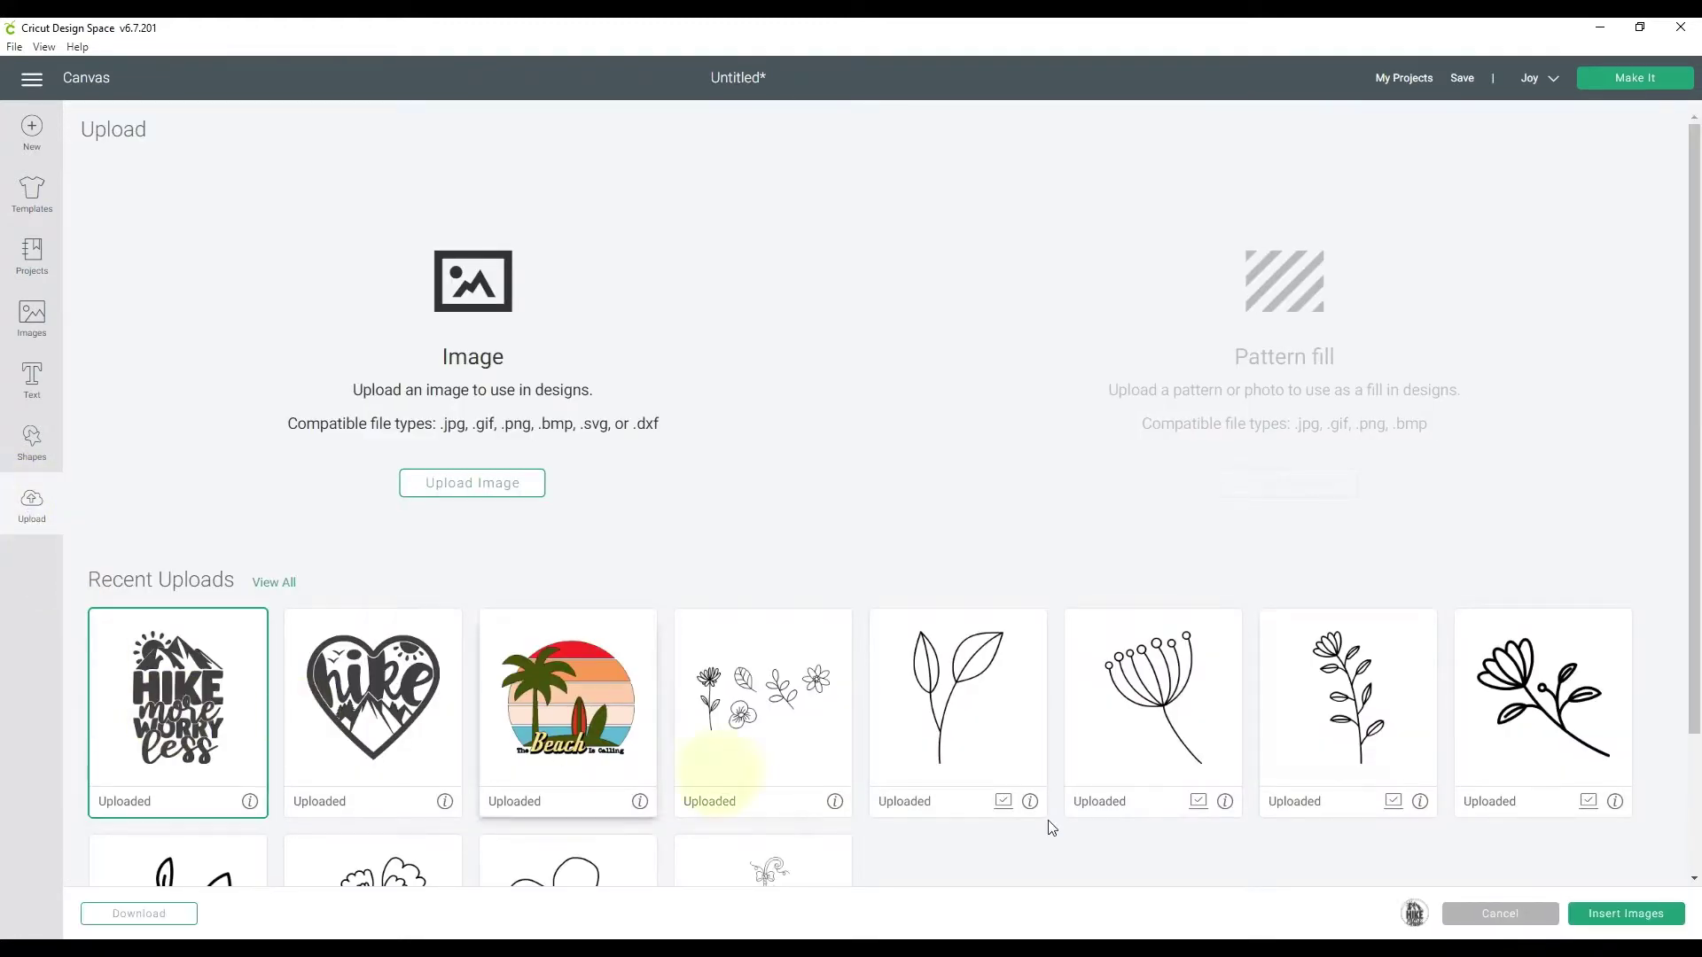
click(1636, 917)
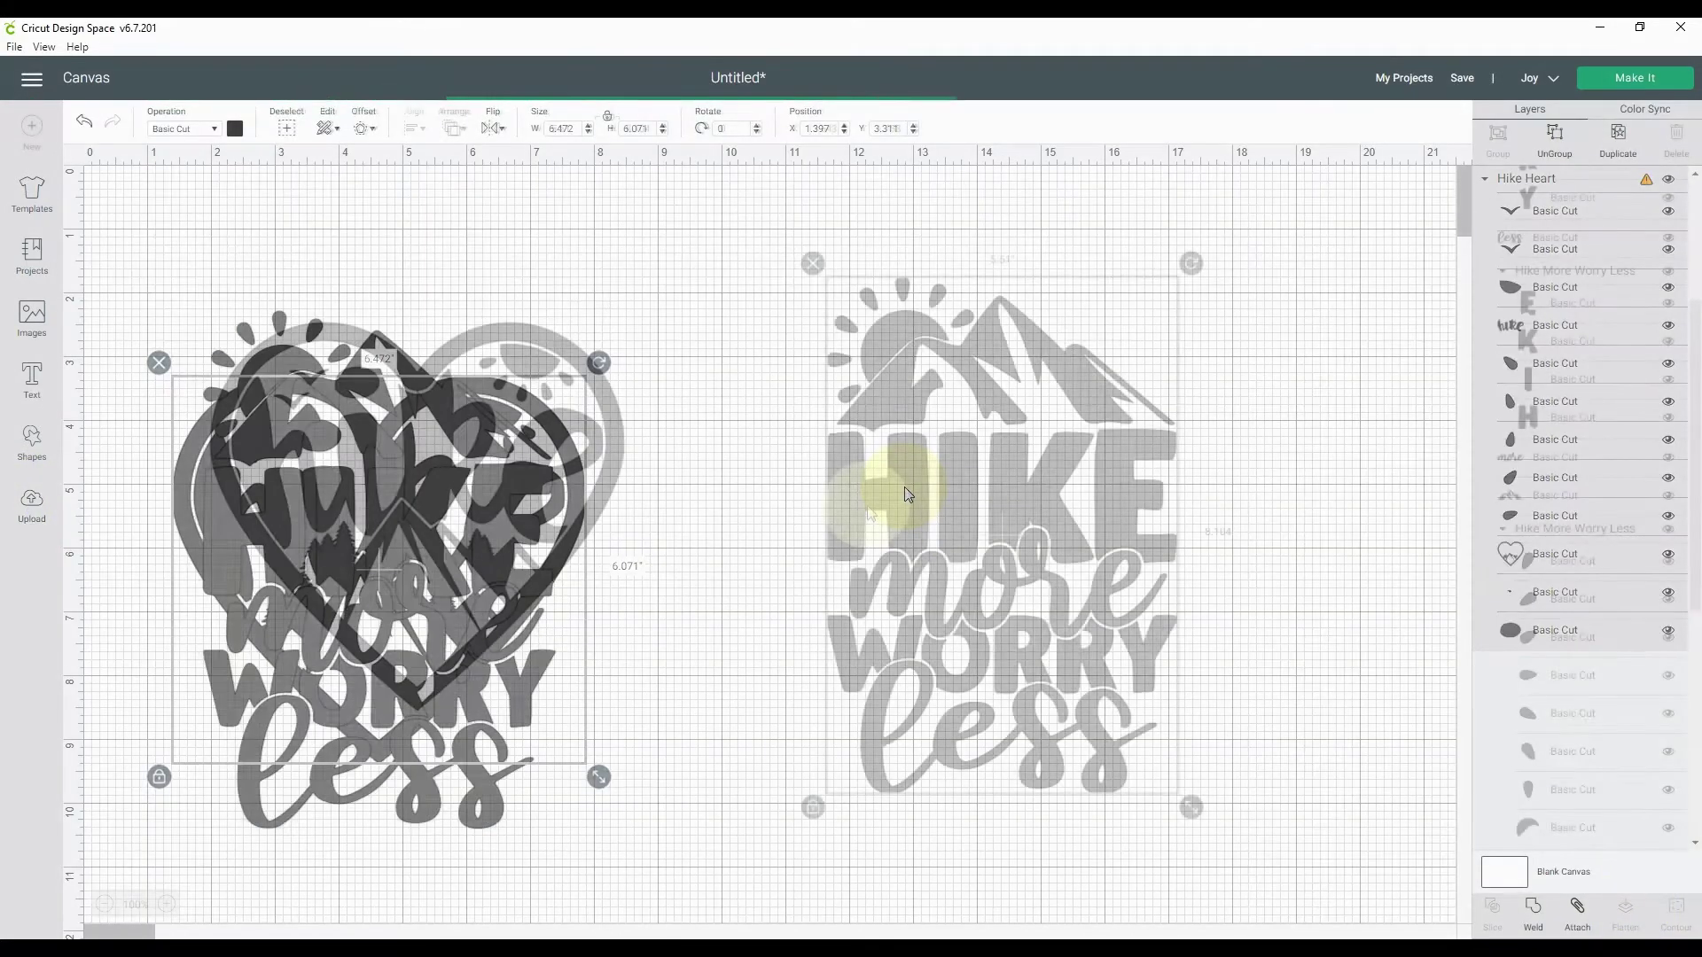
click(531, 485)
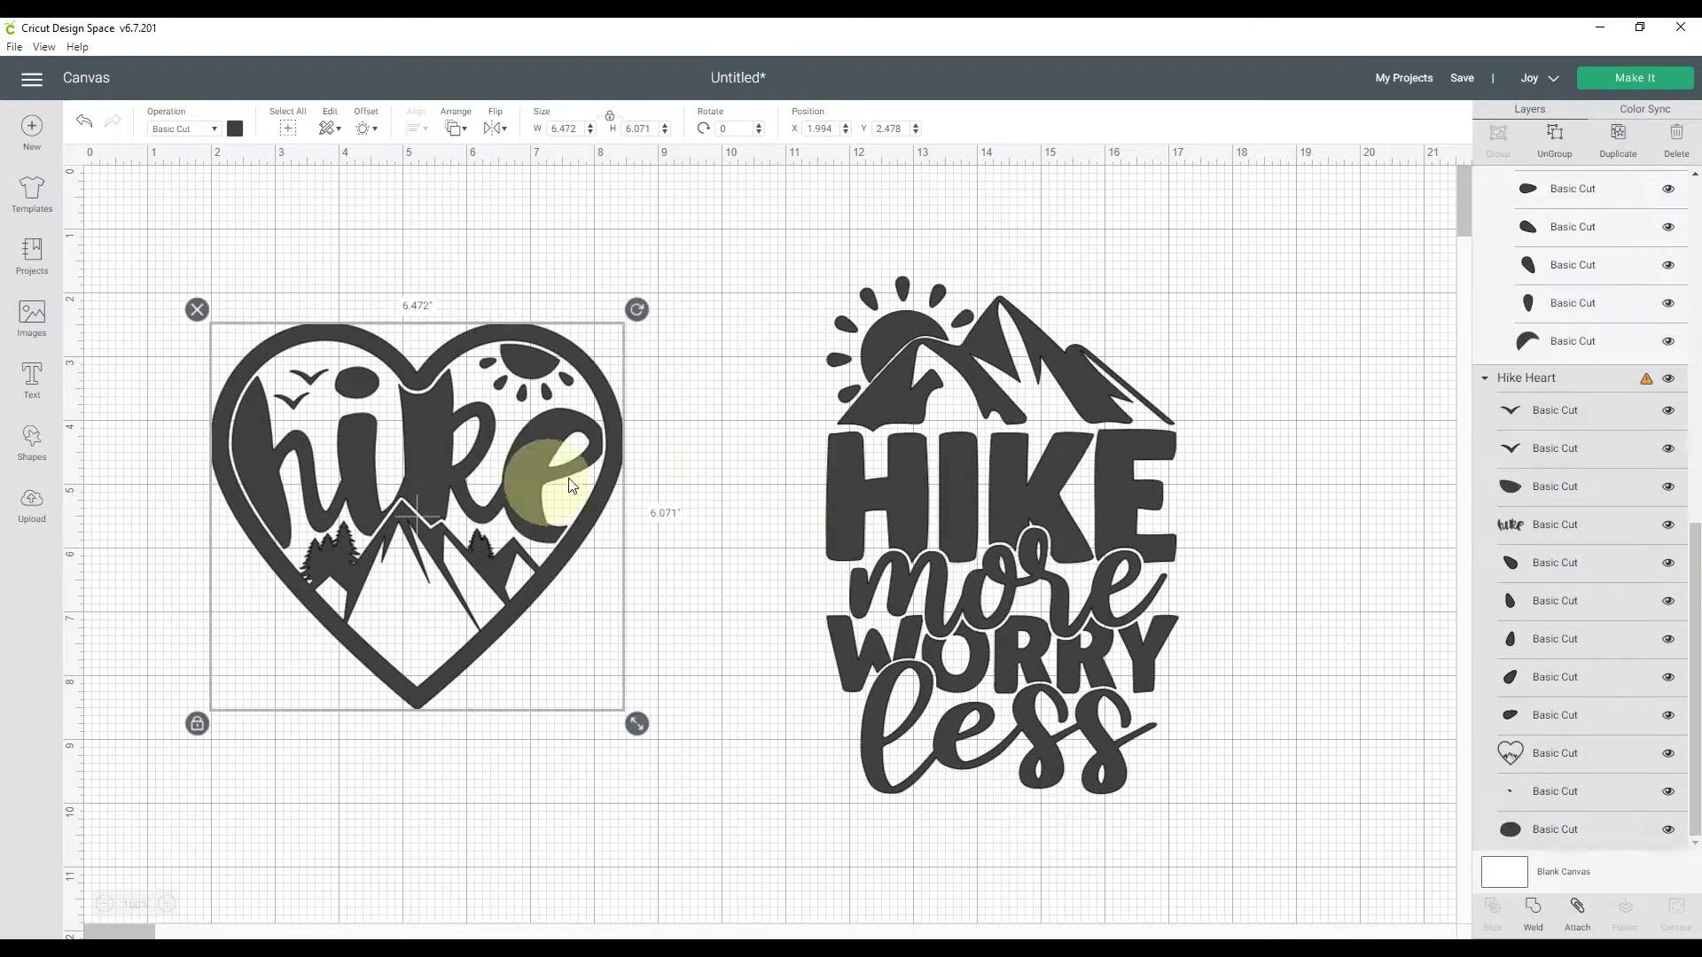
click(864, 493)
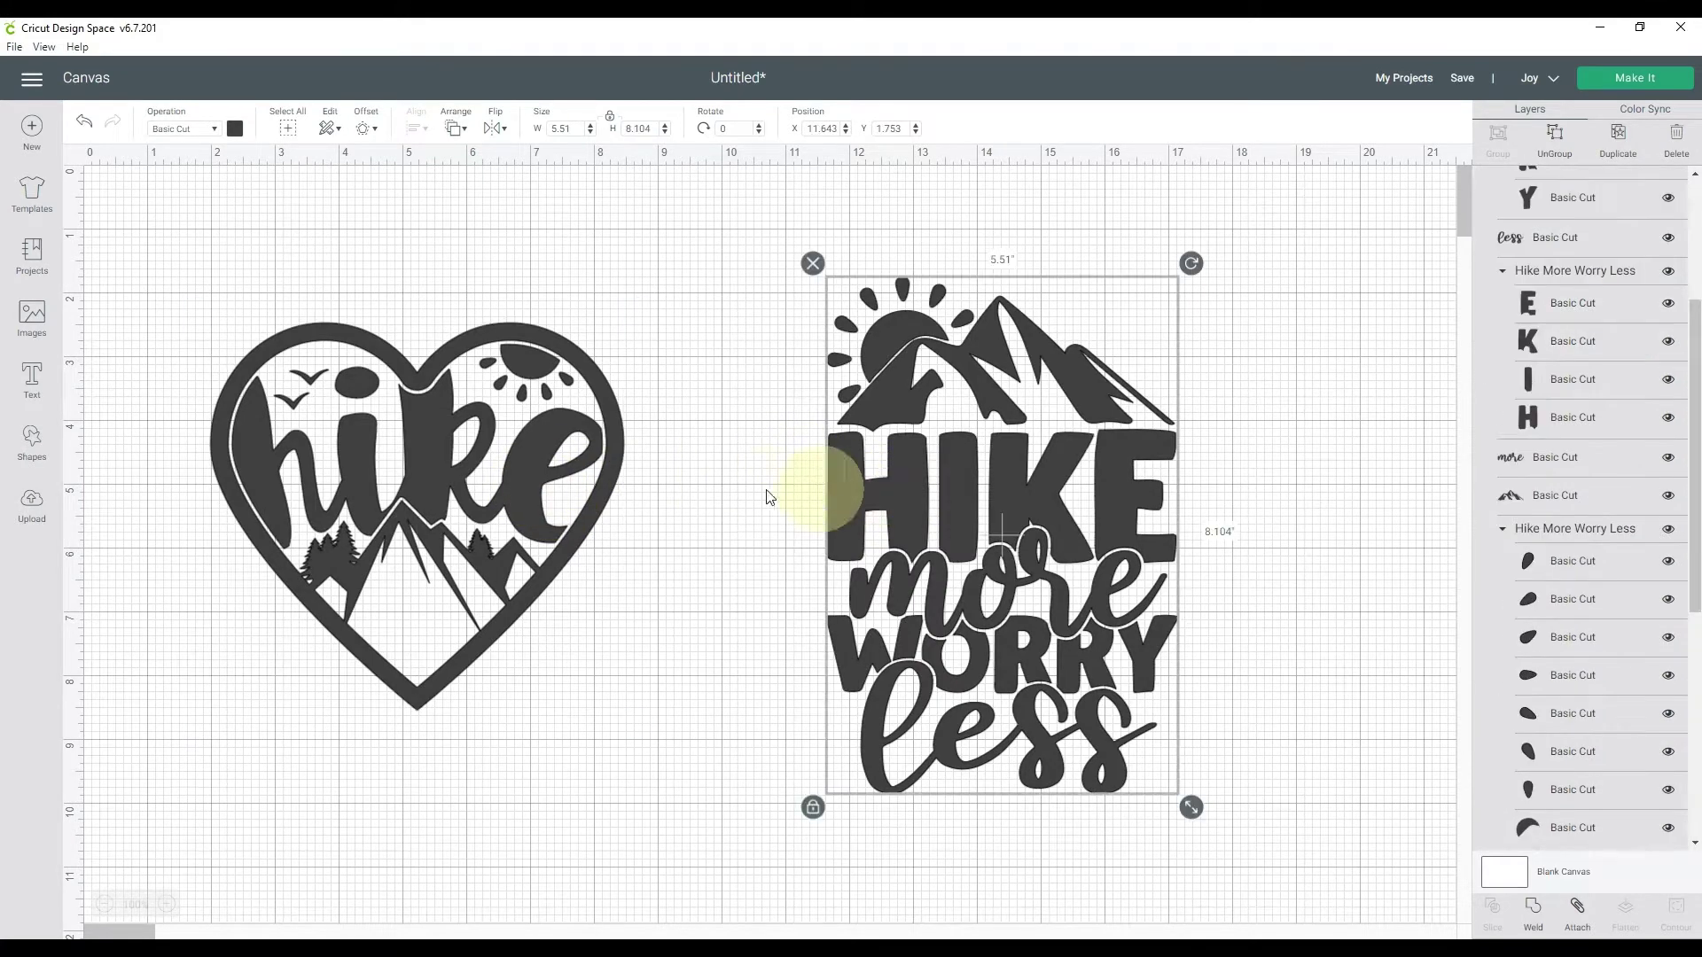
Select the hike heart and preview a 0.25 in rounded, welded offset around it
click(534, 455)
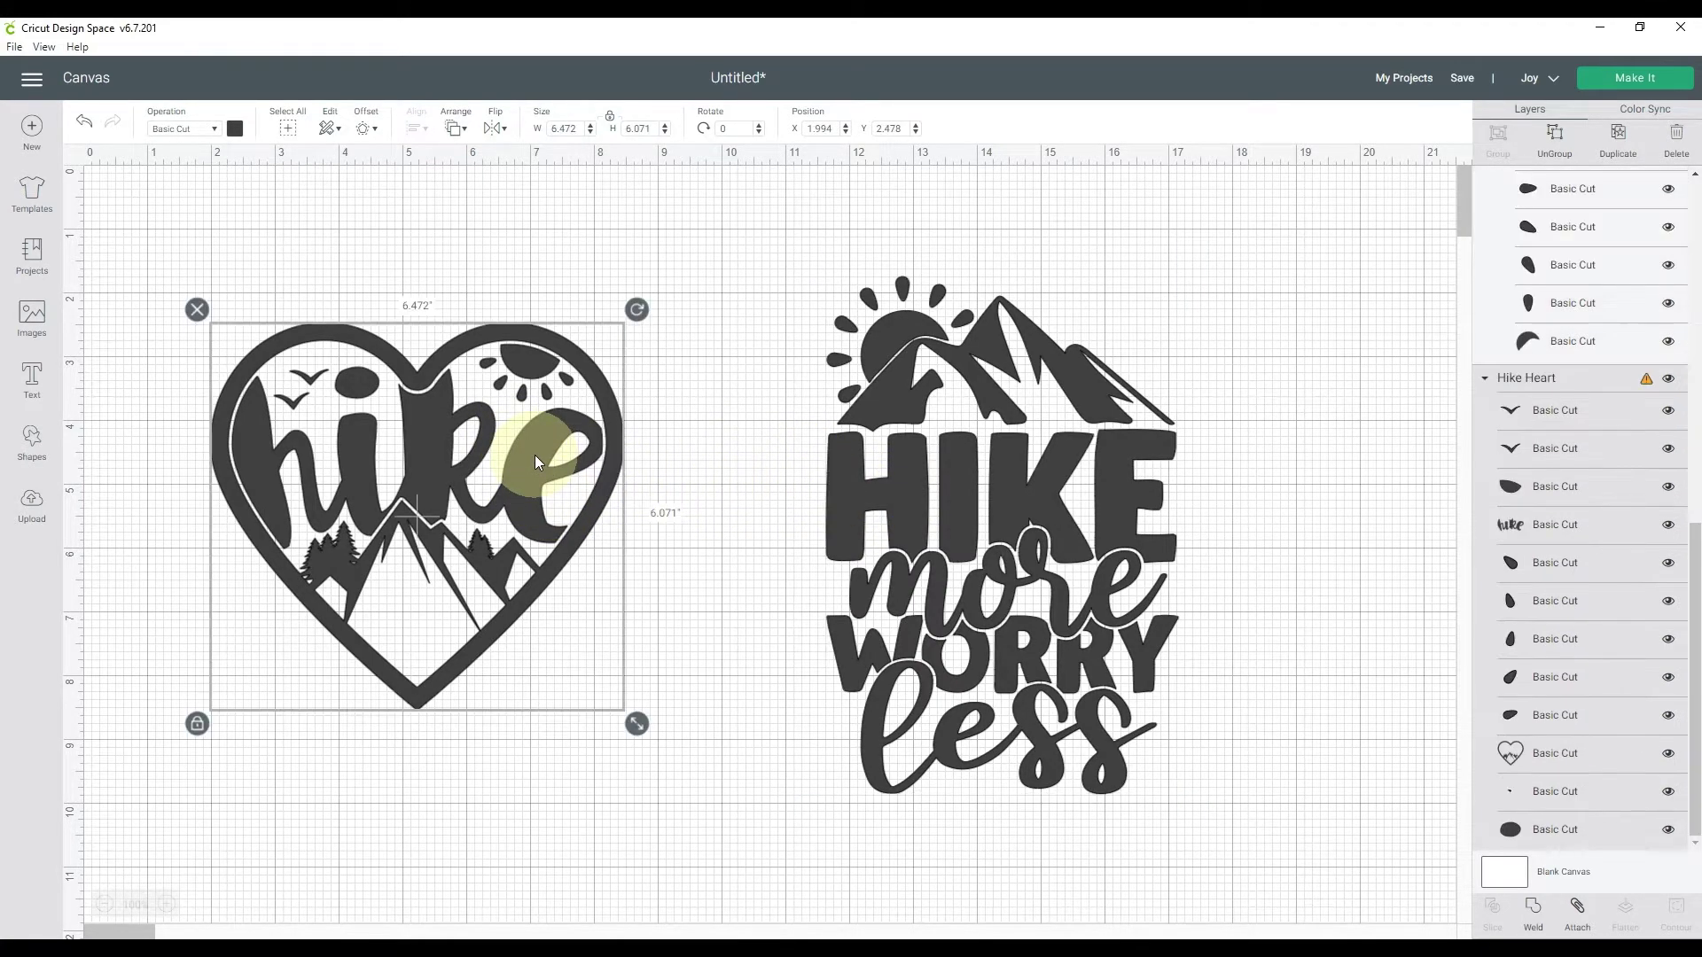
click(374, 133)
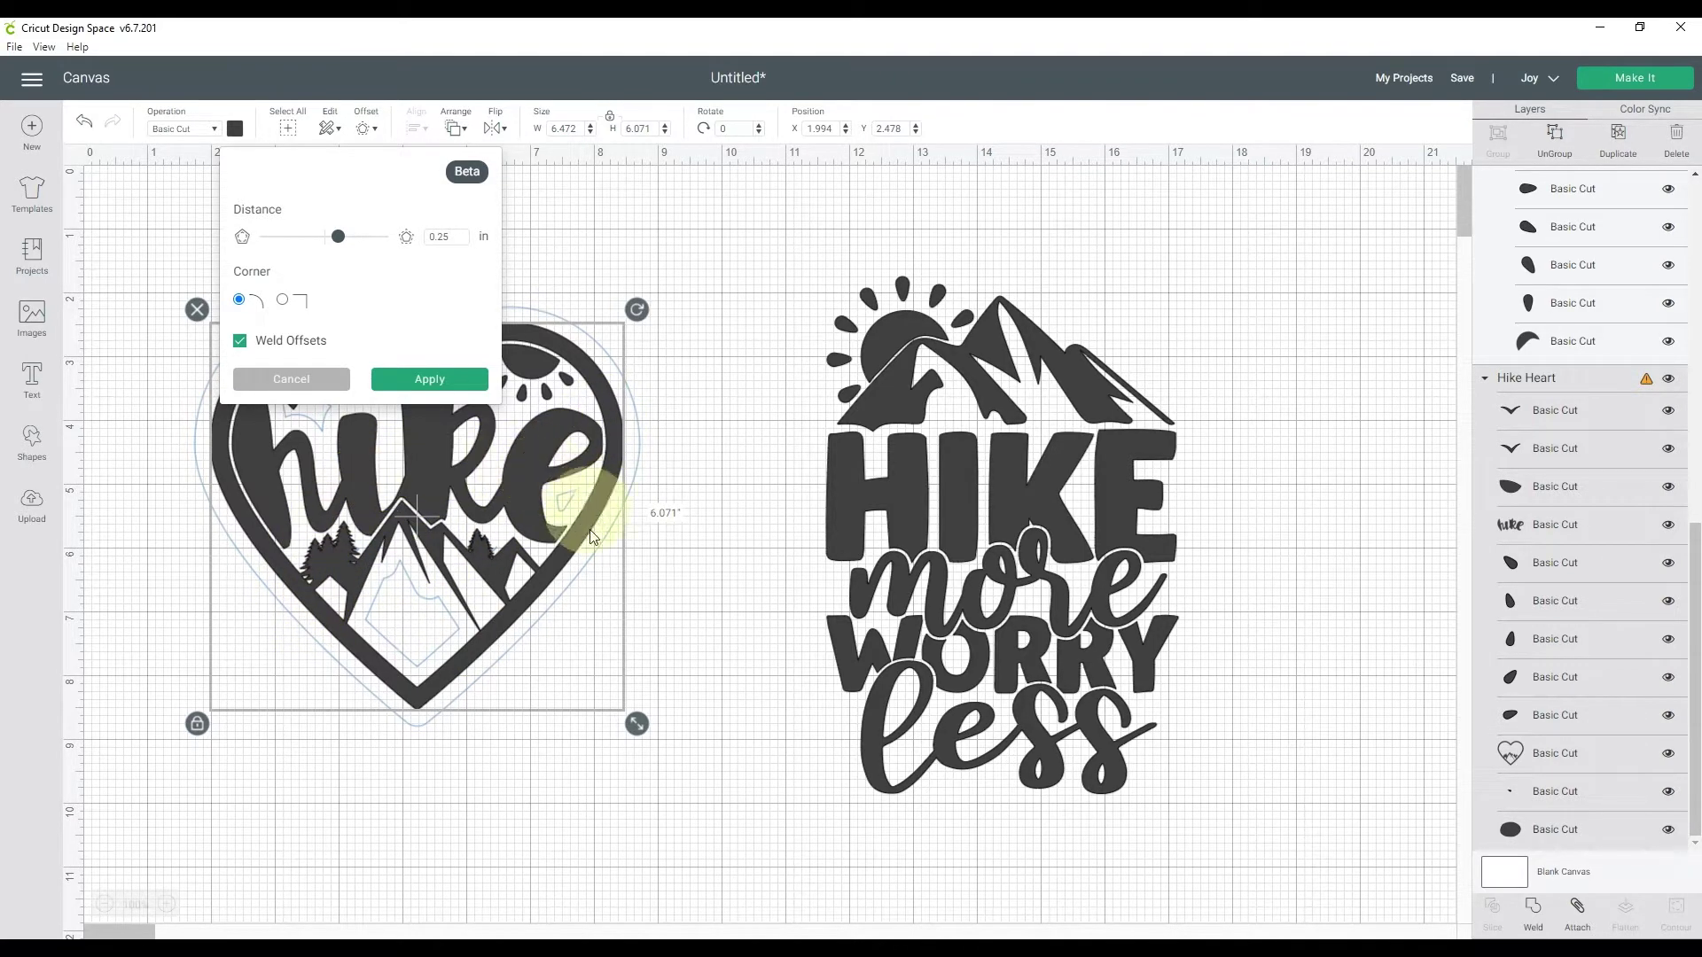
Apply the offset, then move the hike heart onto the HIKE lettering and the black offset back up
click(415, 377)
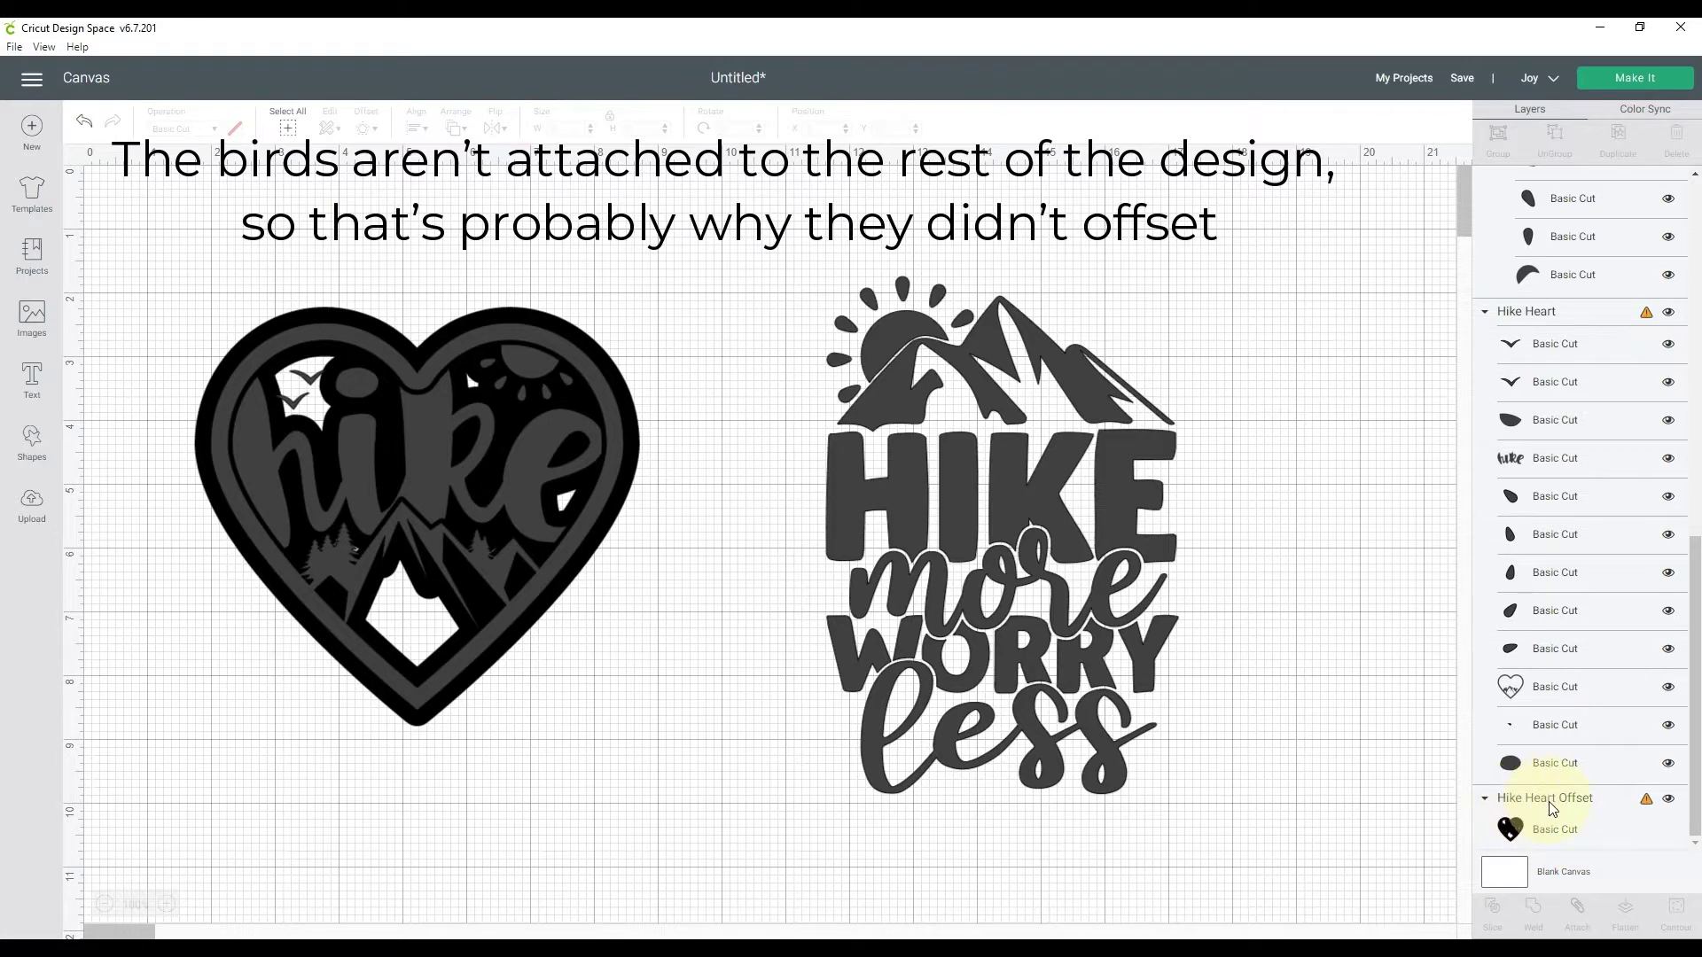
click(1549, 802)
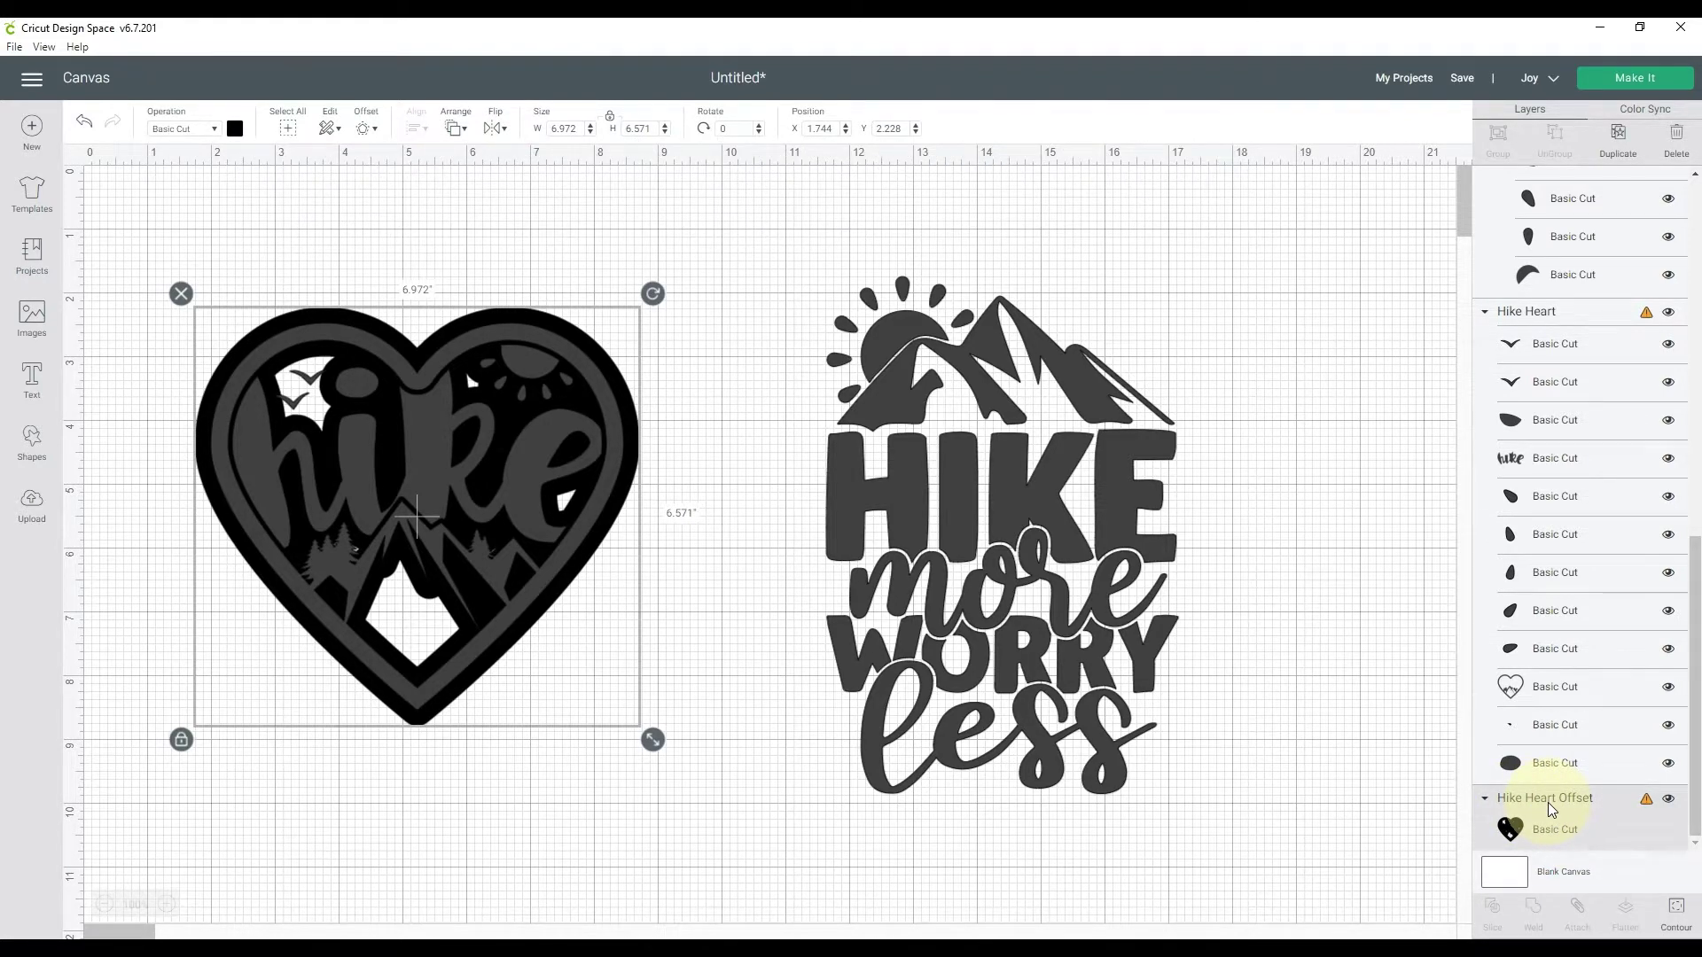
key(Down)
key(Down)
key(Down)
key(Down)
key(Down)
key(Down)
key(Down)
key(Down)
key(Down)
key(Down)
key(Down)
key(Down)
key(Down)
key(Down)
key(Down)
key(Down)
key(Down)
key(Down)
key(Down)
key(Down)
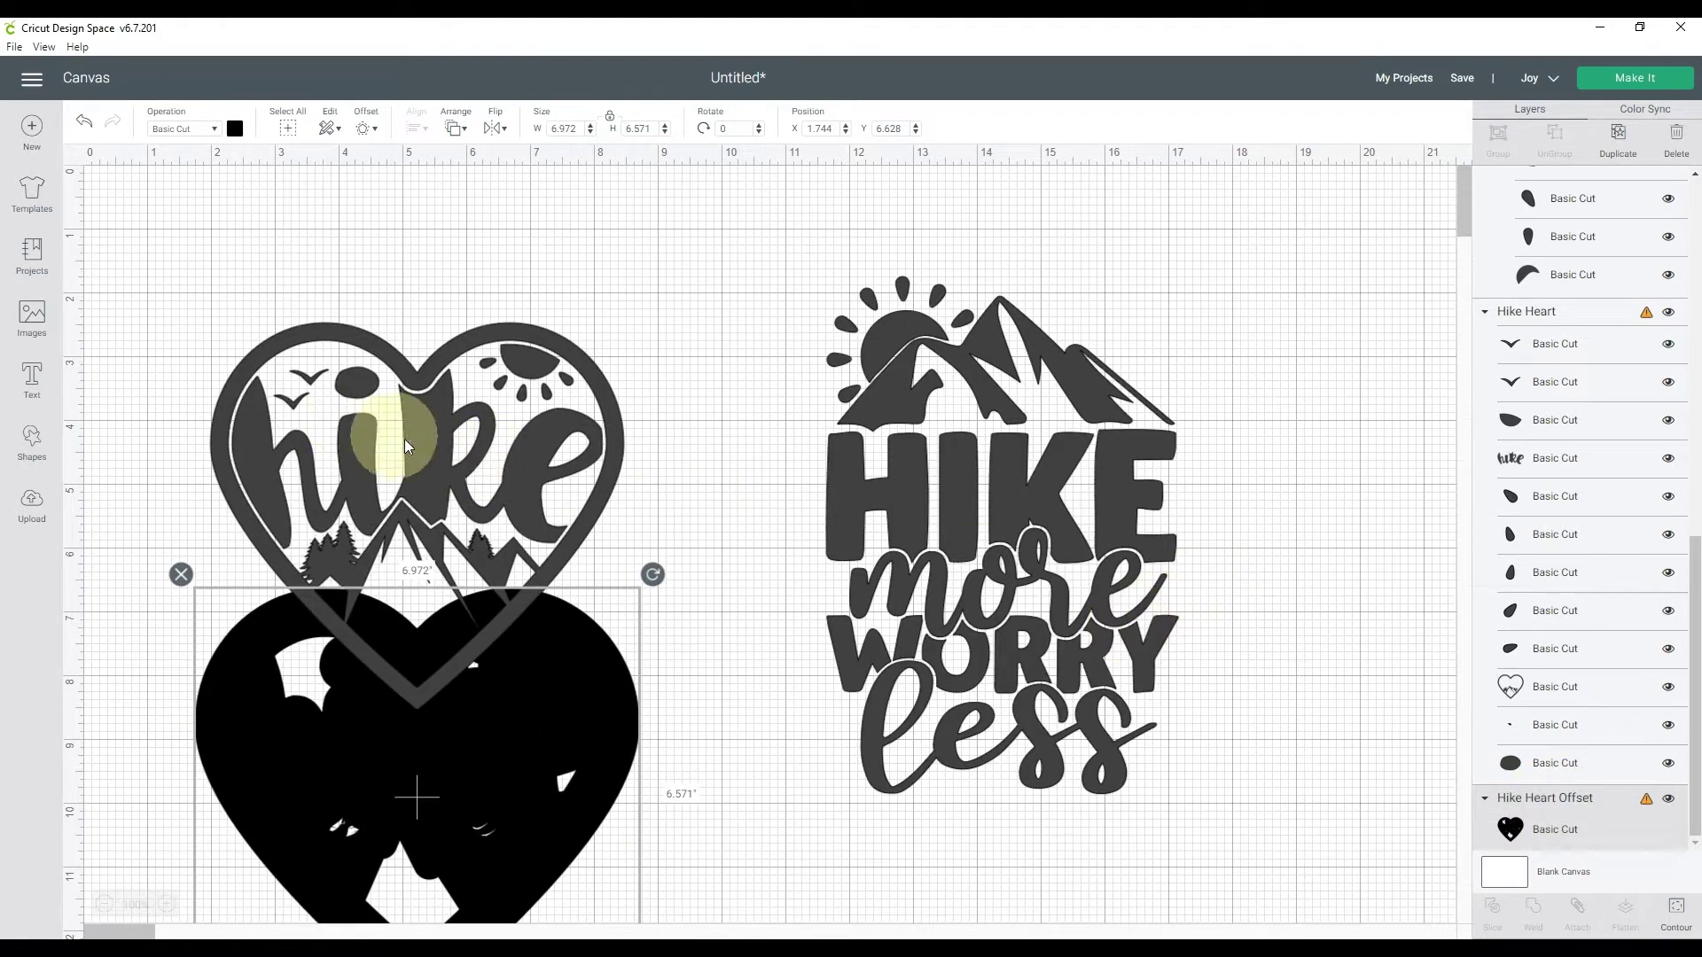
drag(413, 442, 700, 310)
click(451, 752)
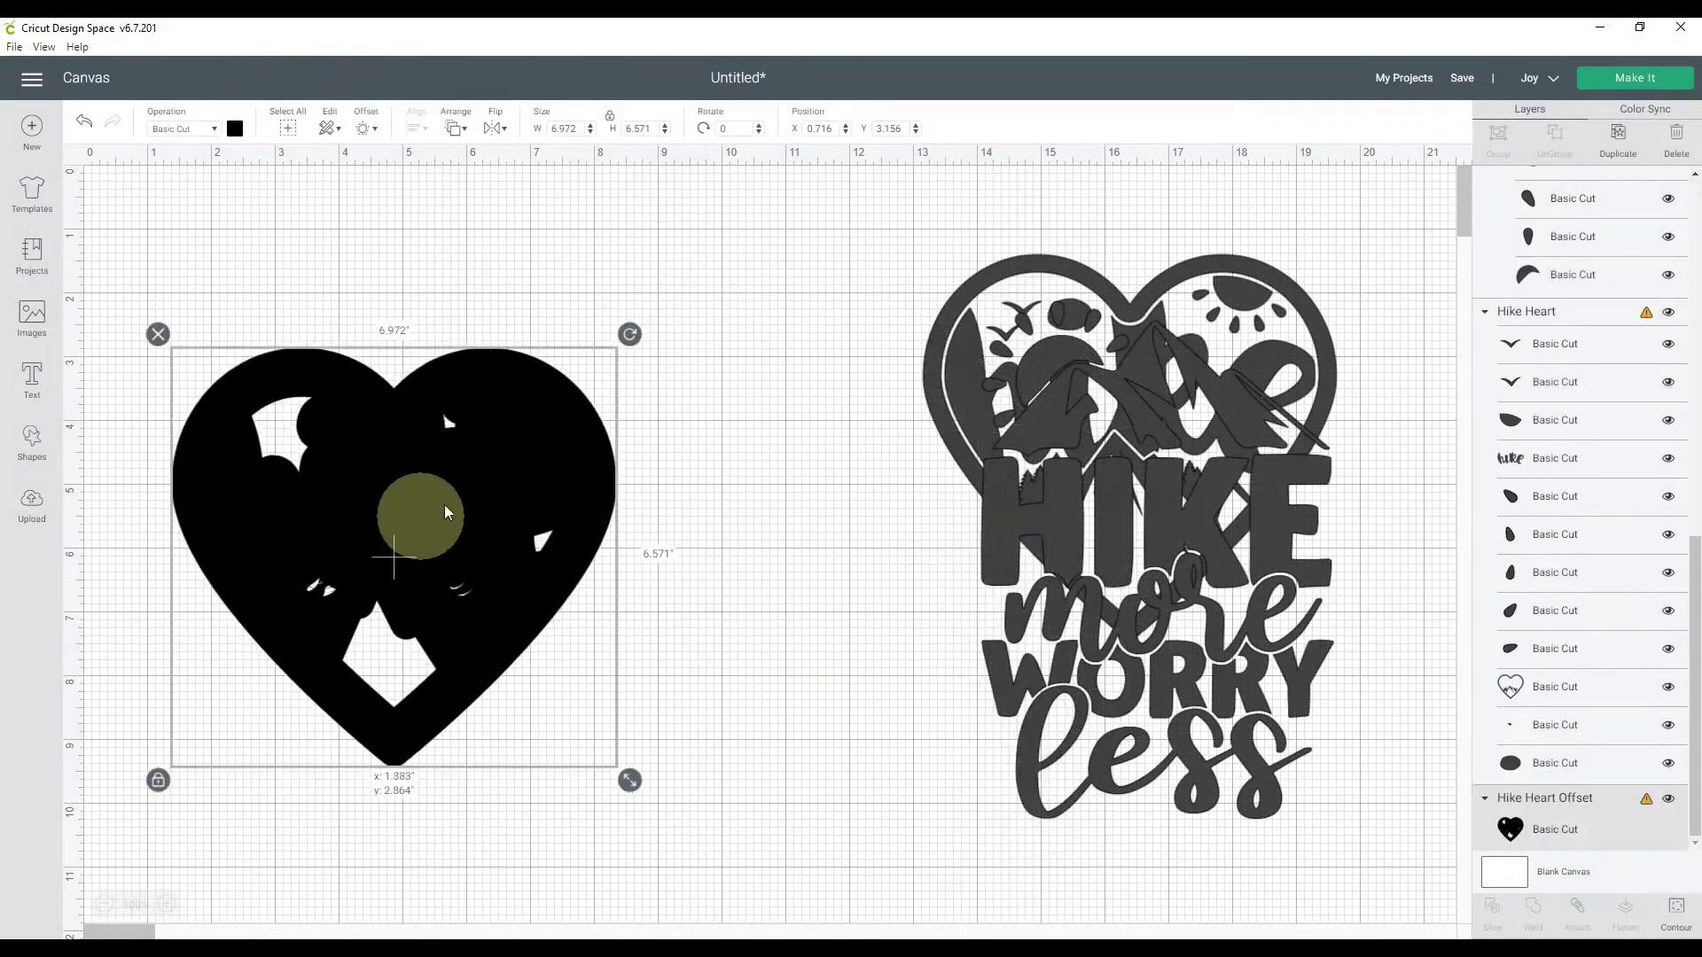
drag(444, 503, 488, 471)
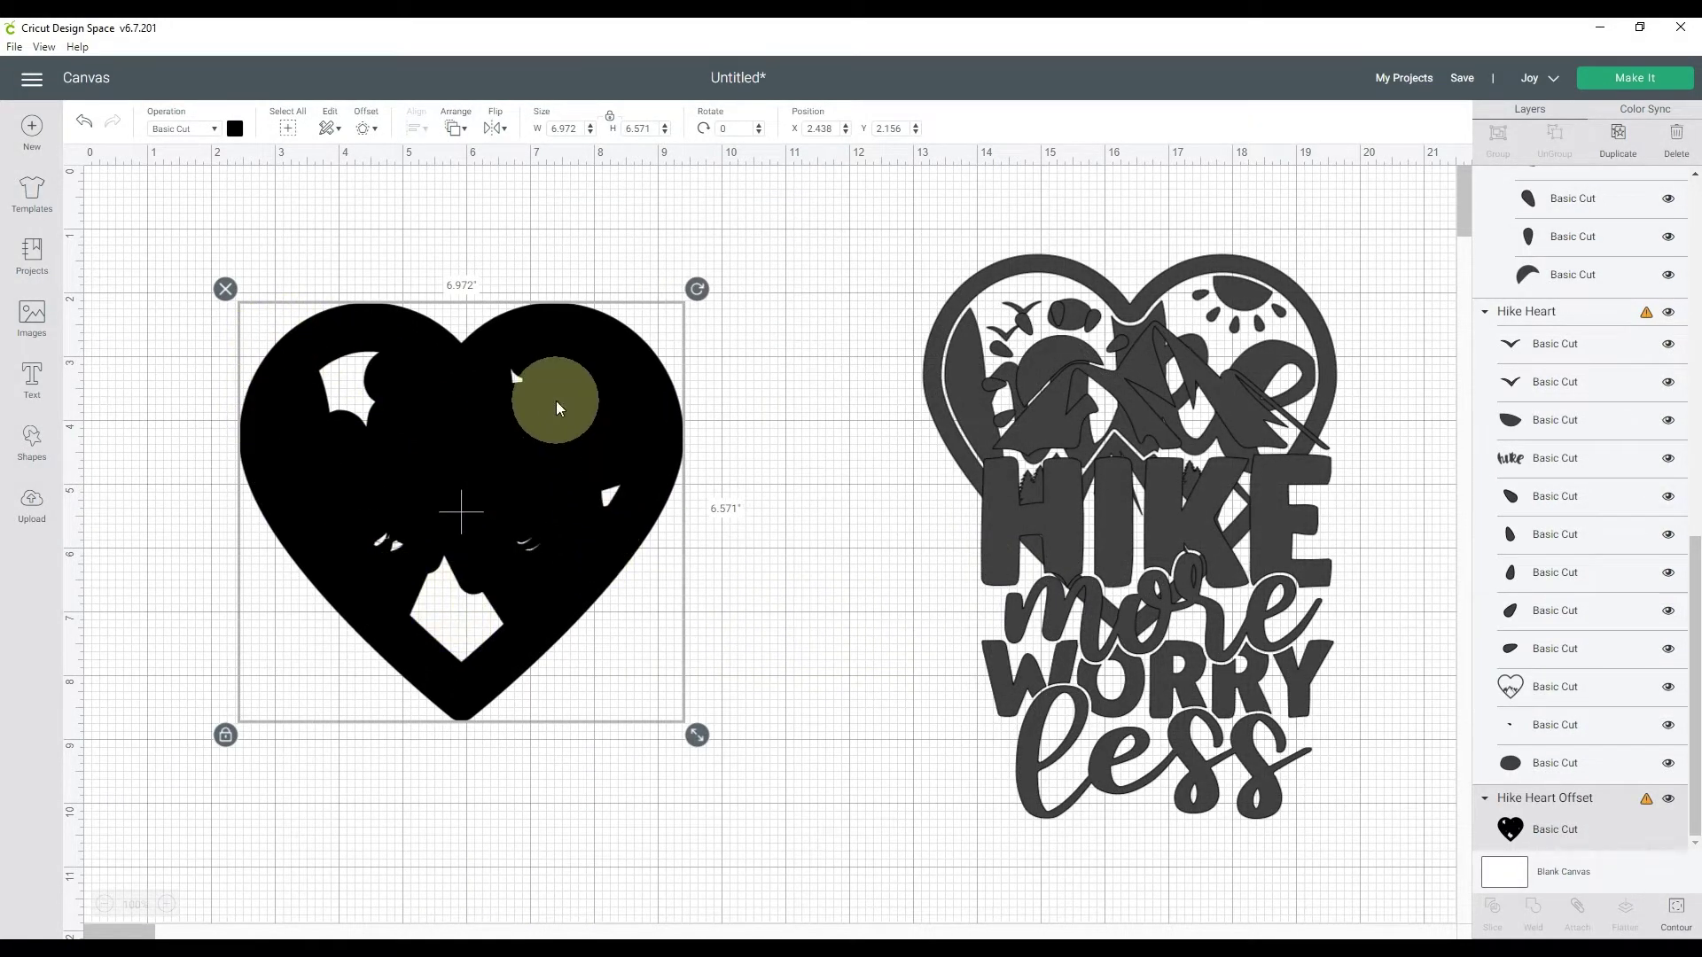
click(133, 561)
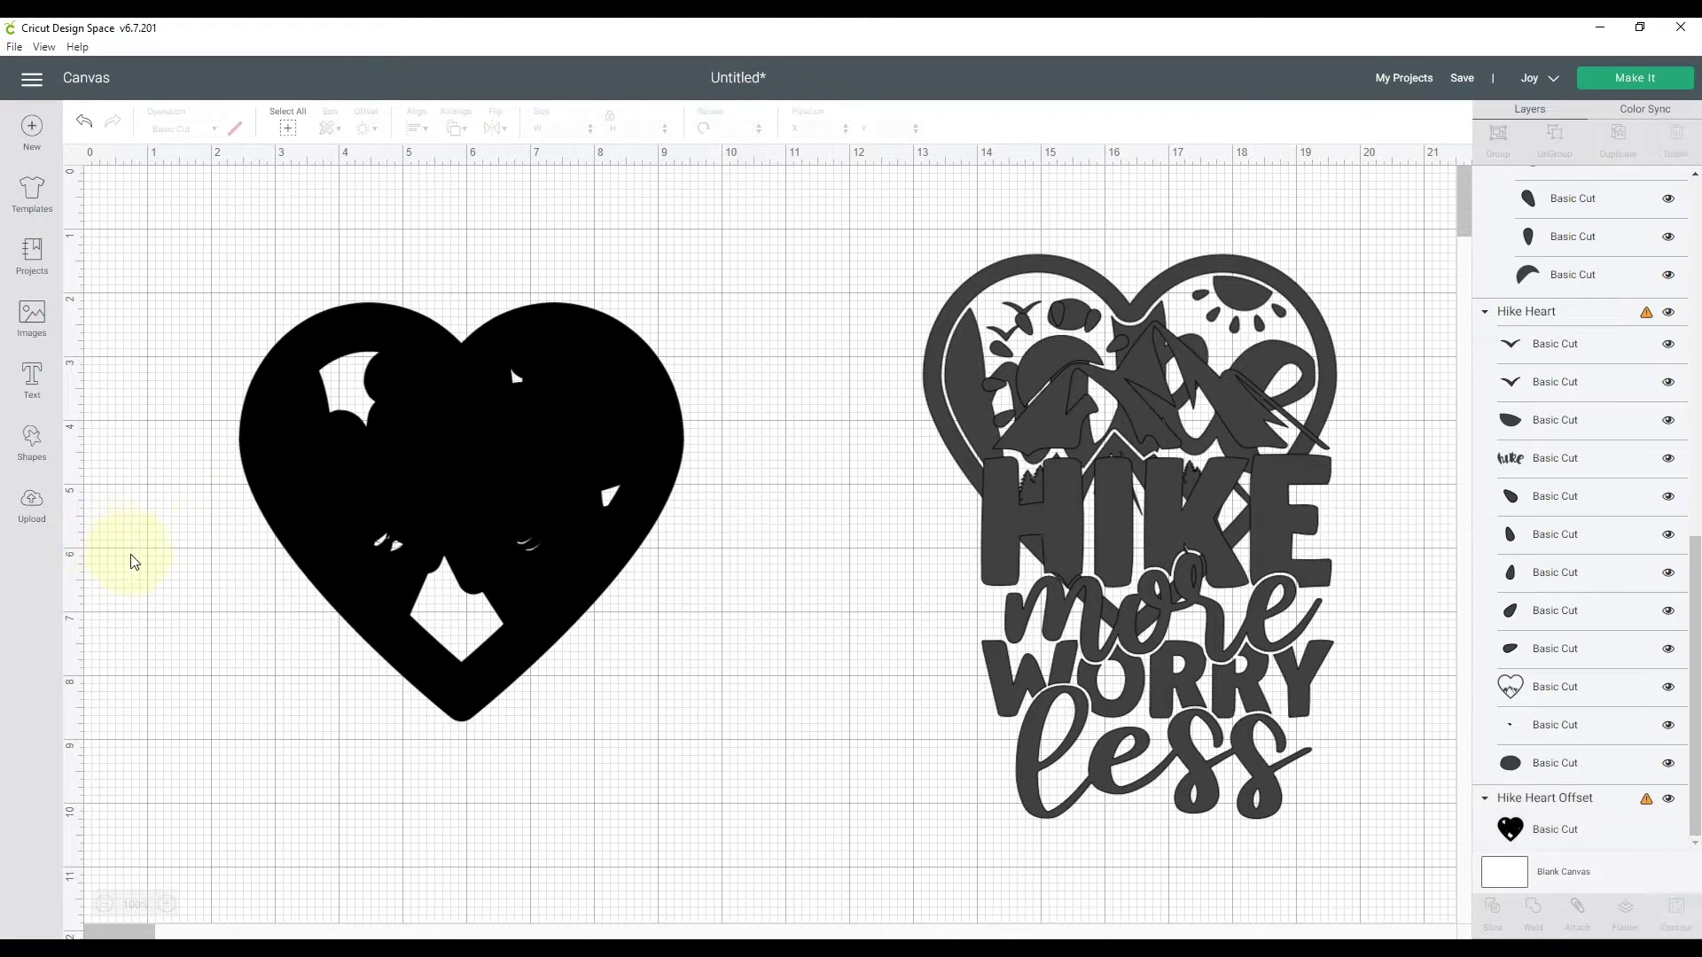
Stretch a circle into an ellipse over the heart's left gaps and weld it to the offset heart
click(33, 453)
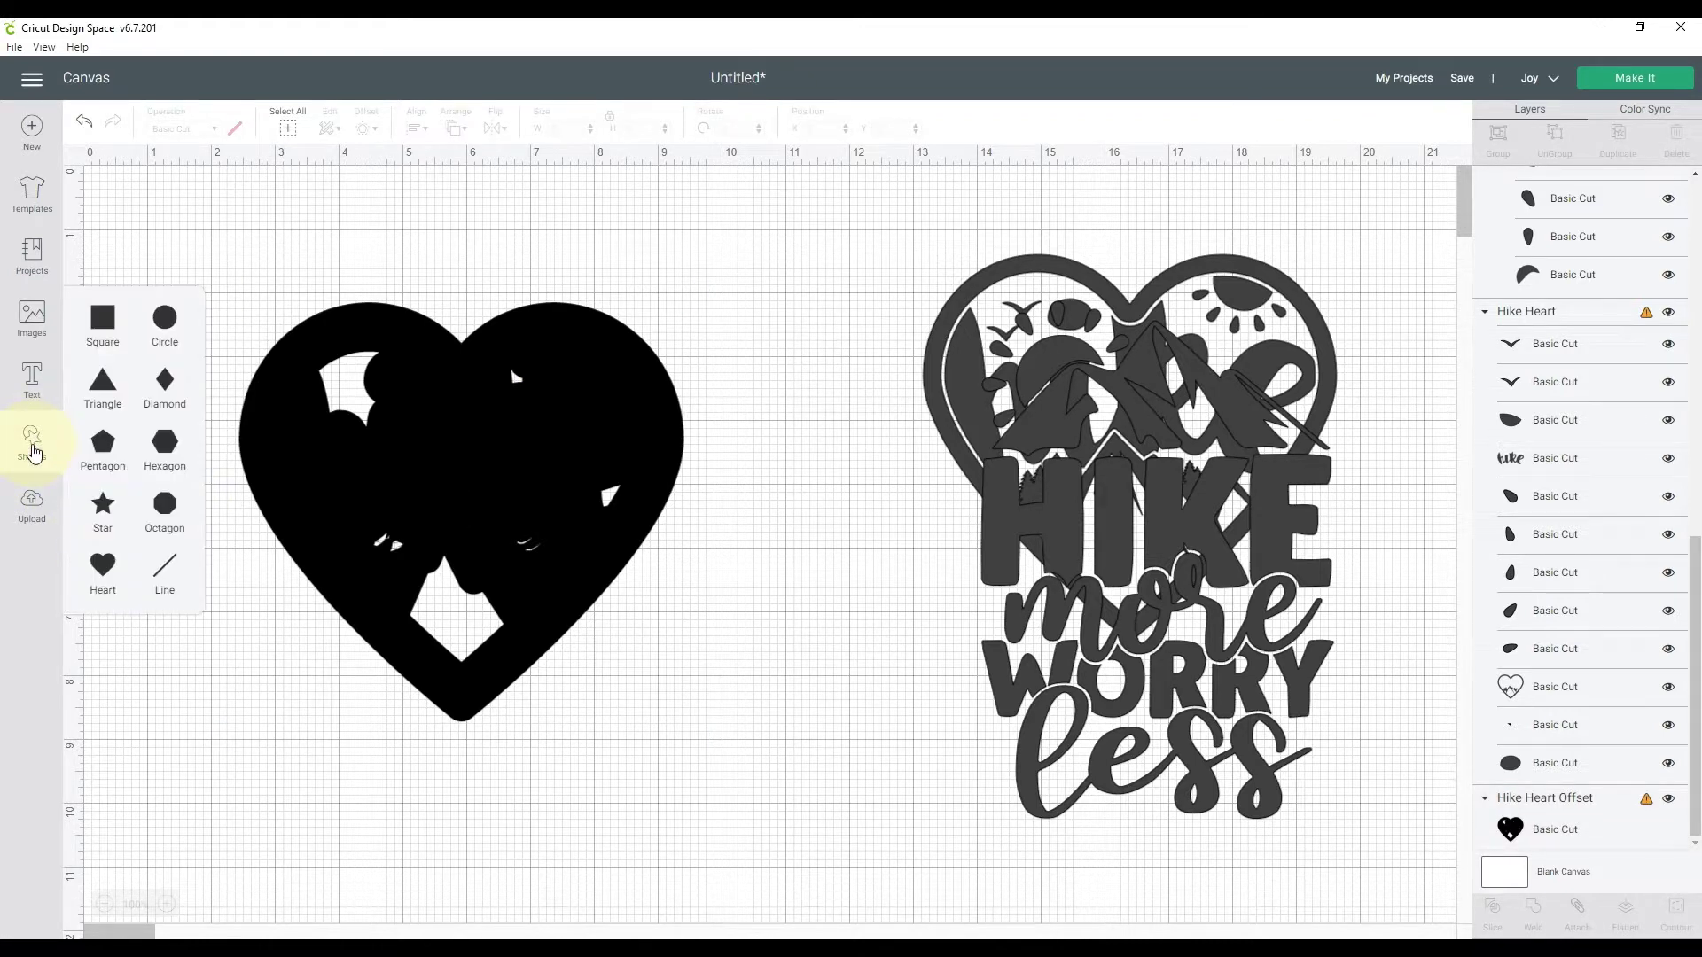
click(172, 330)
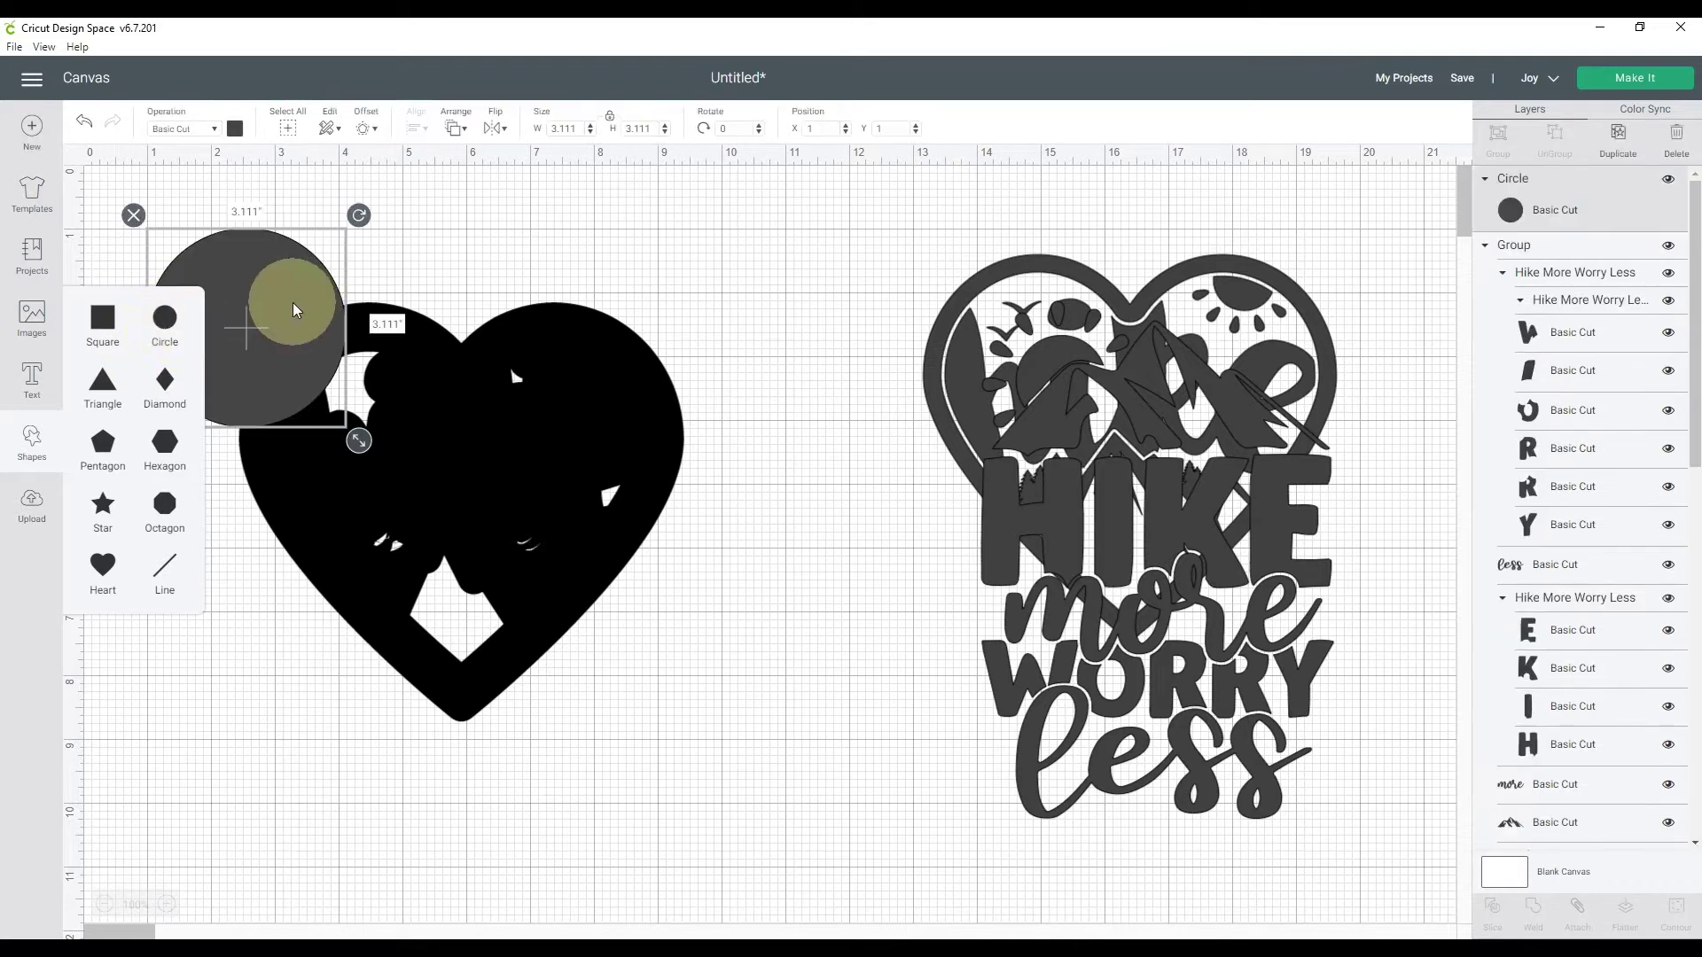
drag(293, 301, 422, 395)
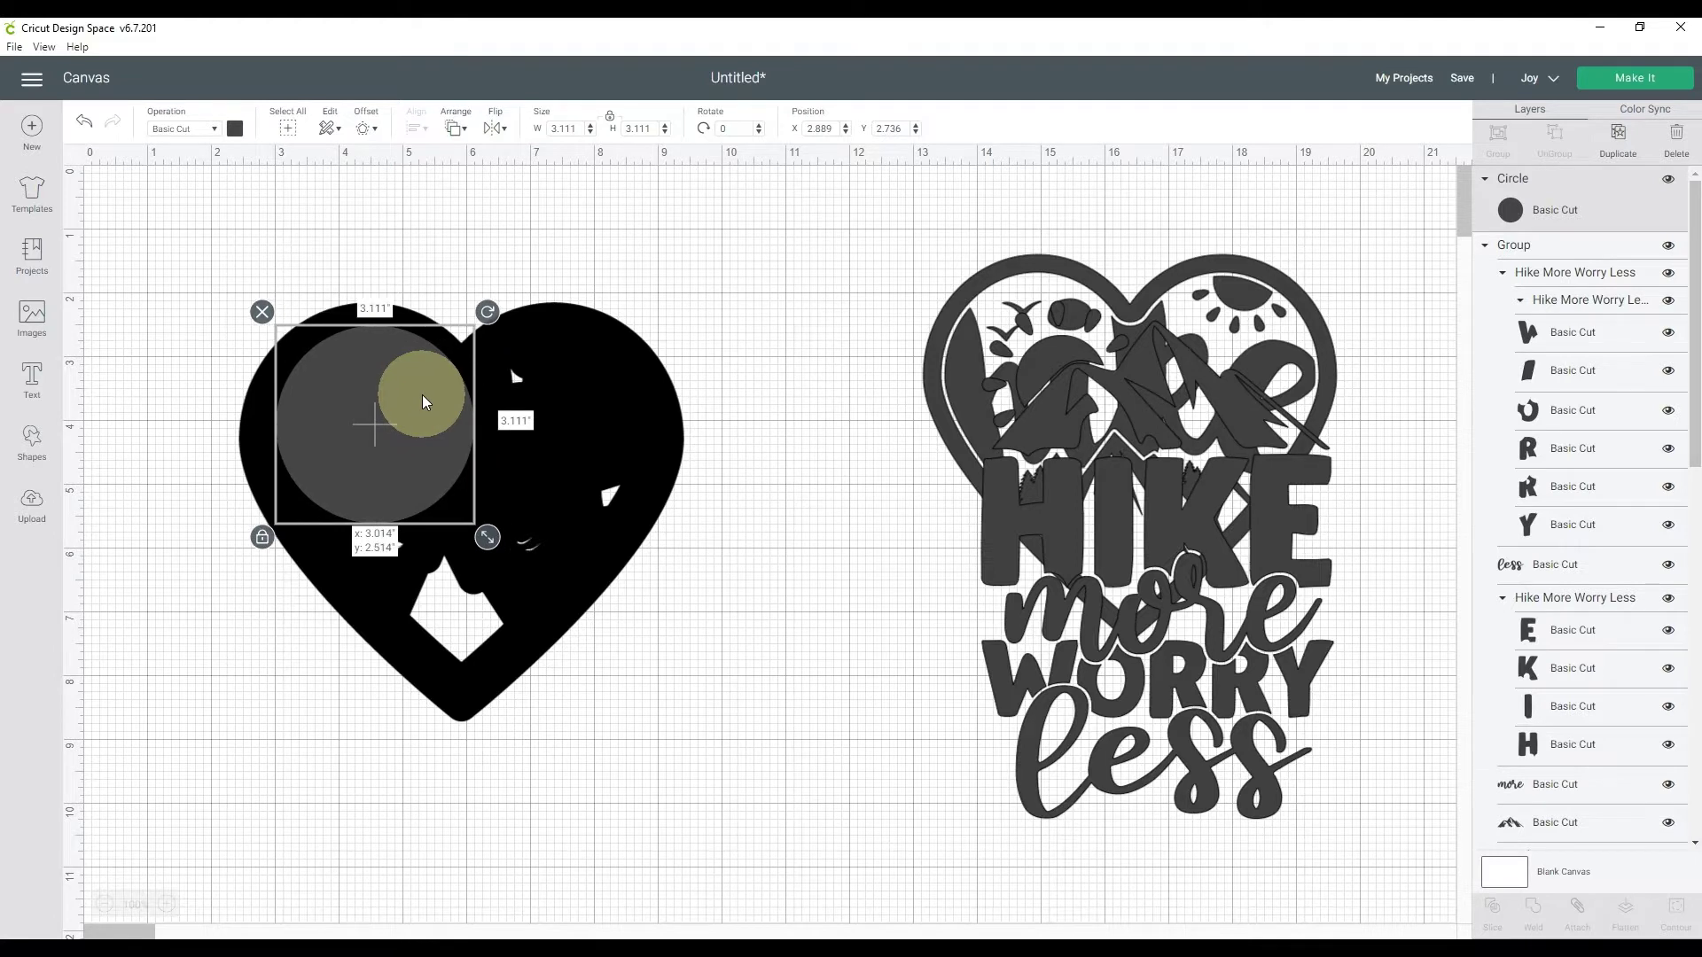
click(262, 537)
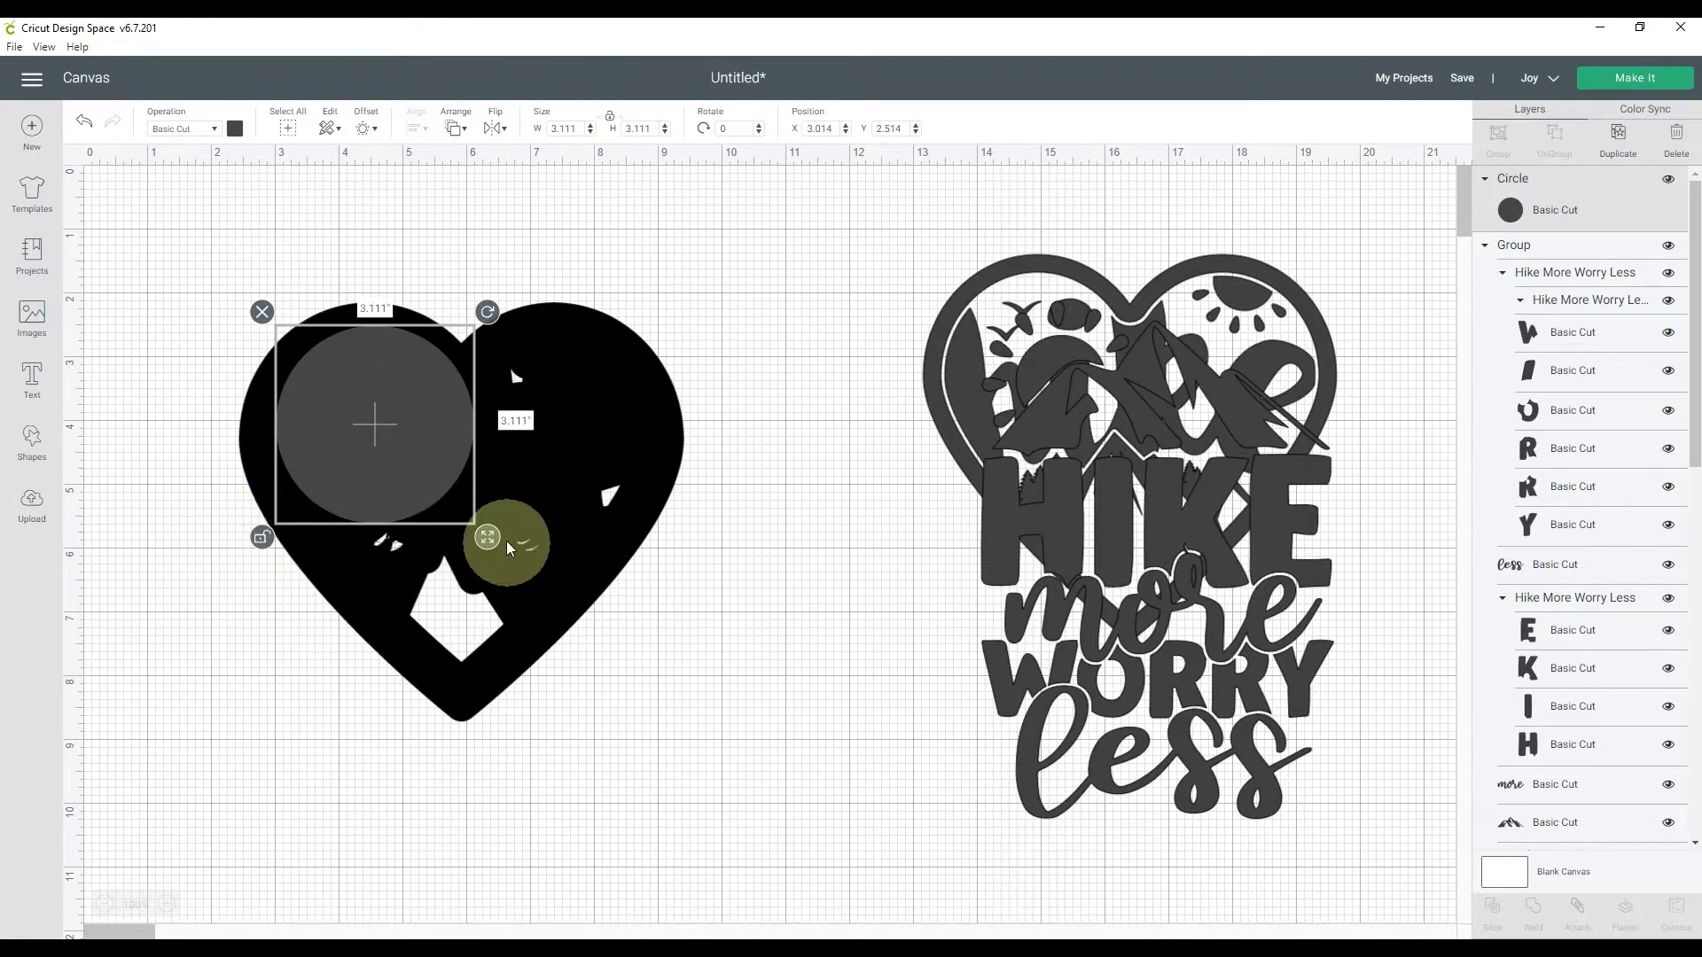
drag(487, 537, 487, 589)
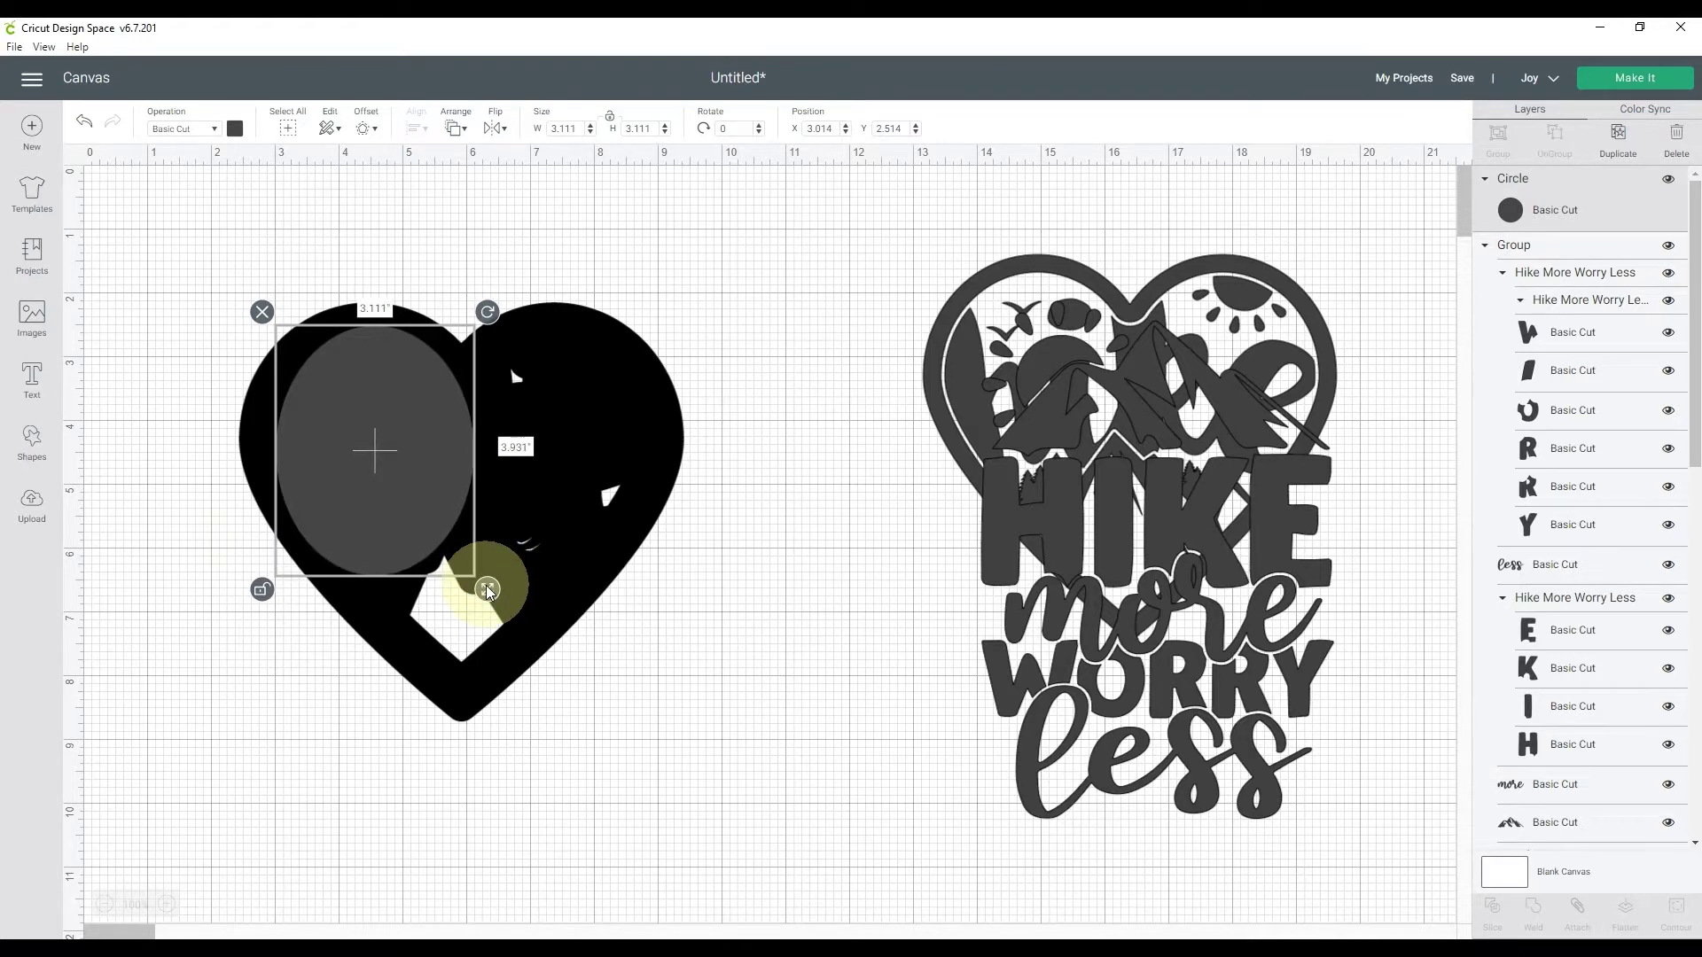
drag(487, 589, 514, 581)
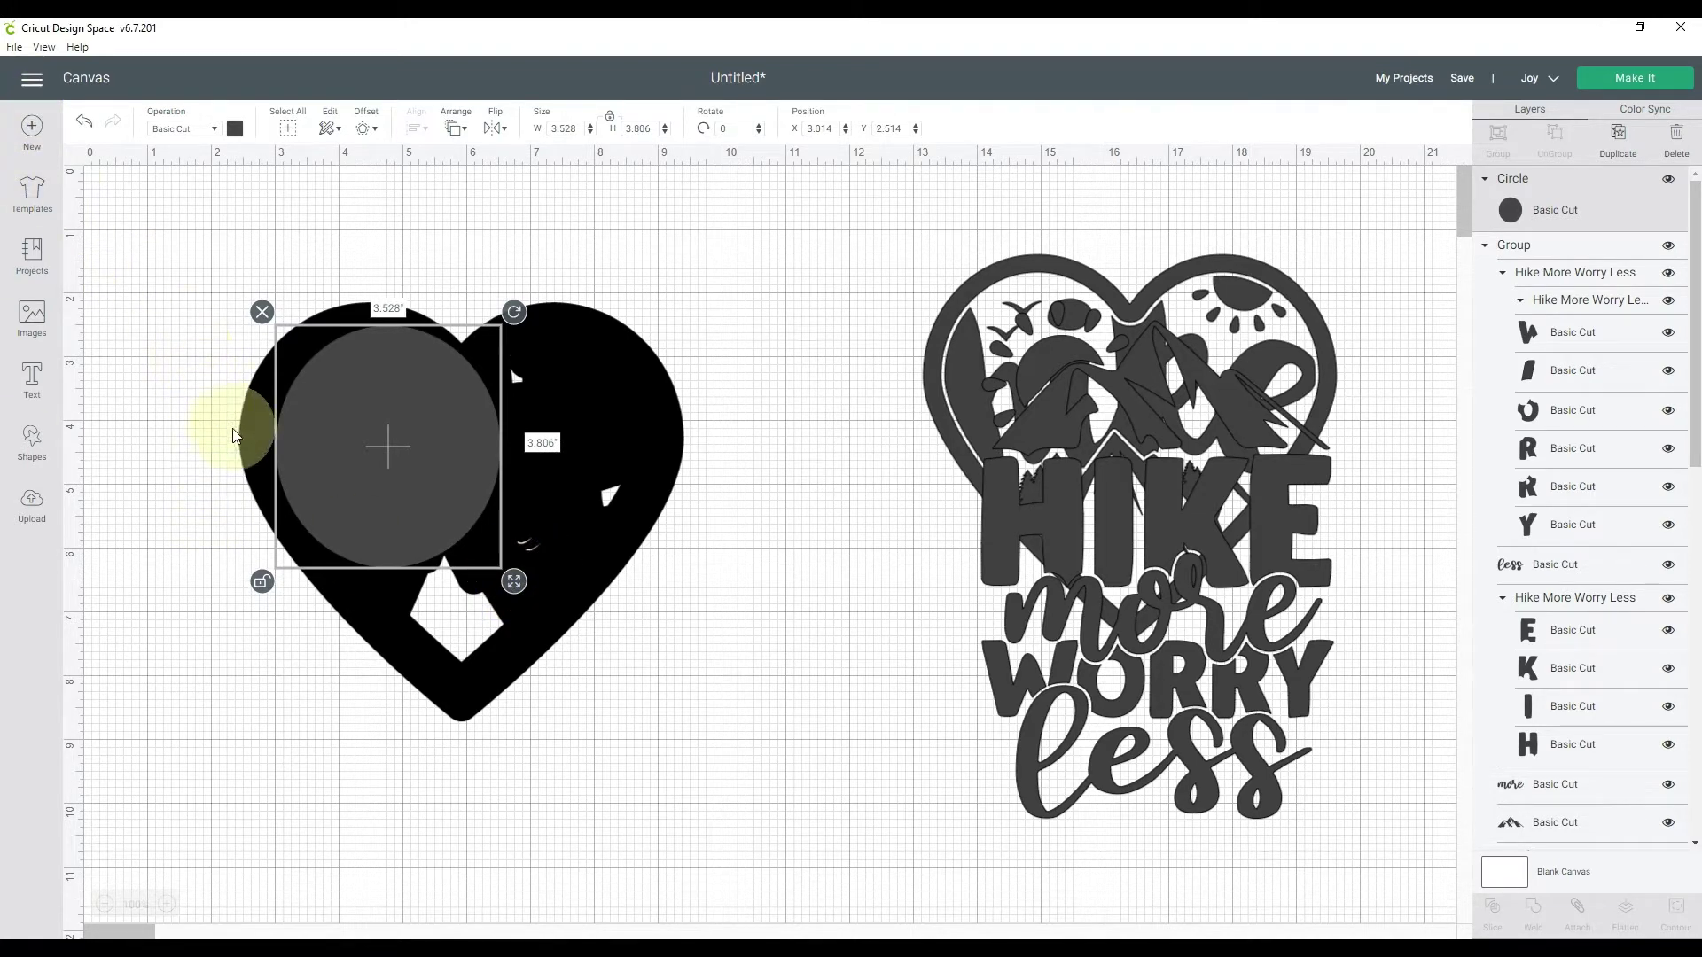
click(583, 376)
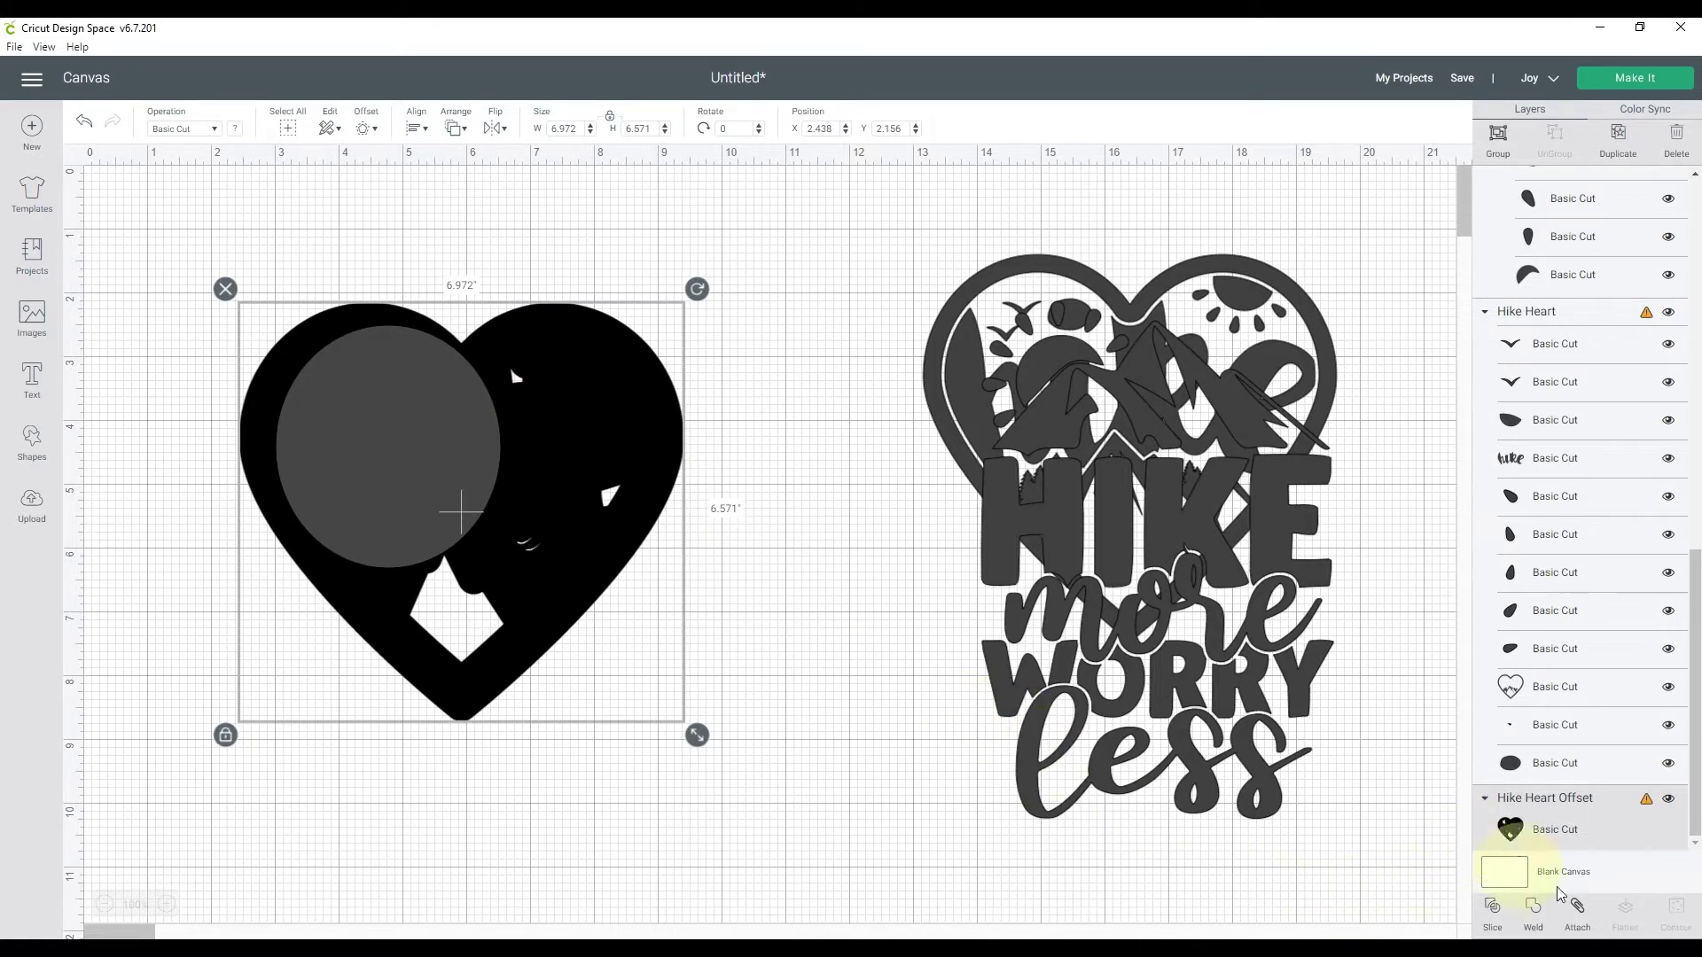
click(1533, 913)
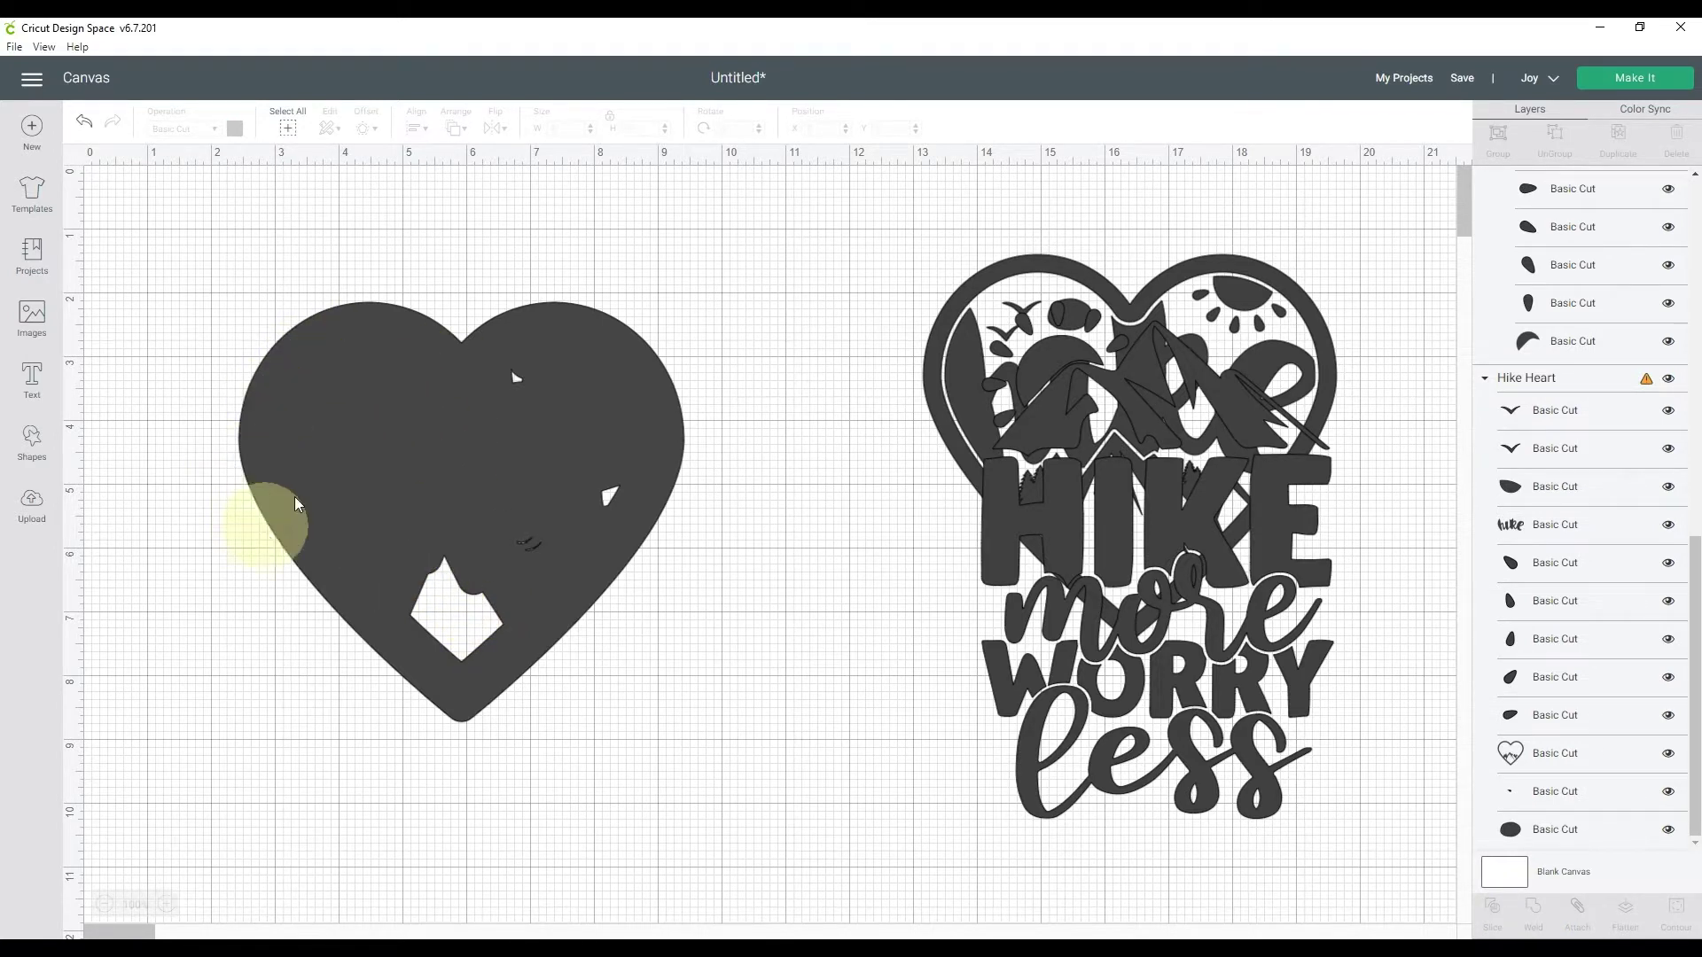
Weld a second circle into the heart's right lobe
click(32, 440)
click(164, 340)
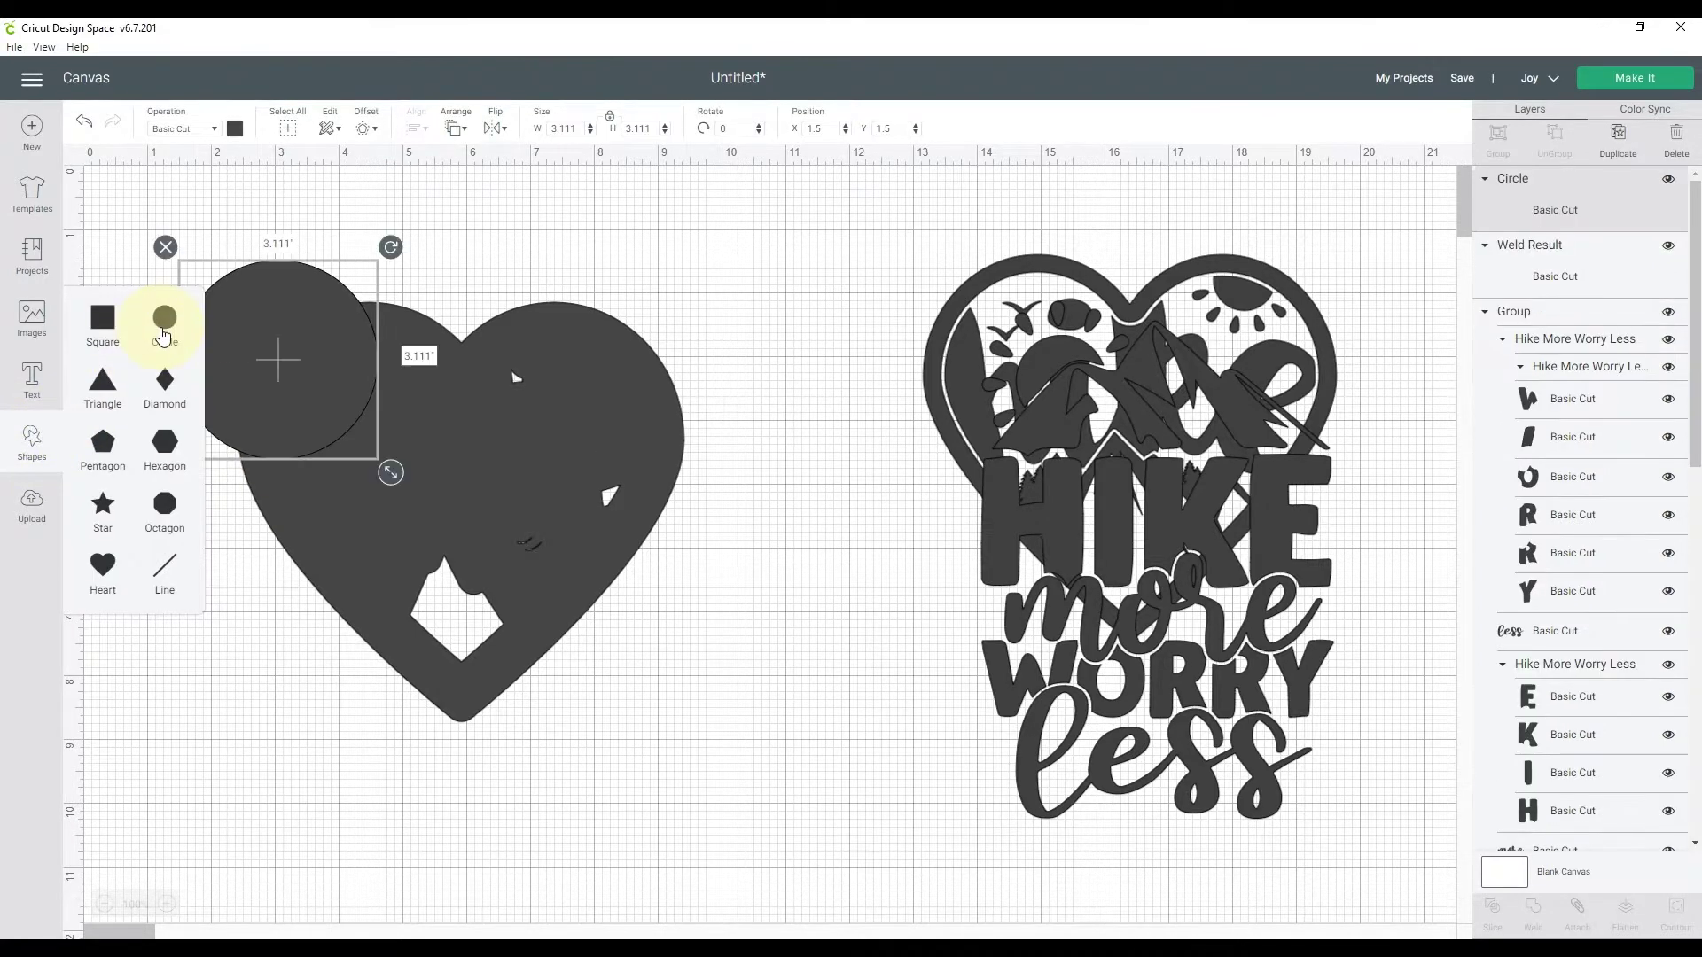
drag(340, 400, 562, 455)
shift+click(342, 455)
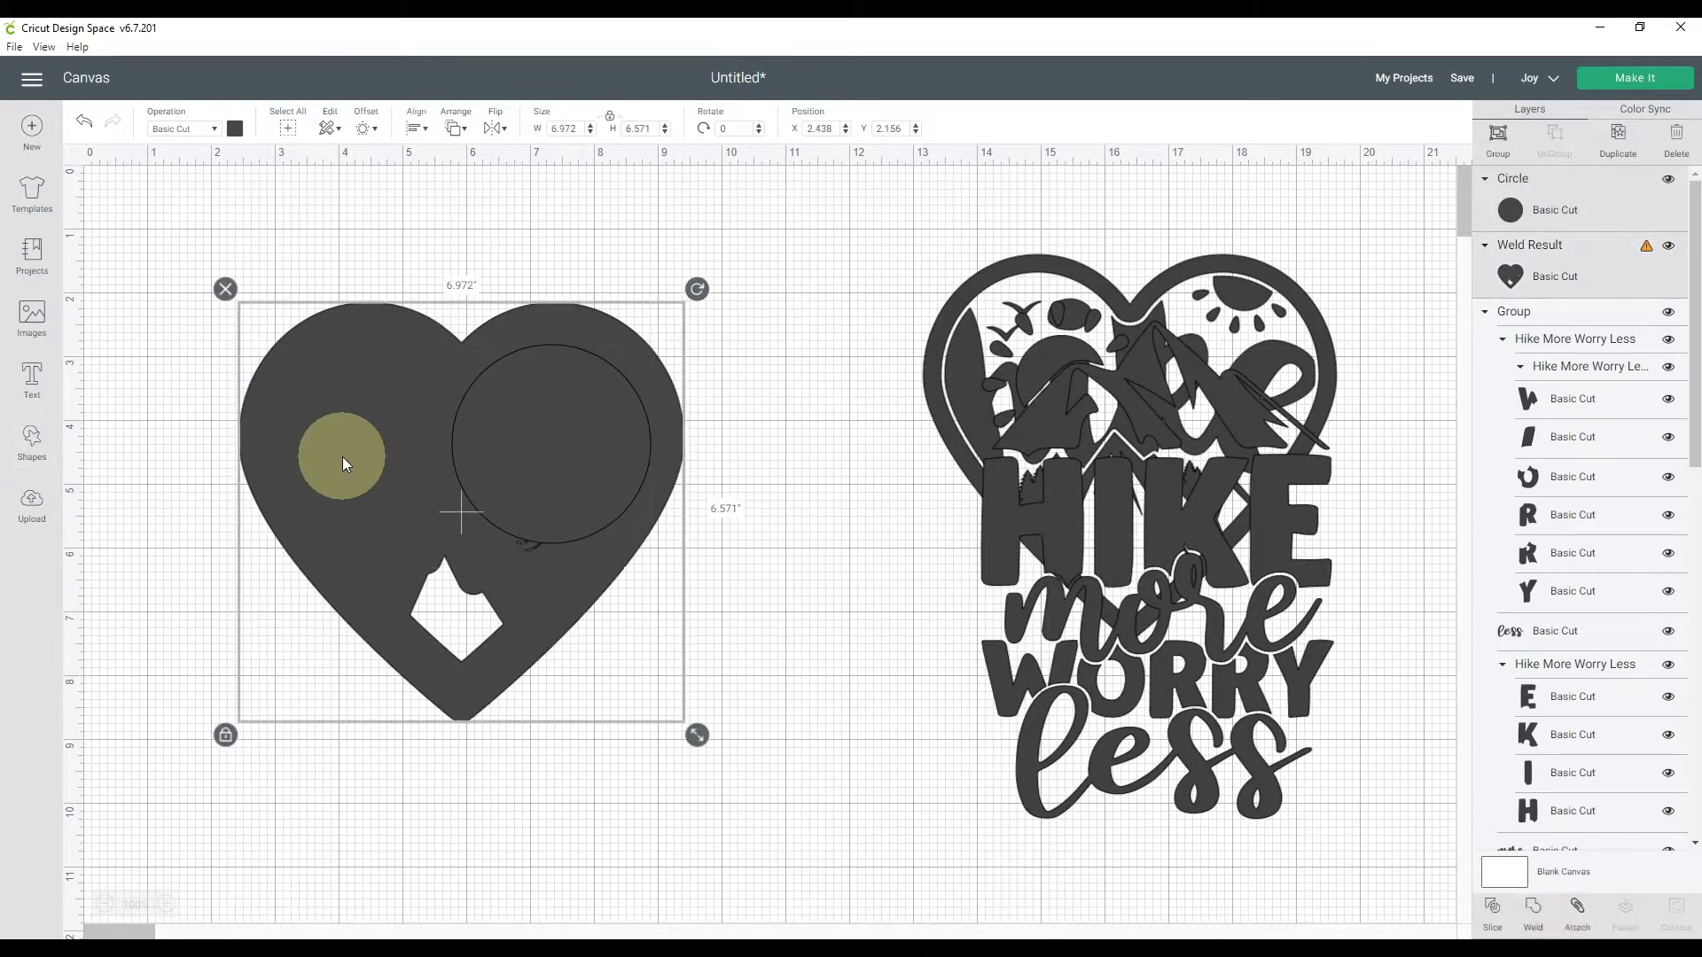
click(1533, 913)
Weld a third circle into the heart's lower middle
click(32, 438)
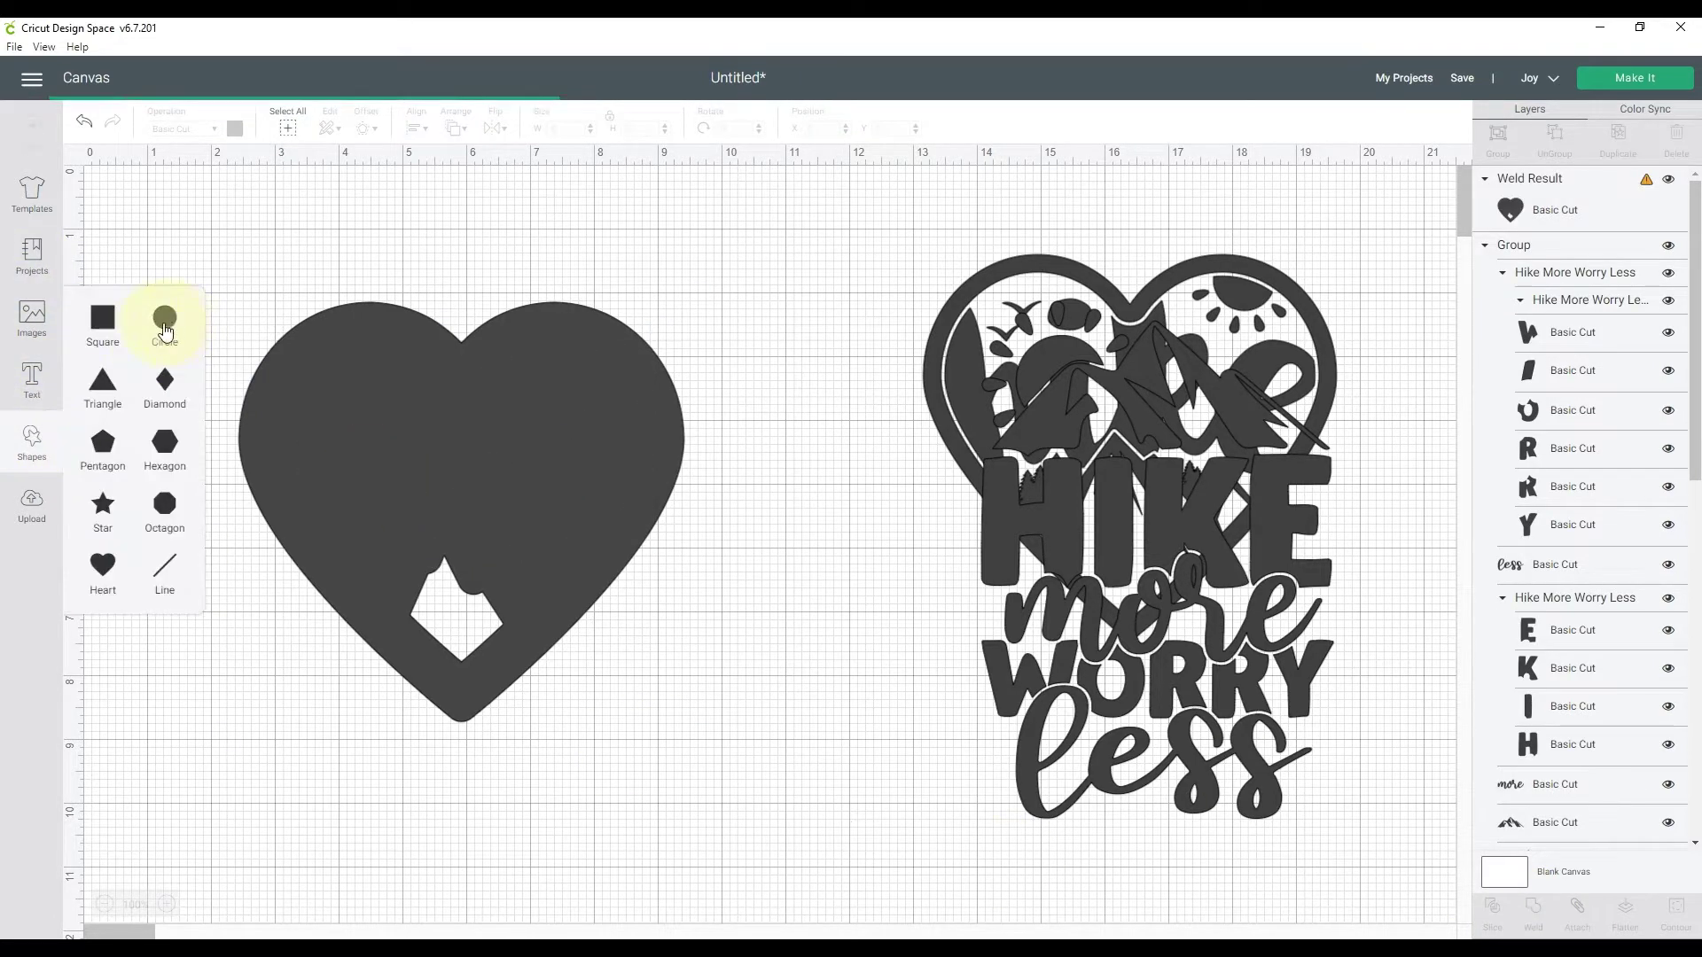
click(160, 321)
drag(301, 372, 455, 558)
click(572, 384)
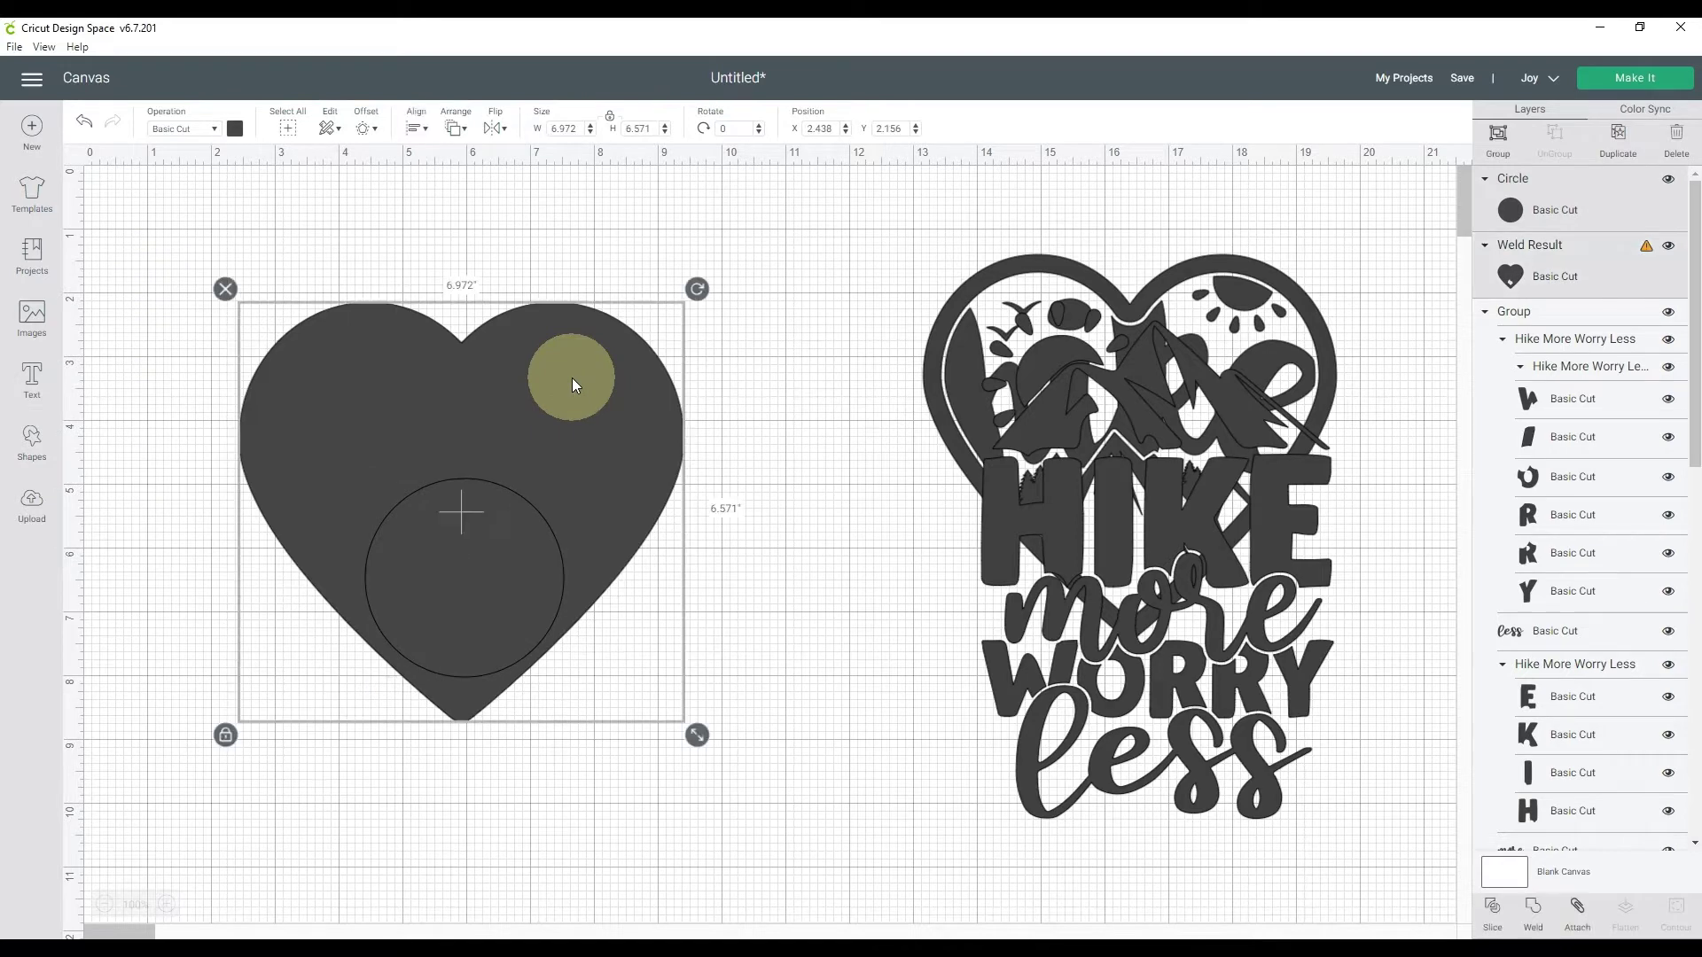
click(1533, 913)
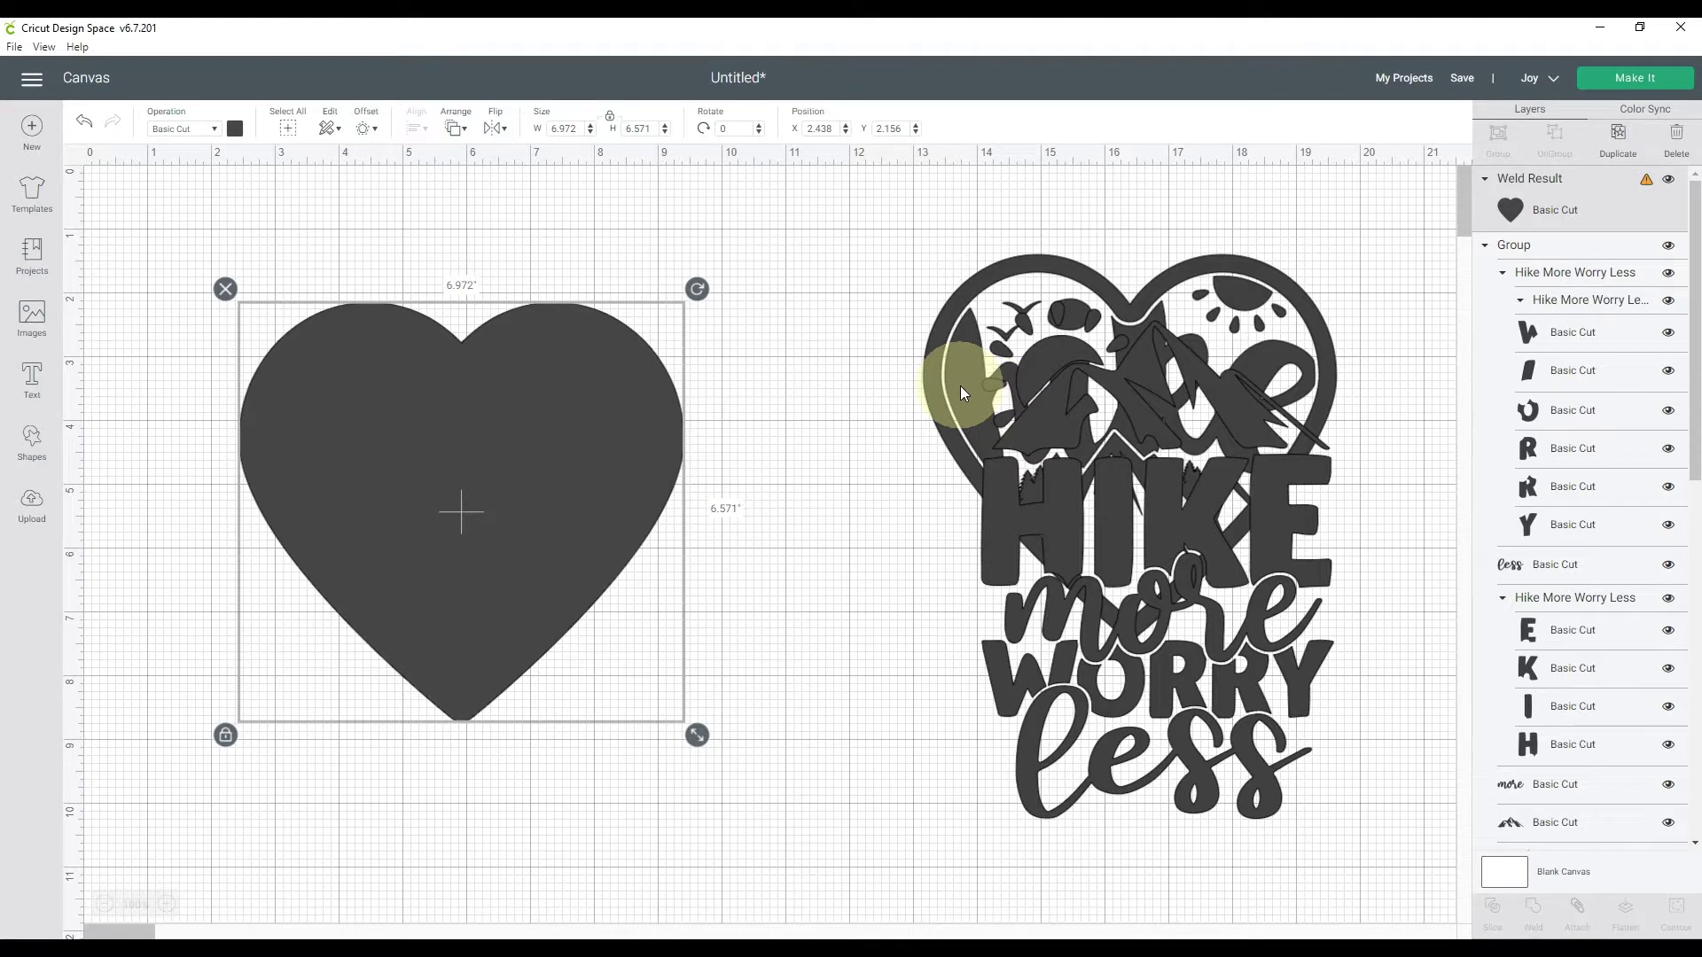
Colour the welded heart white
click(237, 130)
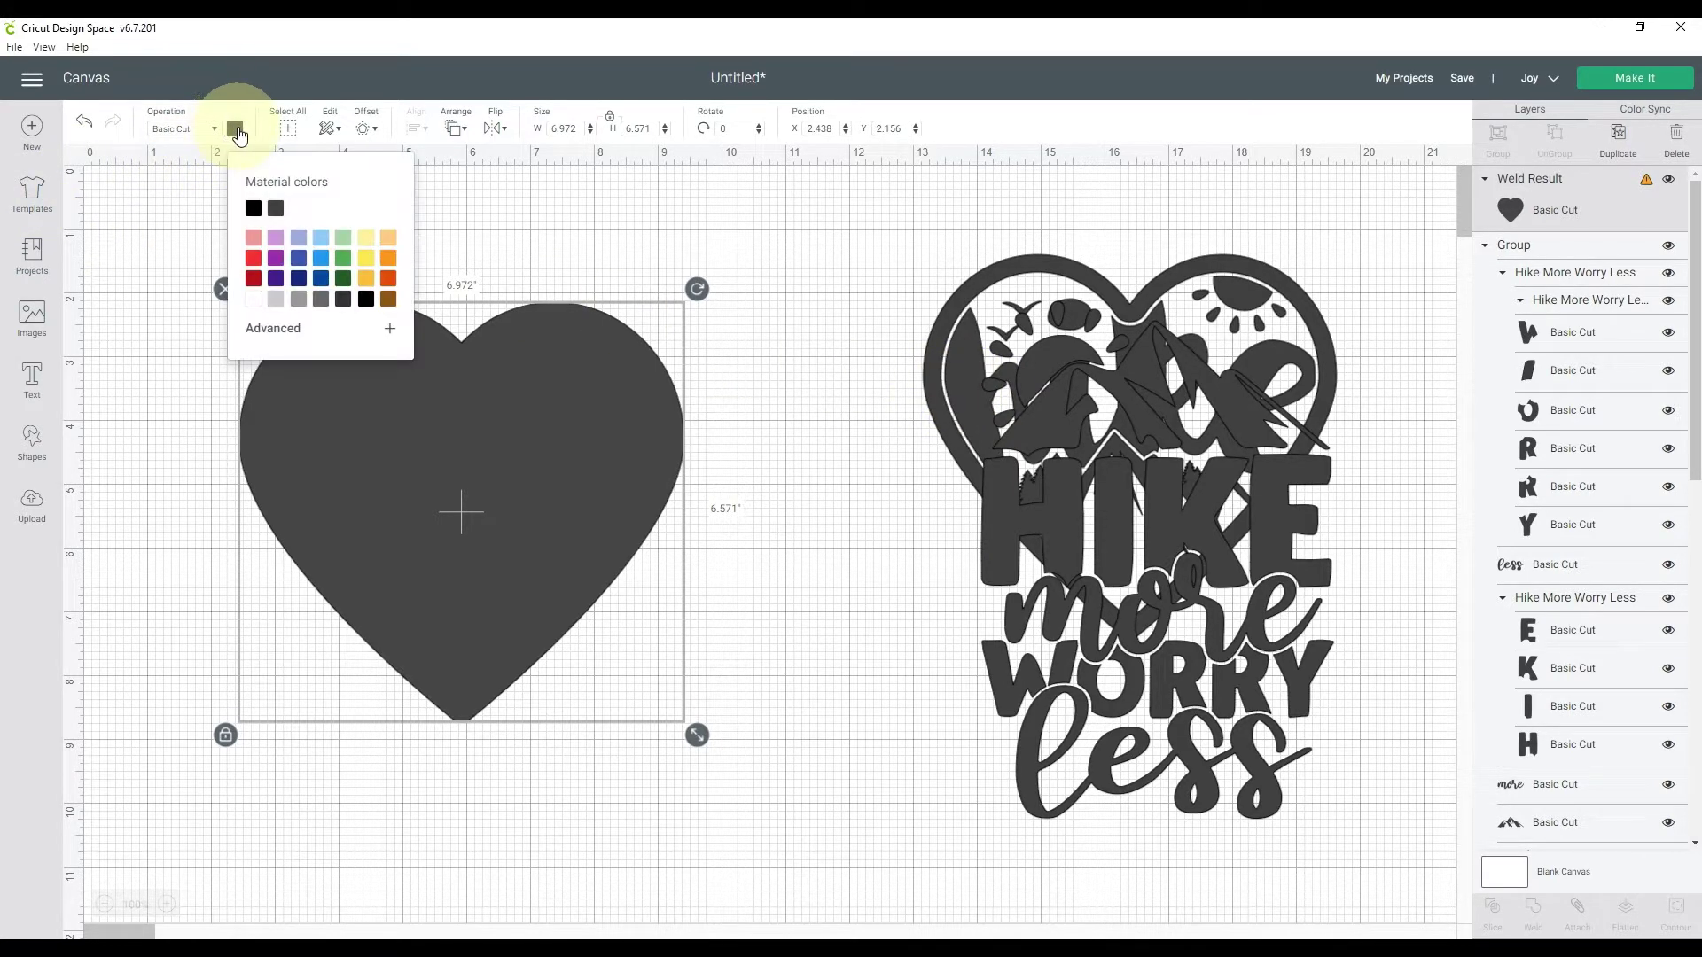
click(256, 301)
click(709, 226)
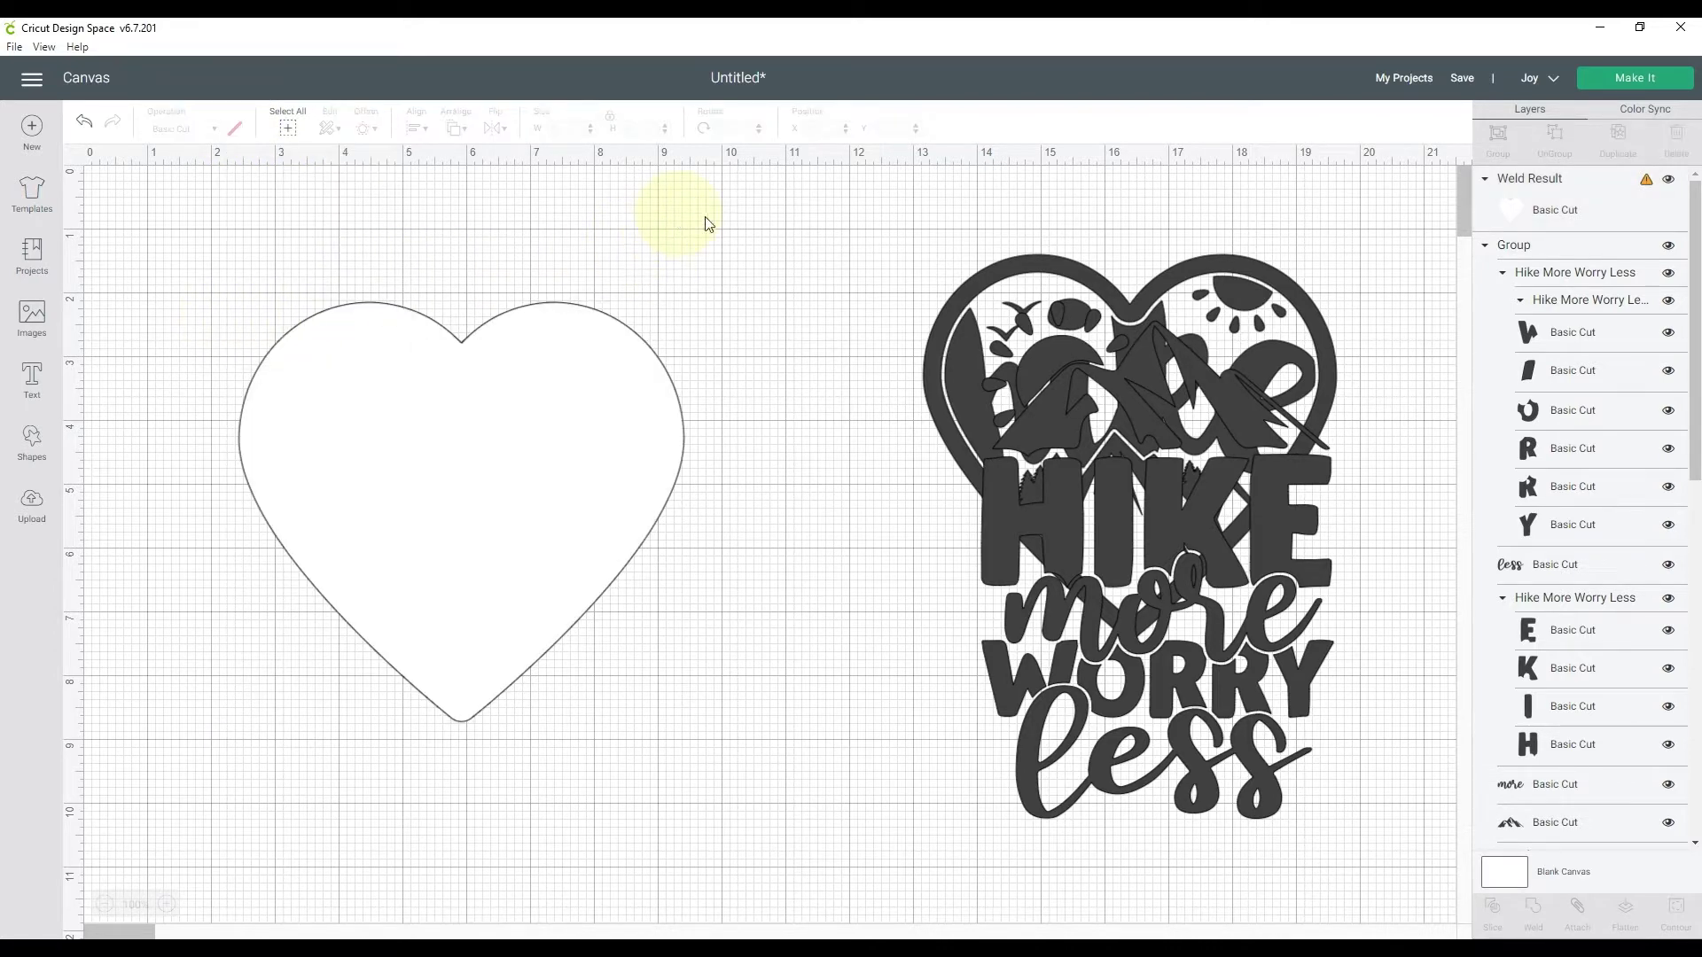
Move the hike heart onto the white heart and send it to the front
drag(977, 282, 504, 435)
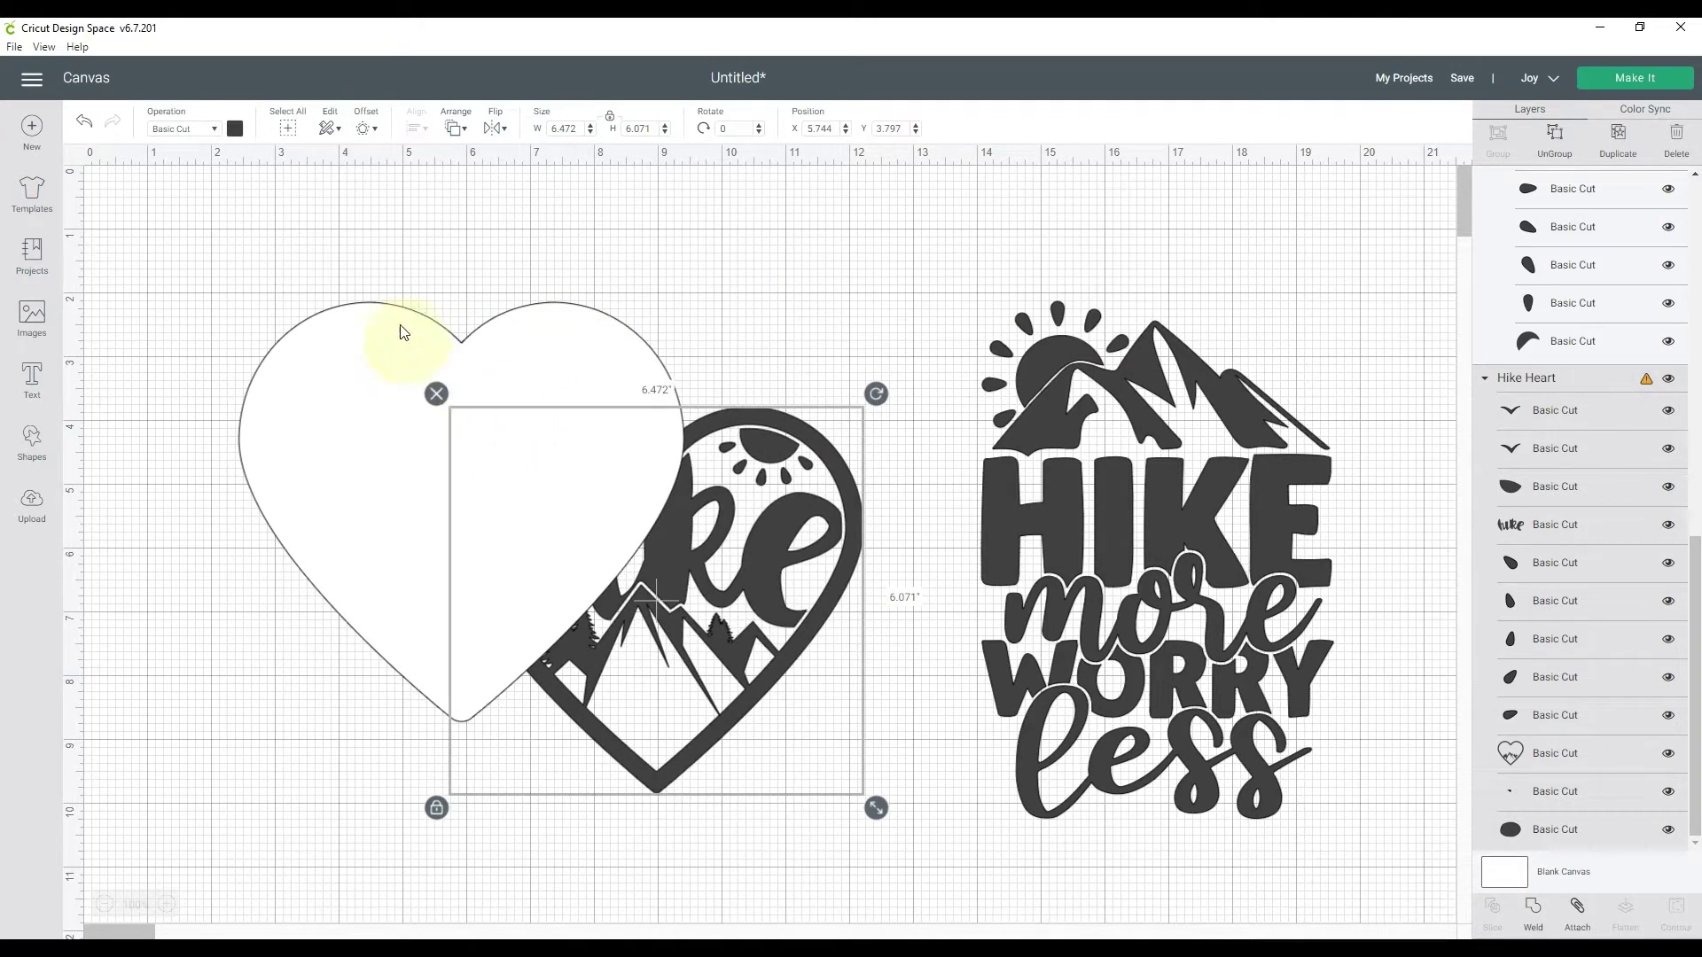
click(456, 130)
click(479, 223)
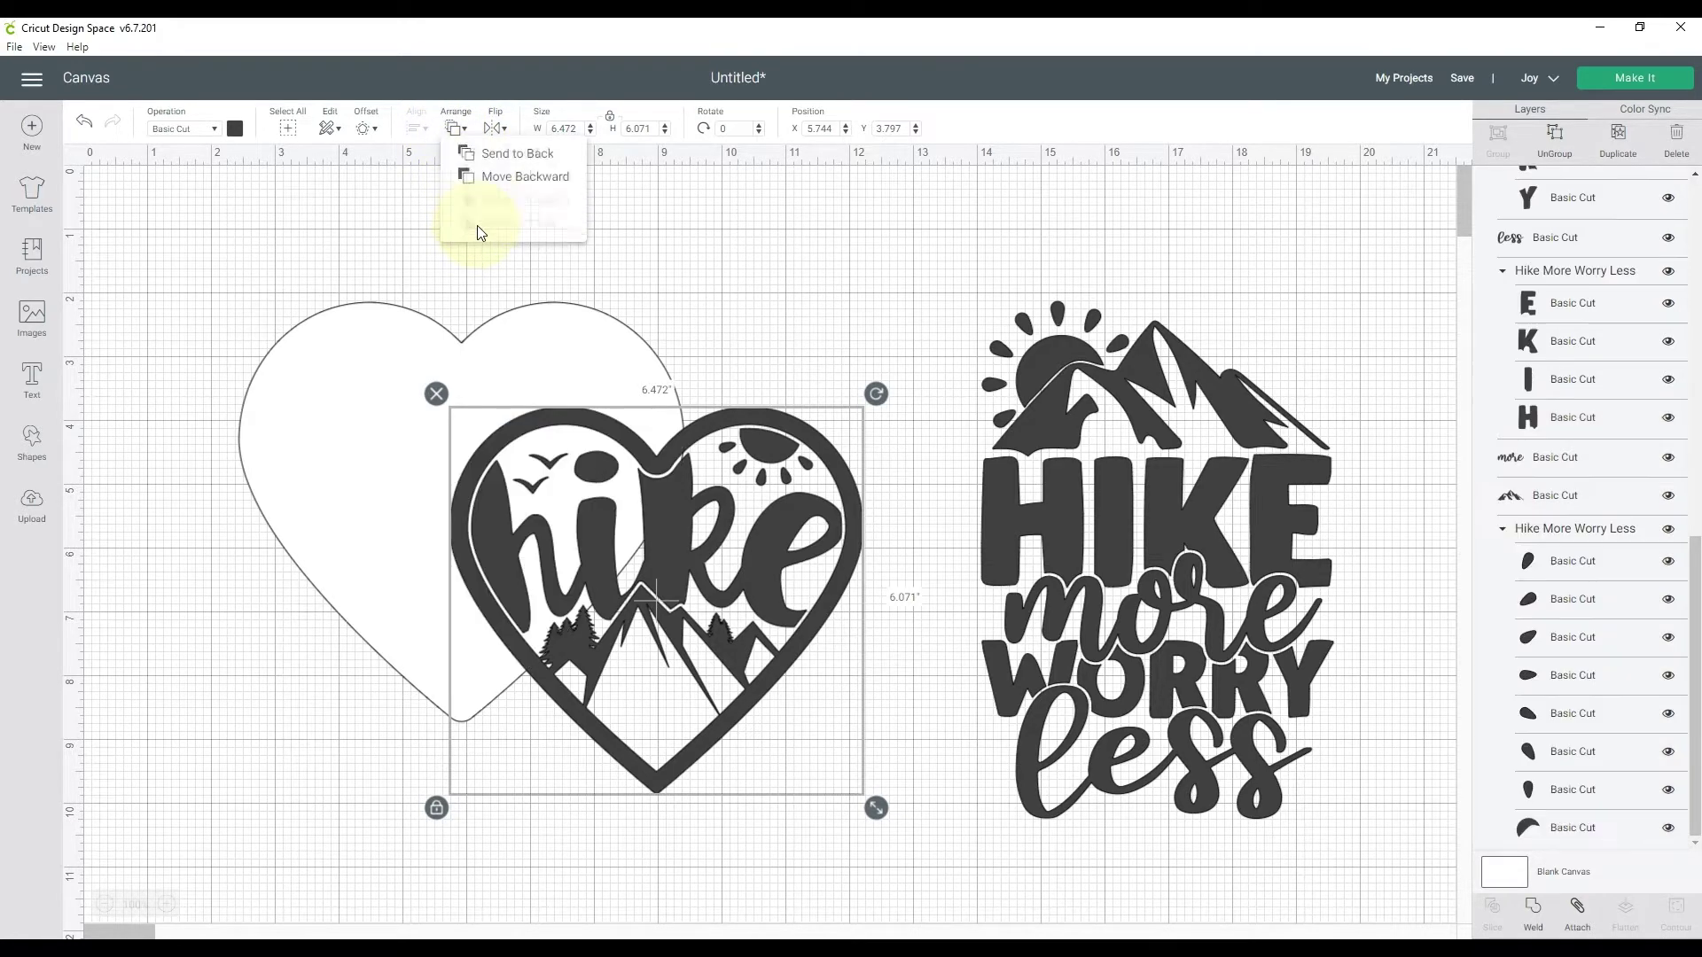
drag(668, 560, 475, 477)
click(283, 236)
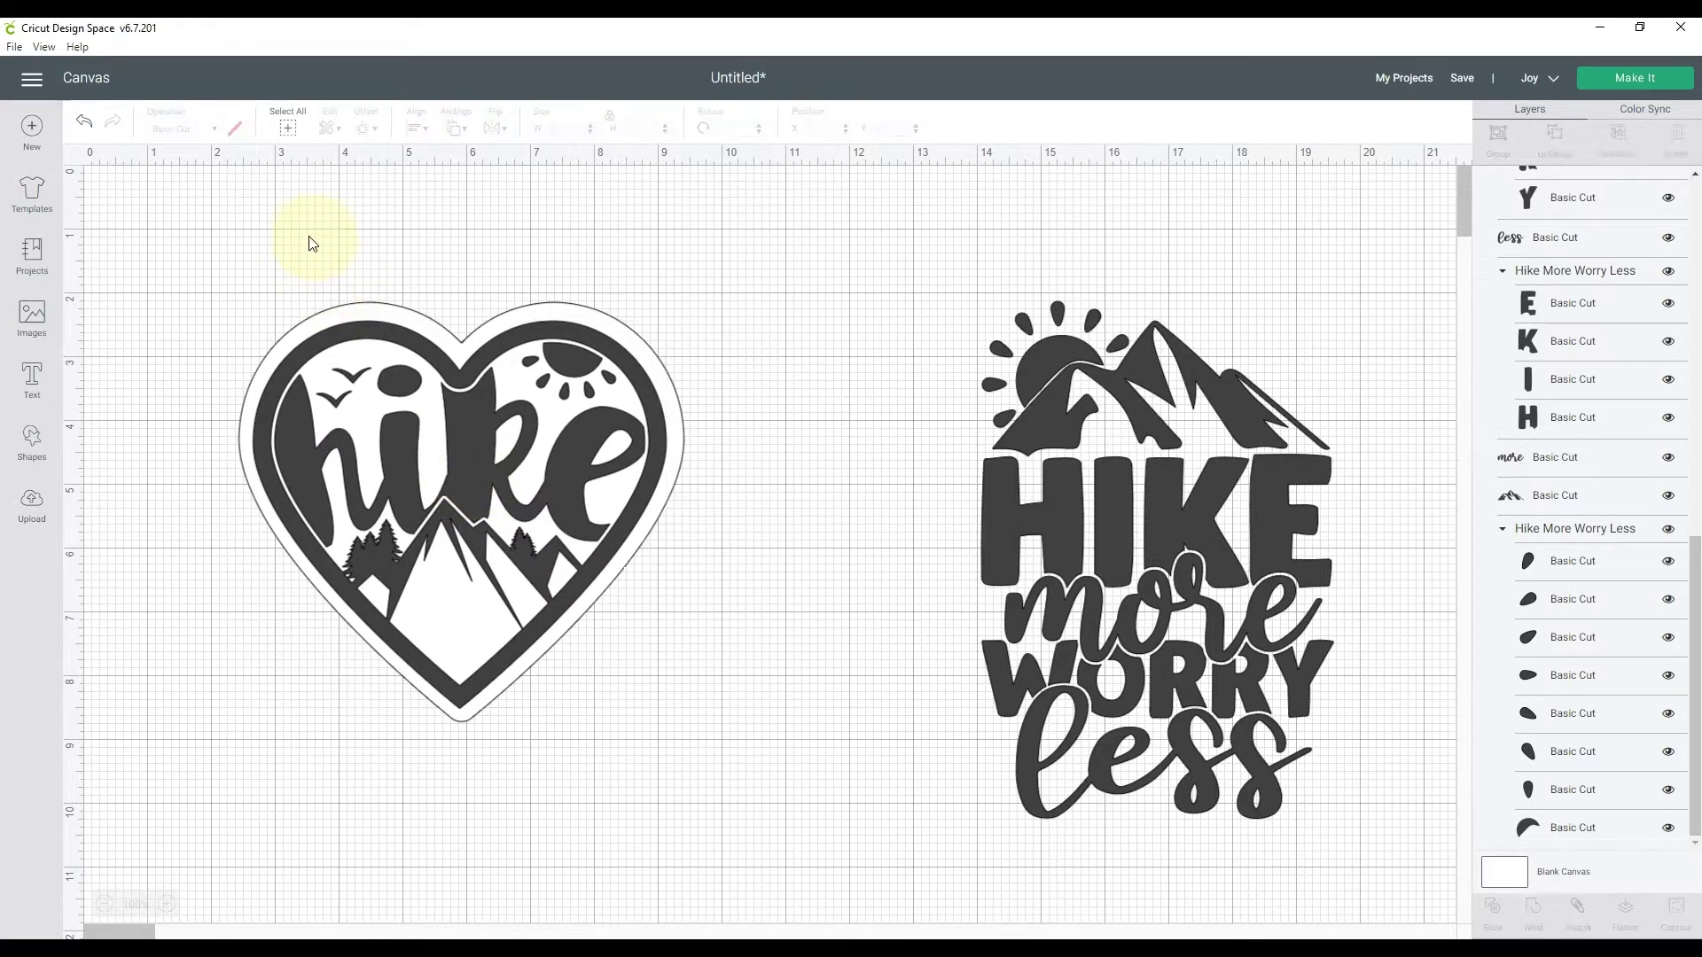
Align both hearts to centre, then reselect the 6.972 × 6.571 in layered pair
drag(210, 251, 722, 576)
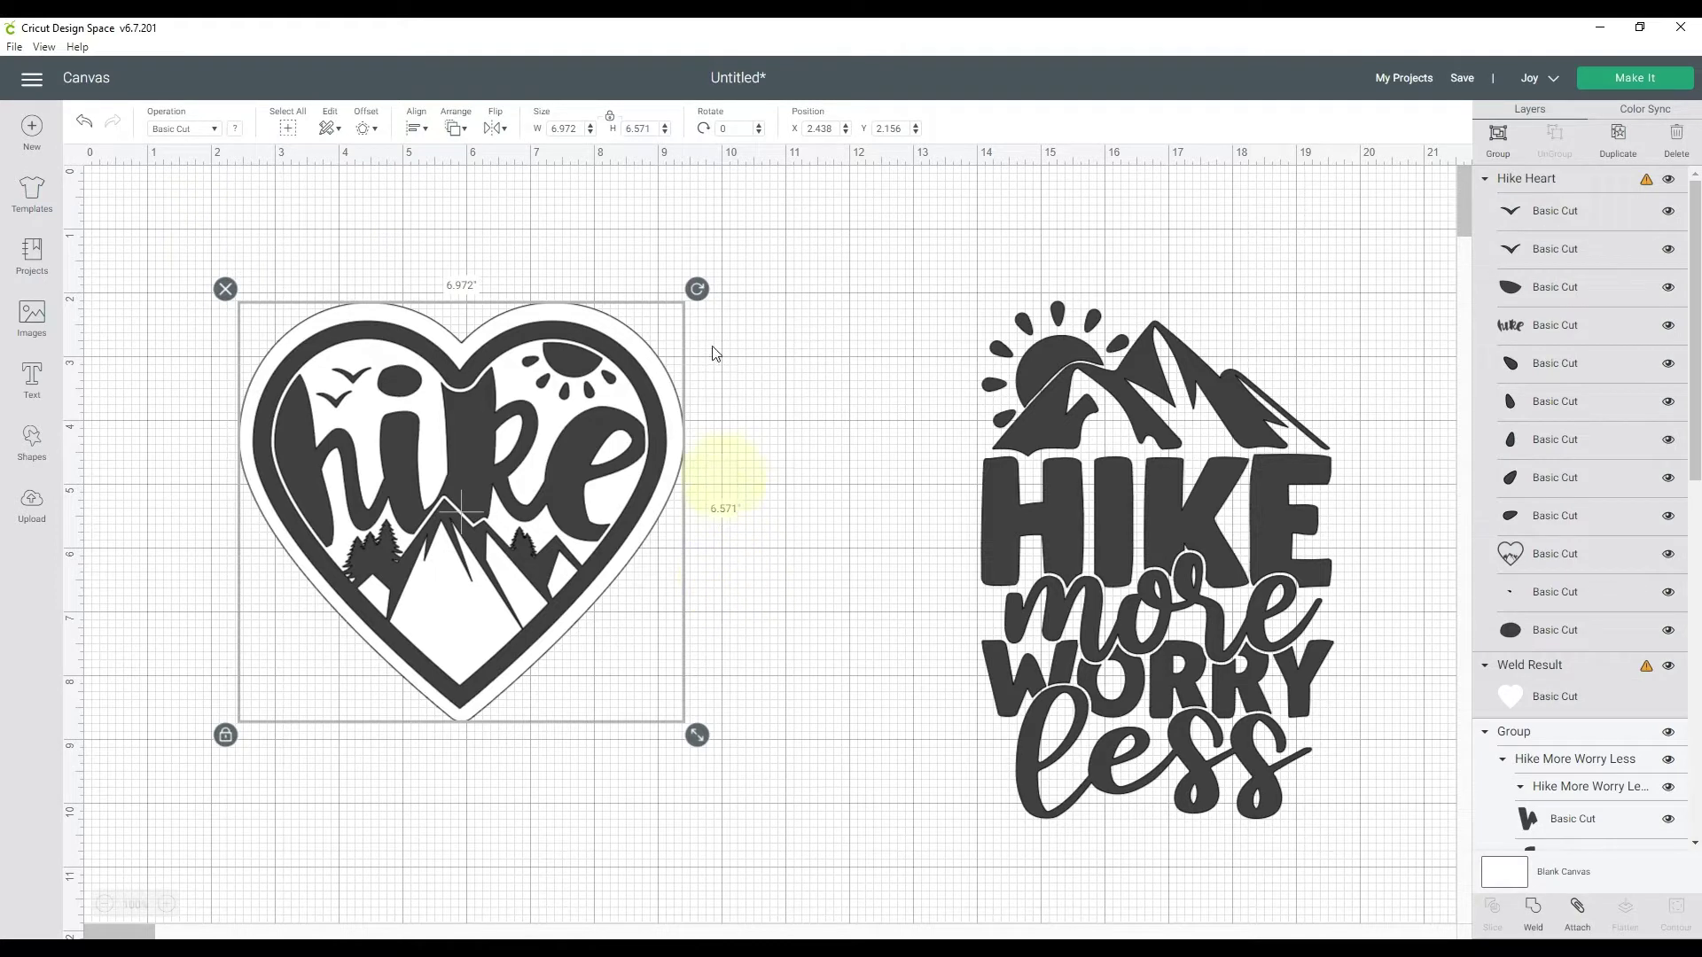
click(425, 131)
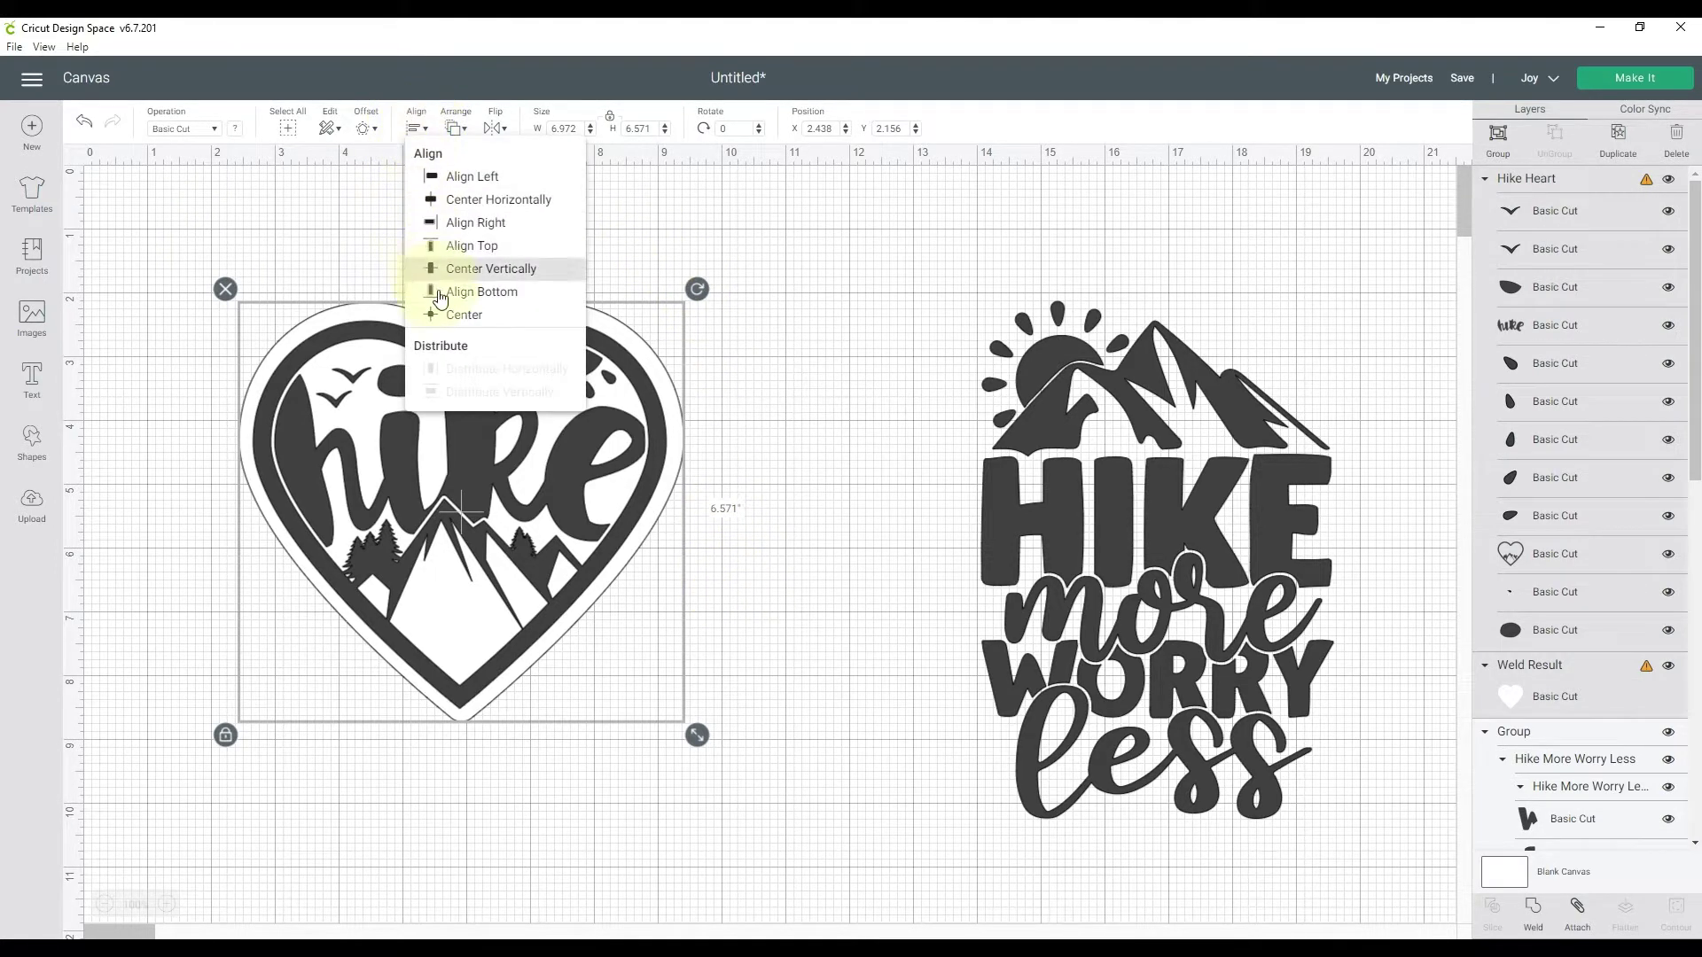
click(450, 317)
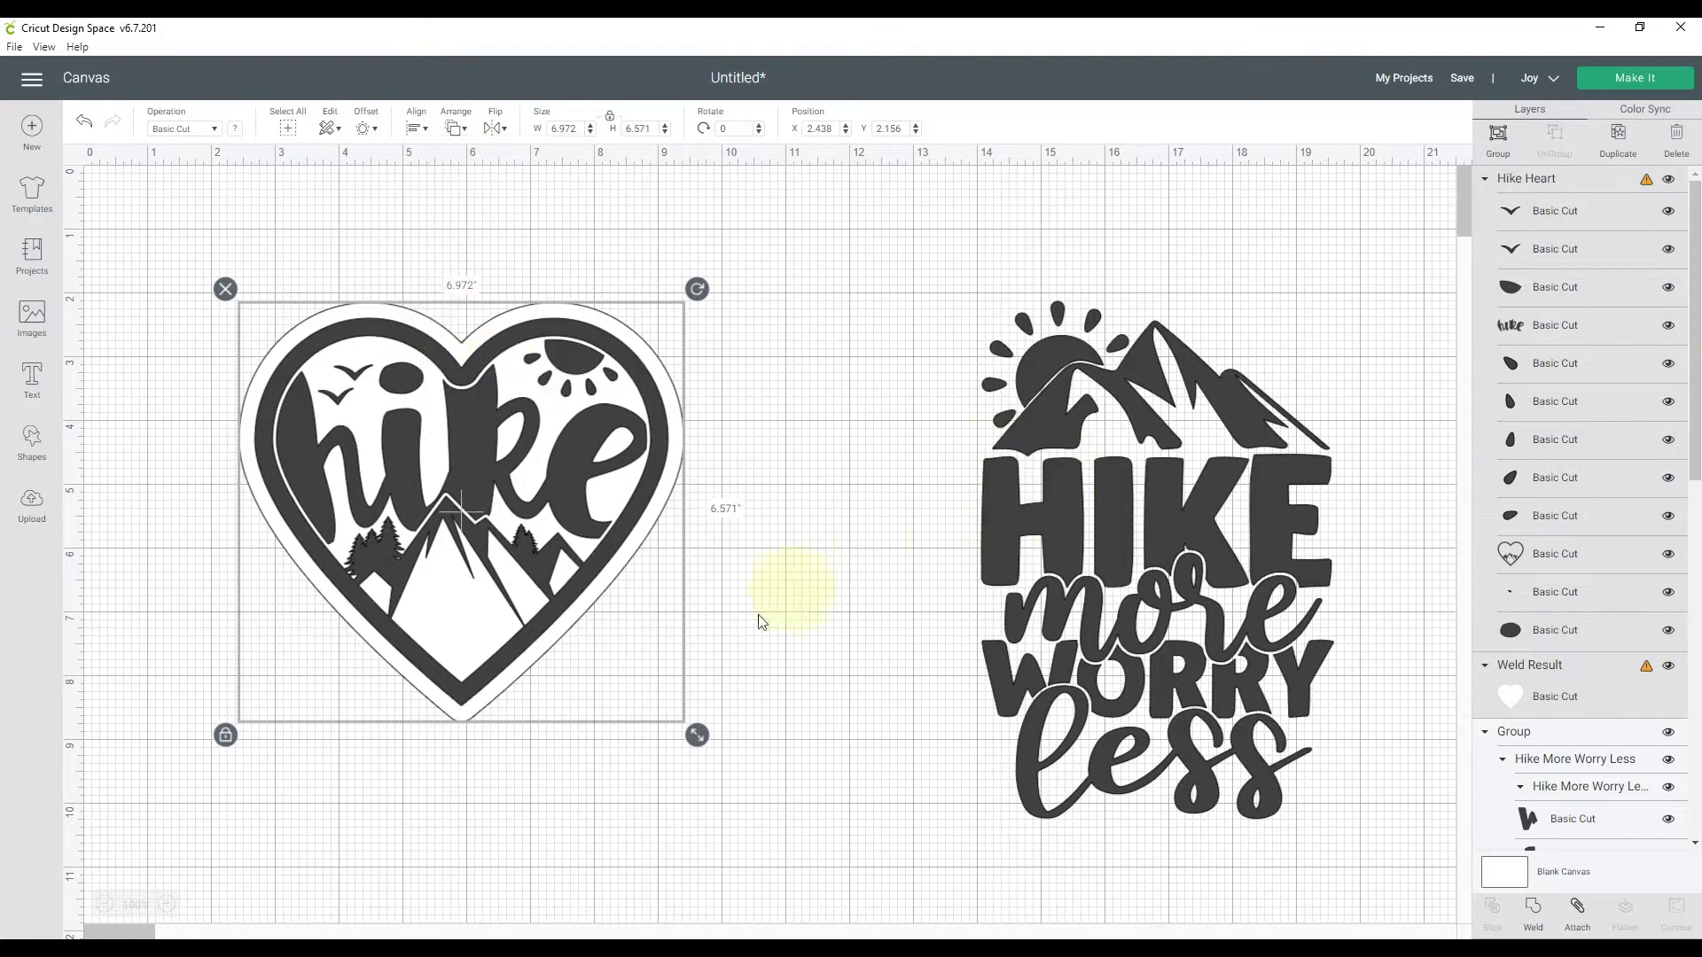
click(788, 665)
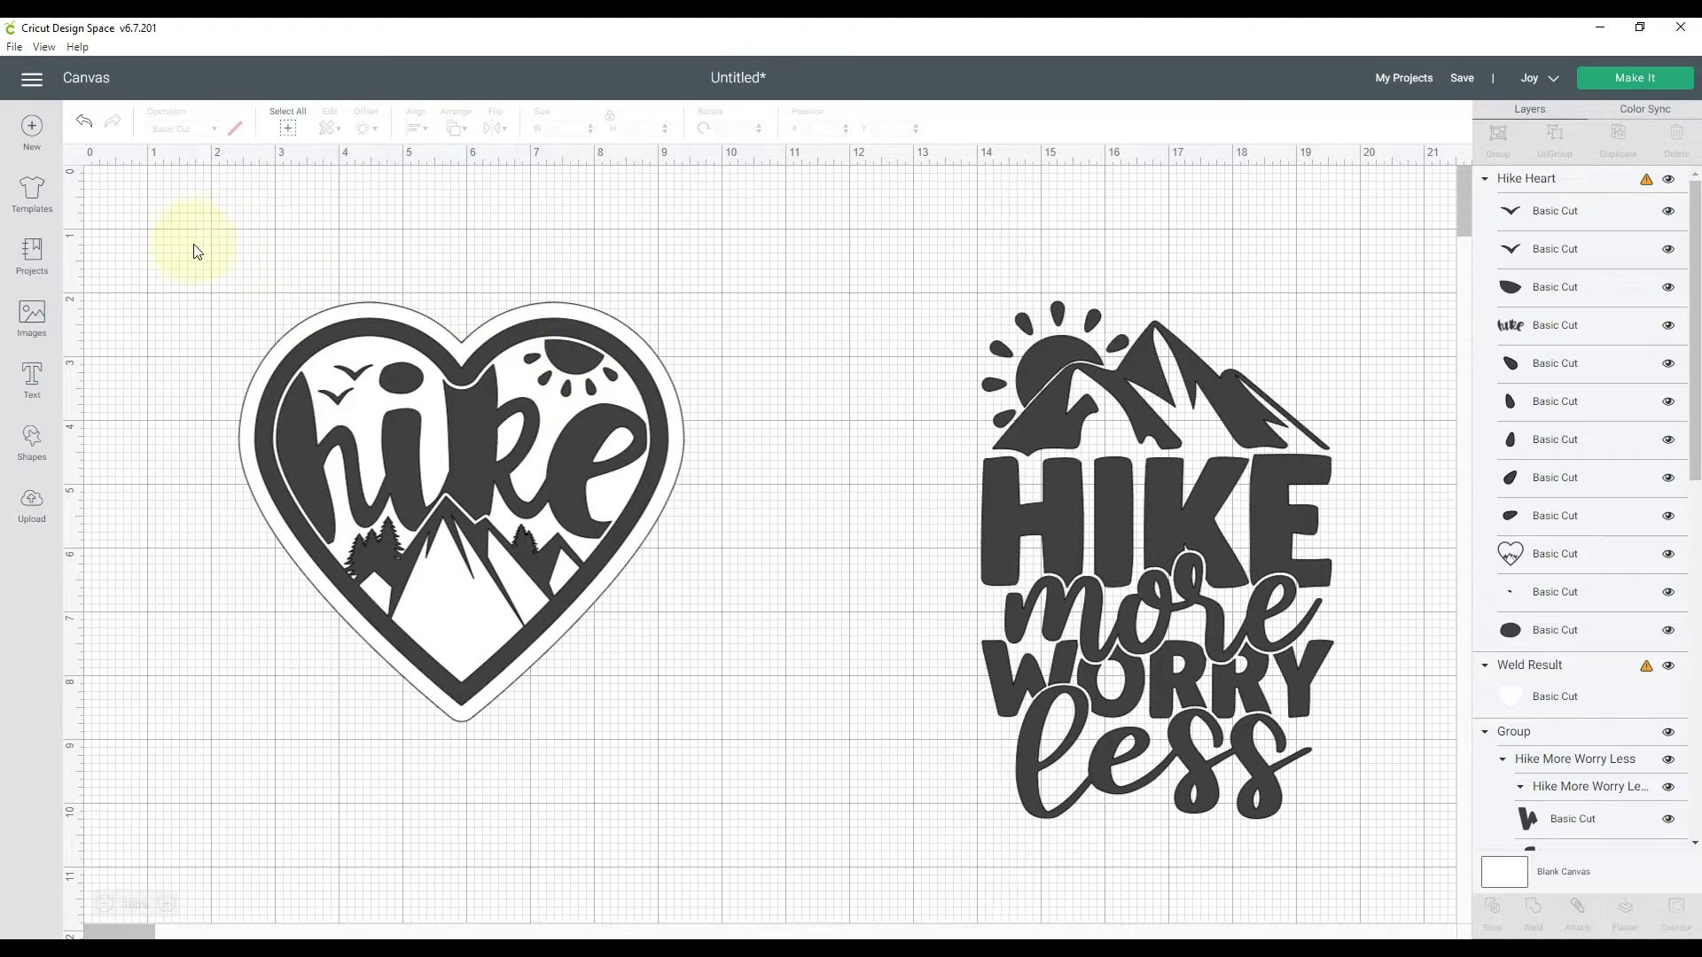
drag(197, 252, 747, 789)
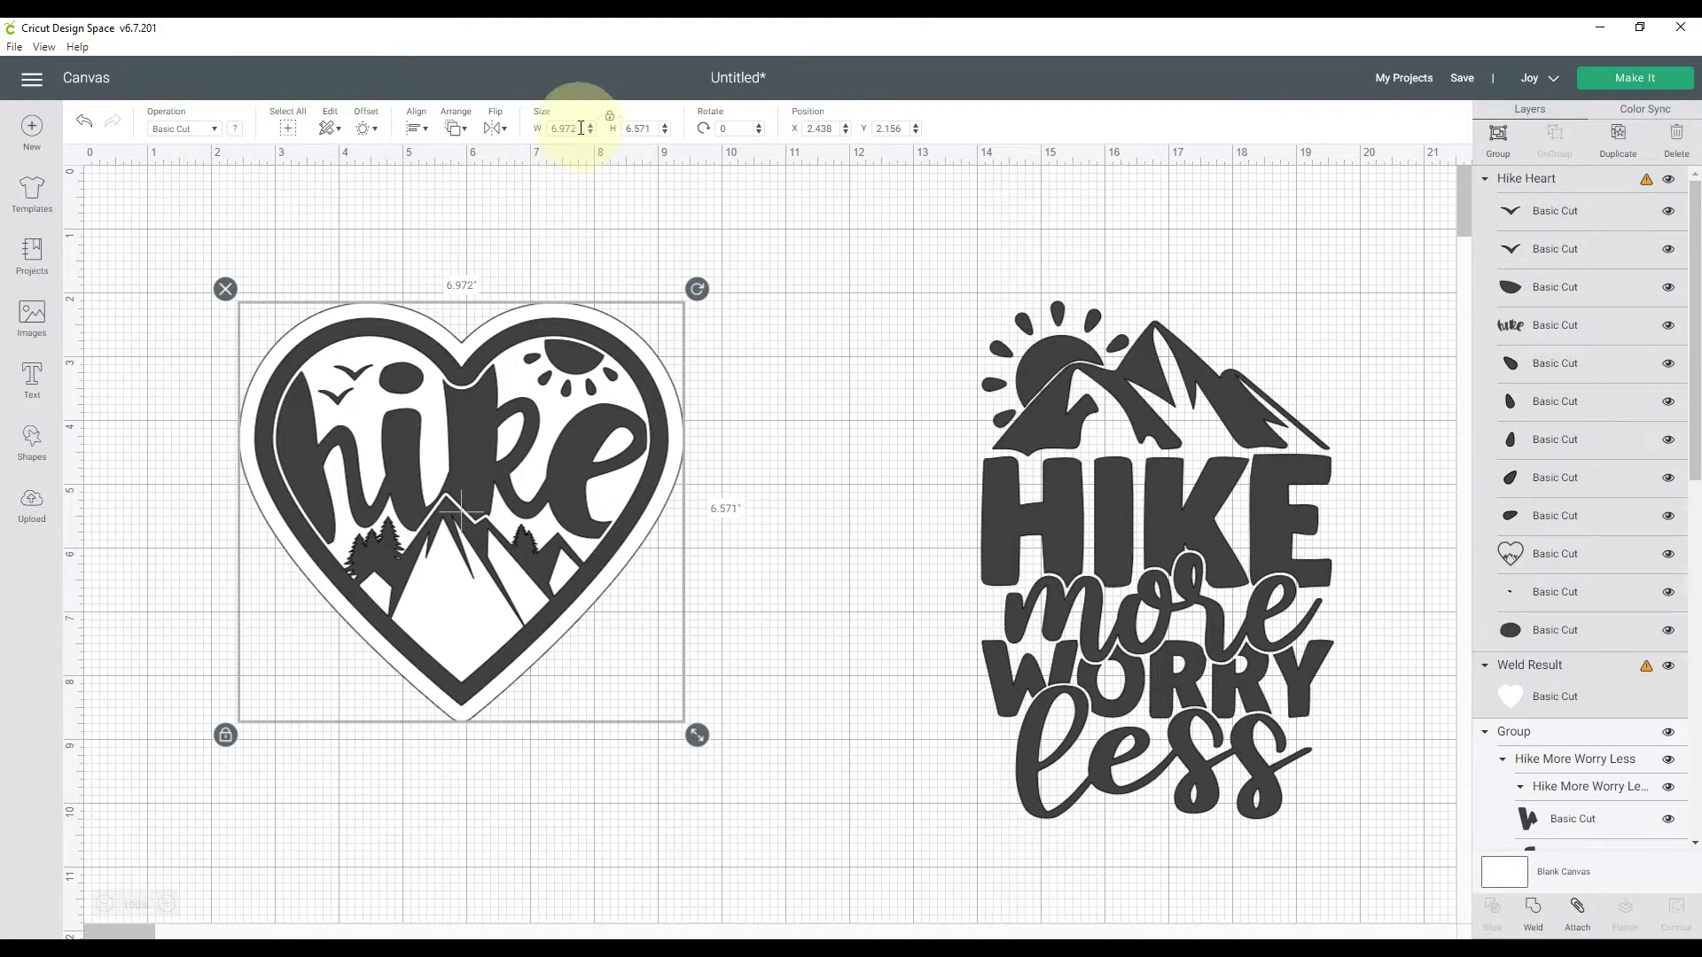
Set the layered heart's width to 2.5 in, making it 2.356 in tall
drag(578, 129, 541, 138)
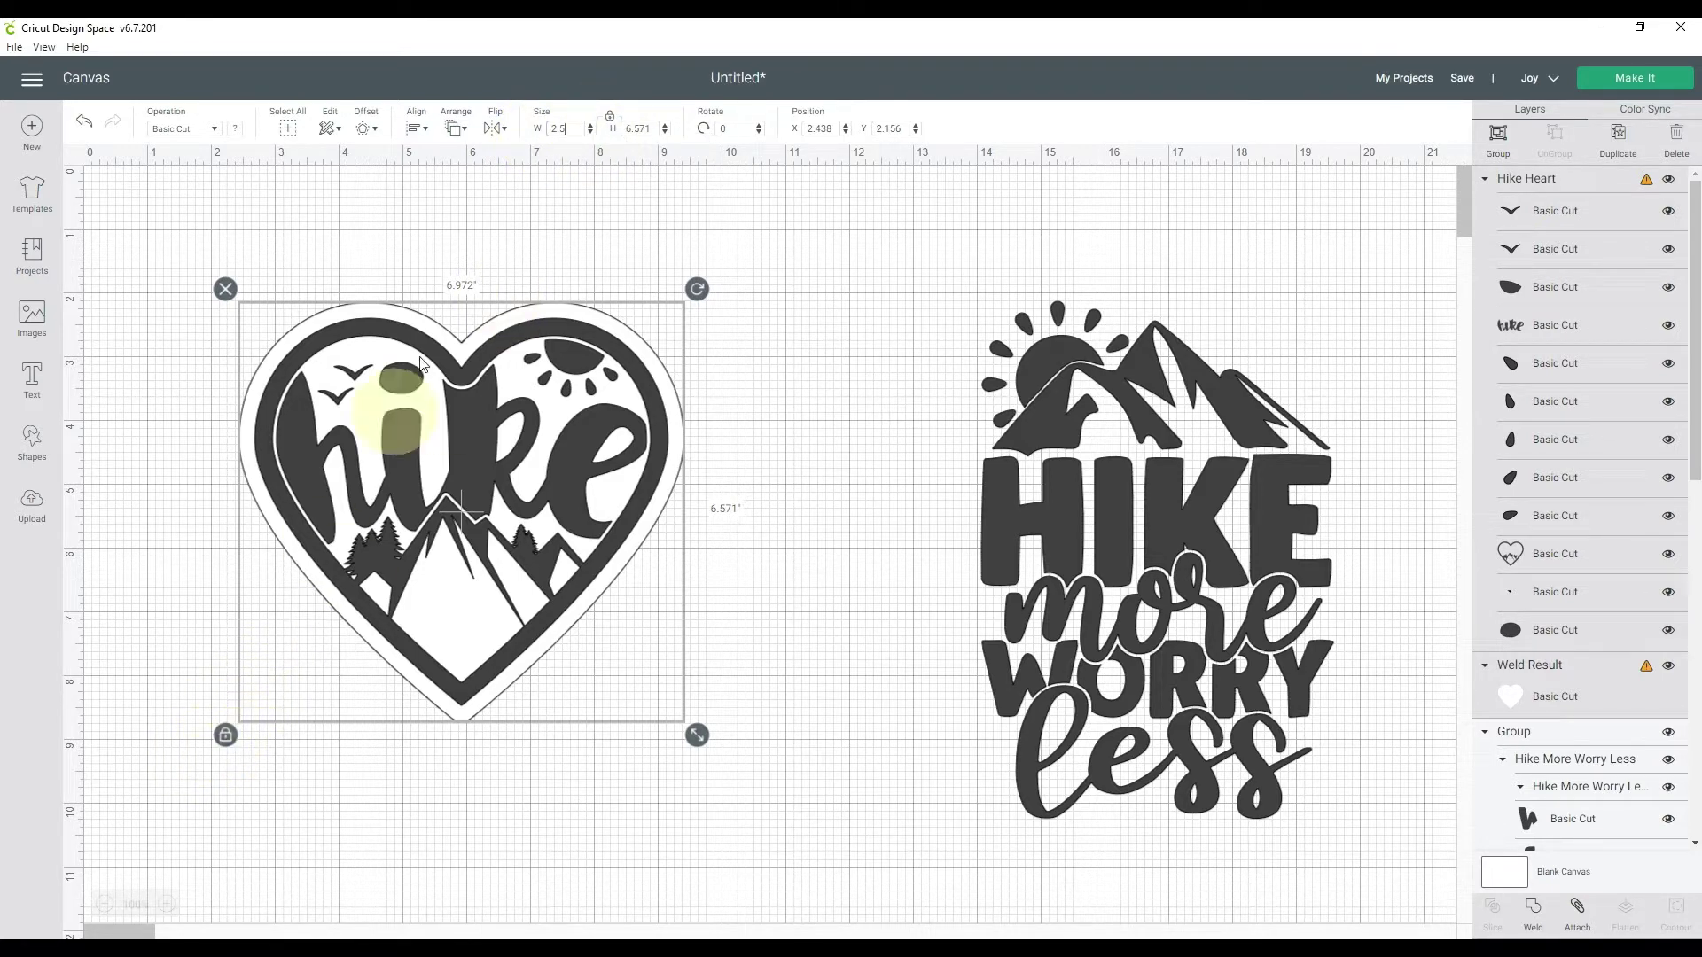
key(Return)
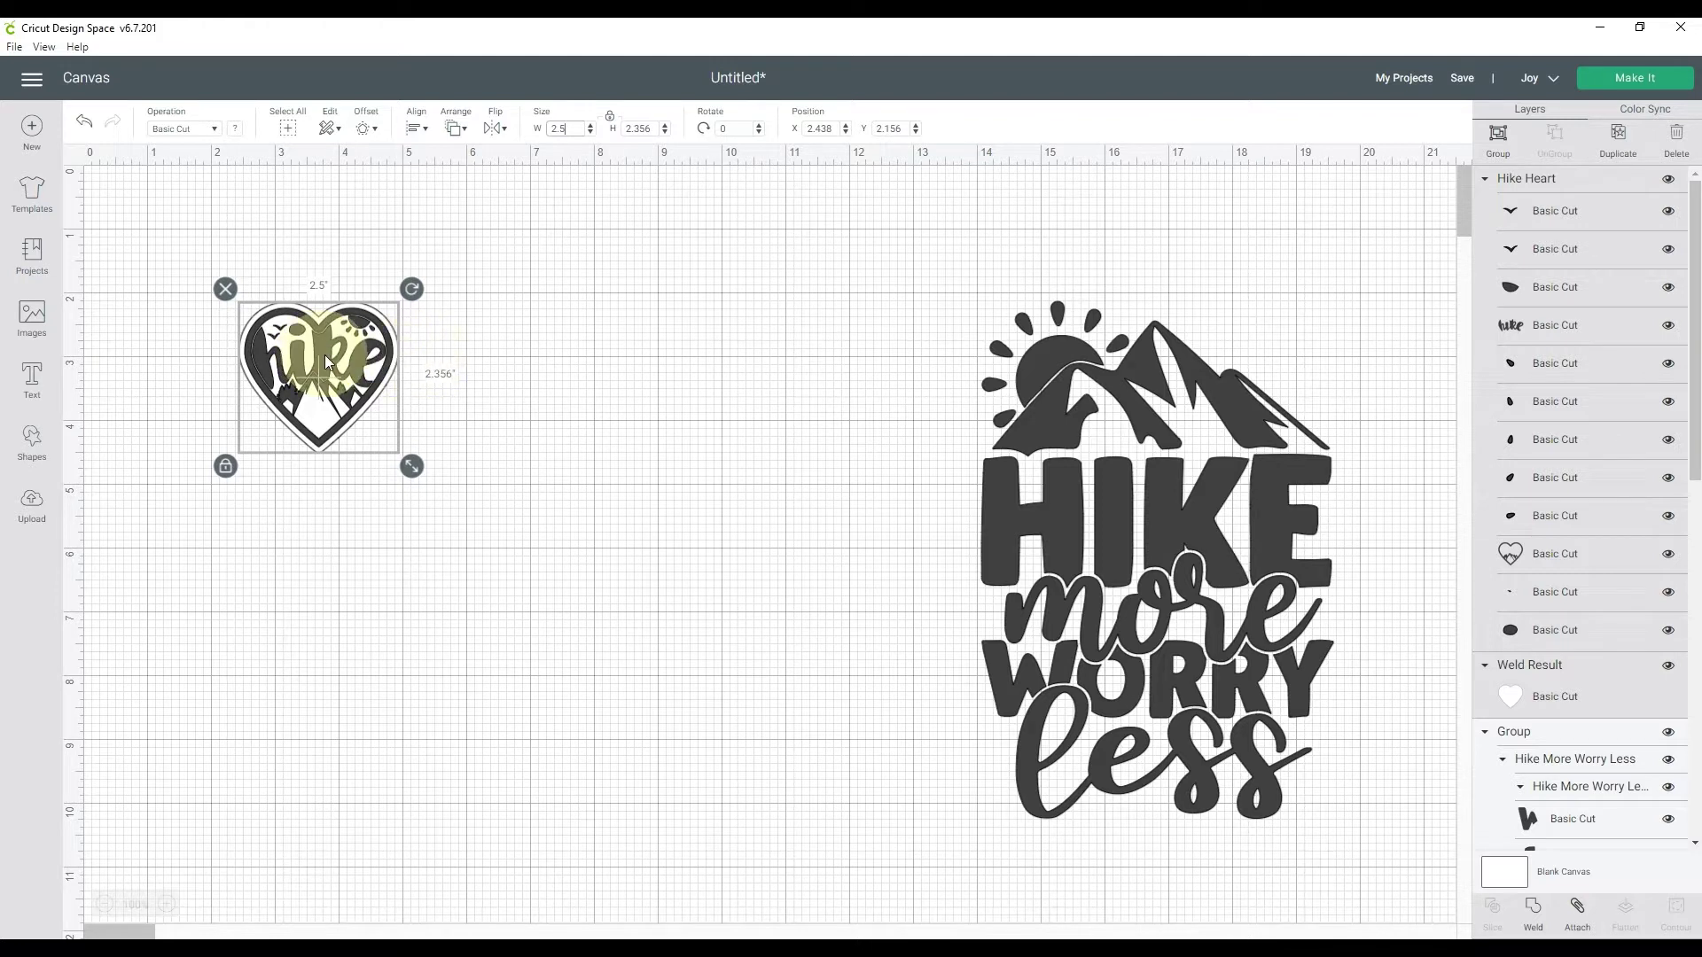
Select only the hike heart design and pick olive gold #8d8023 in the advanced colour picker
click(482, 316)
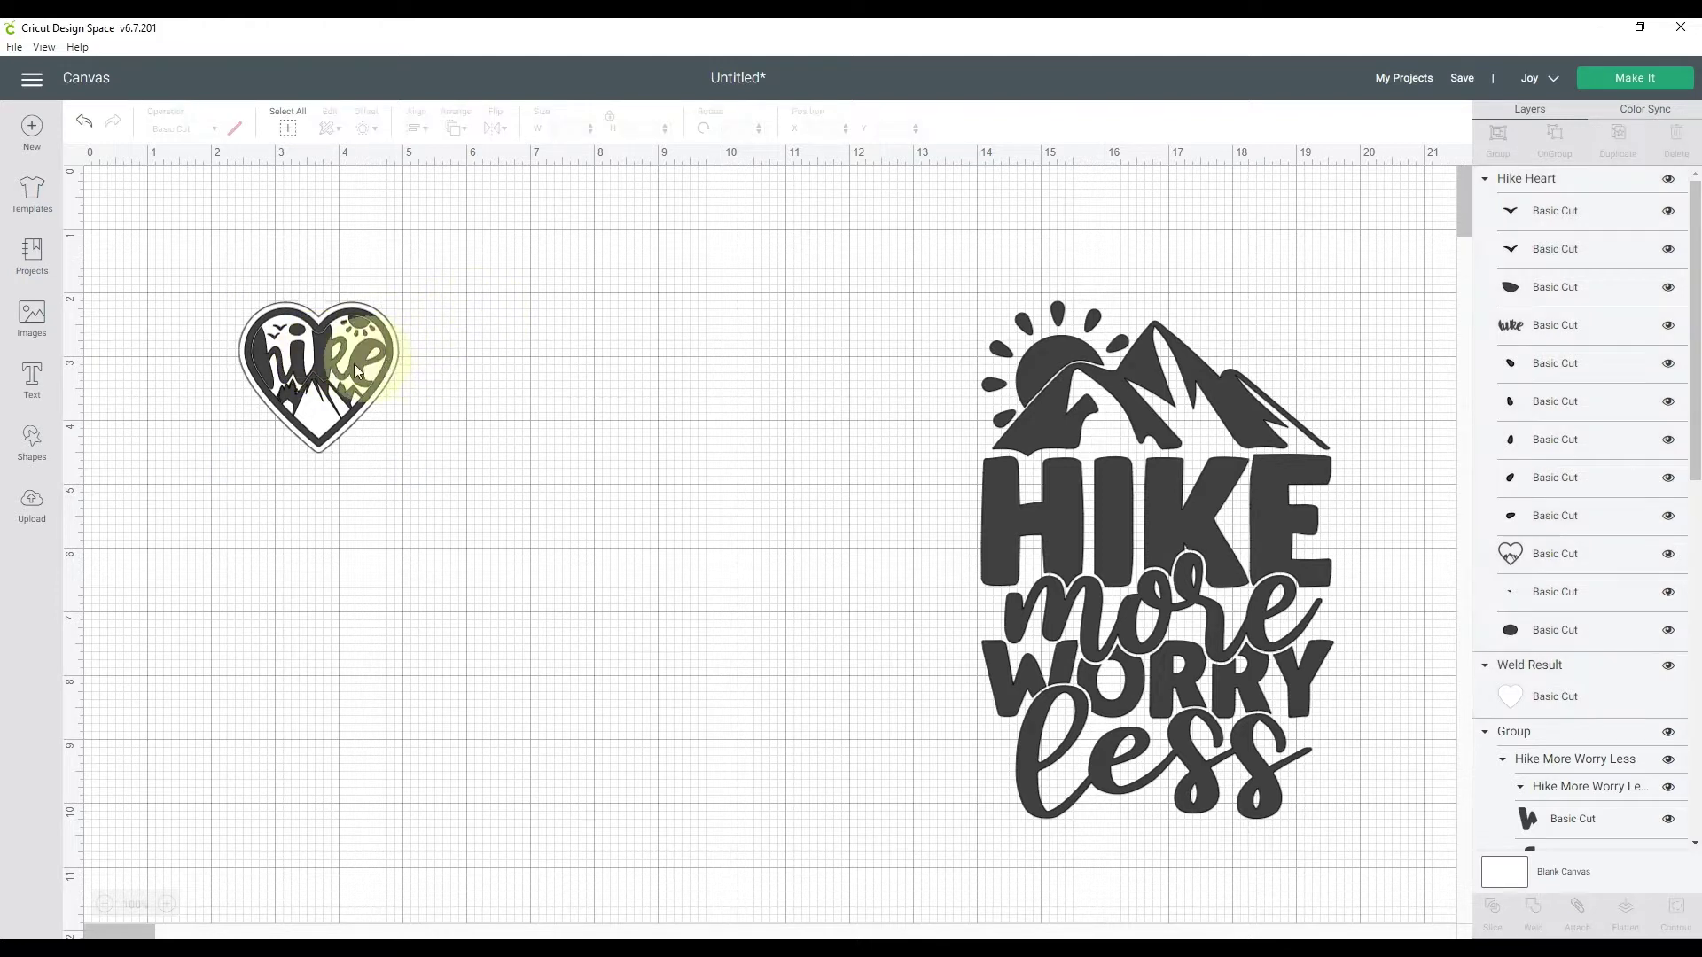
click(325, 358)
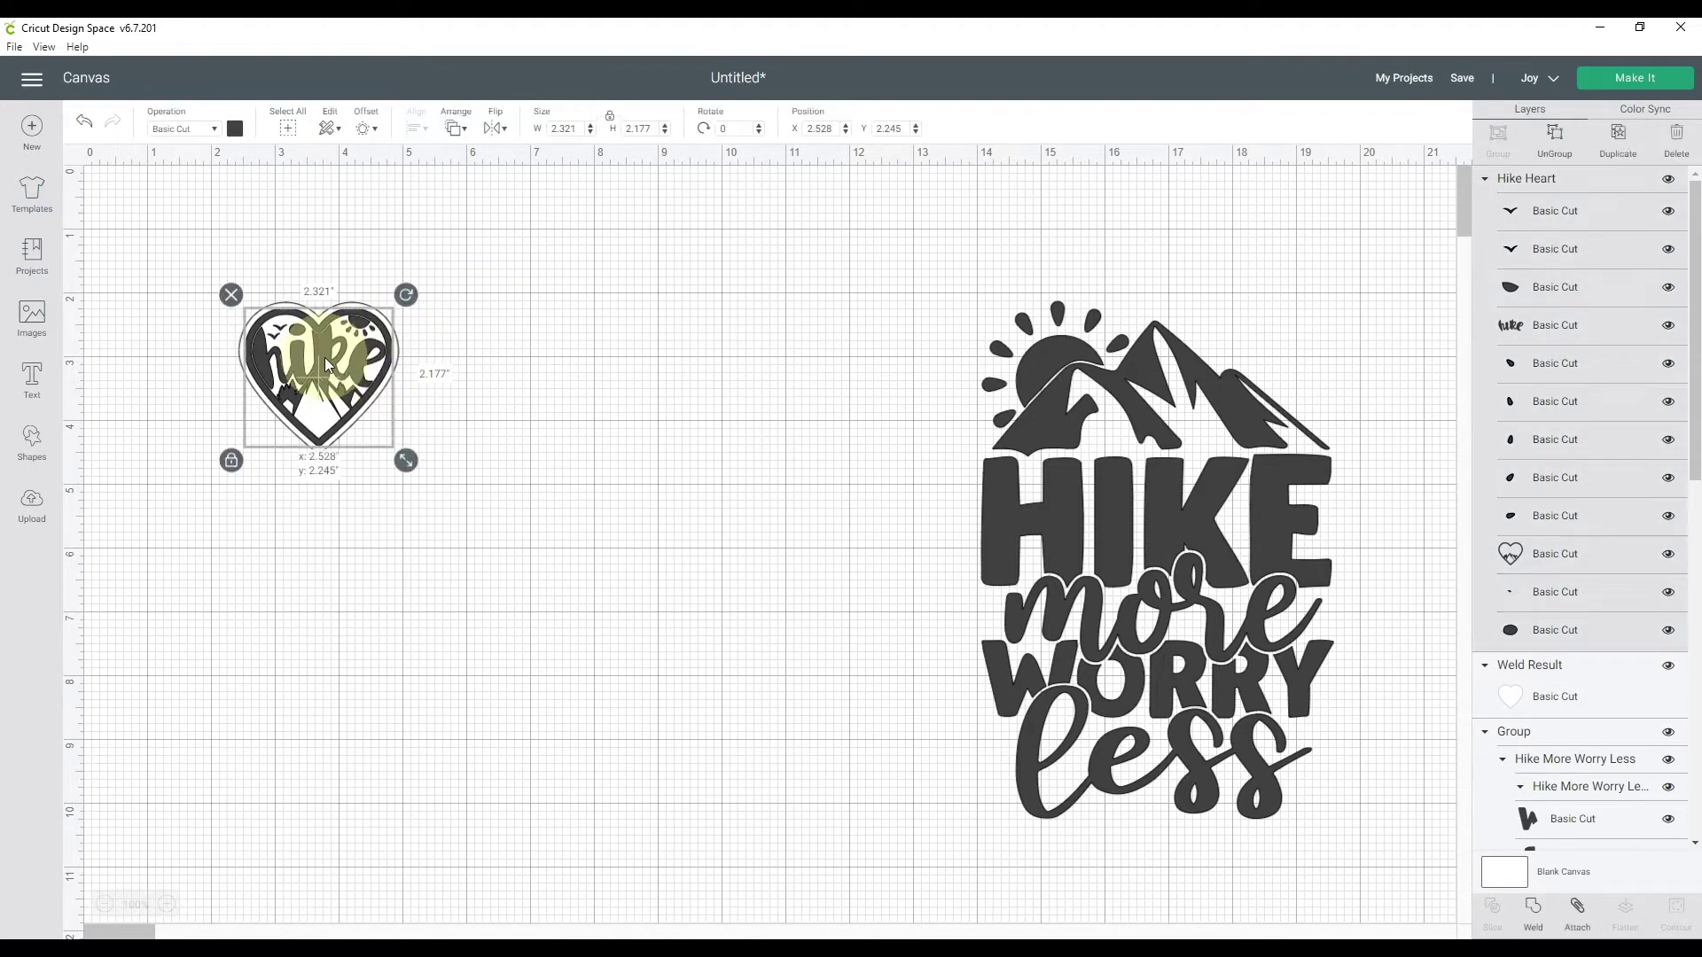
click(235, 128)
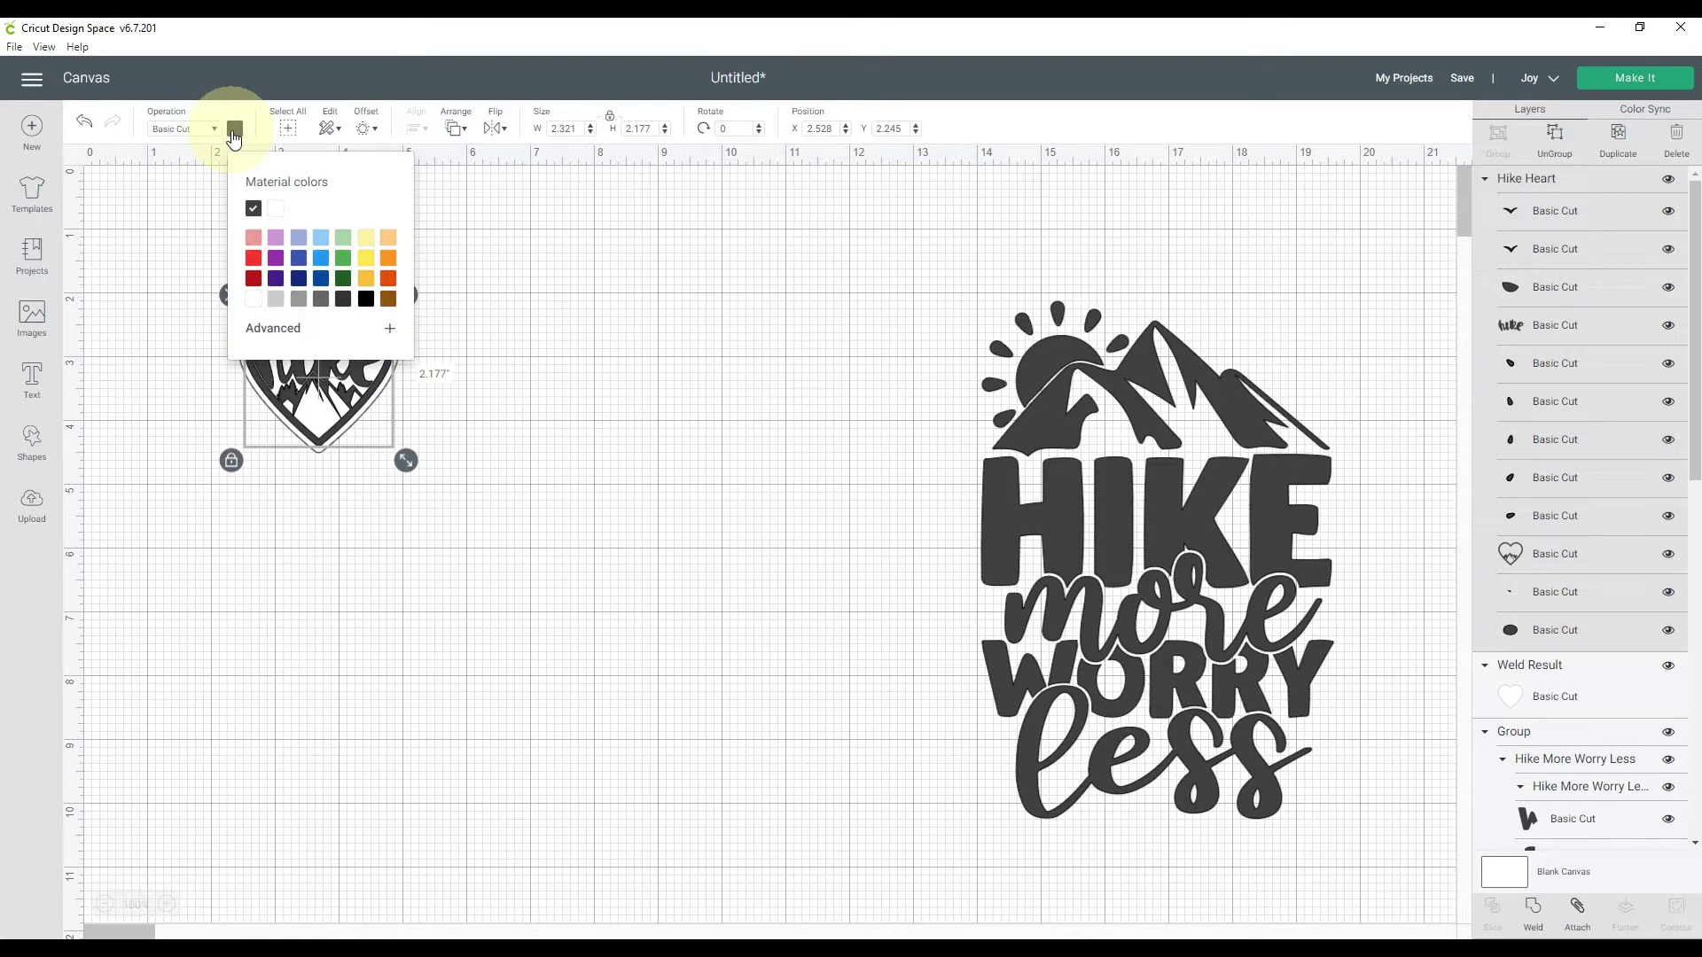
click(284, 335)
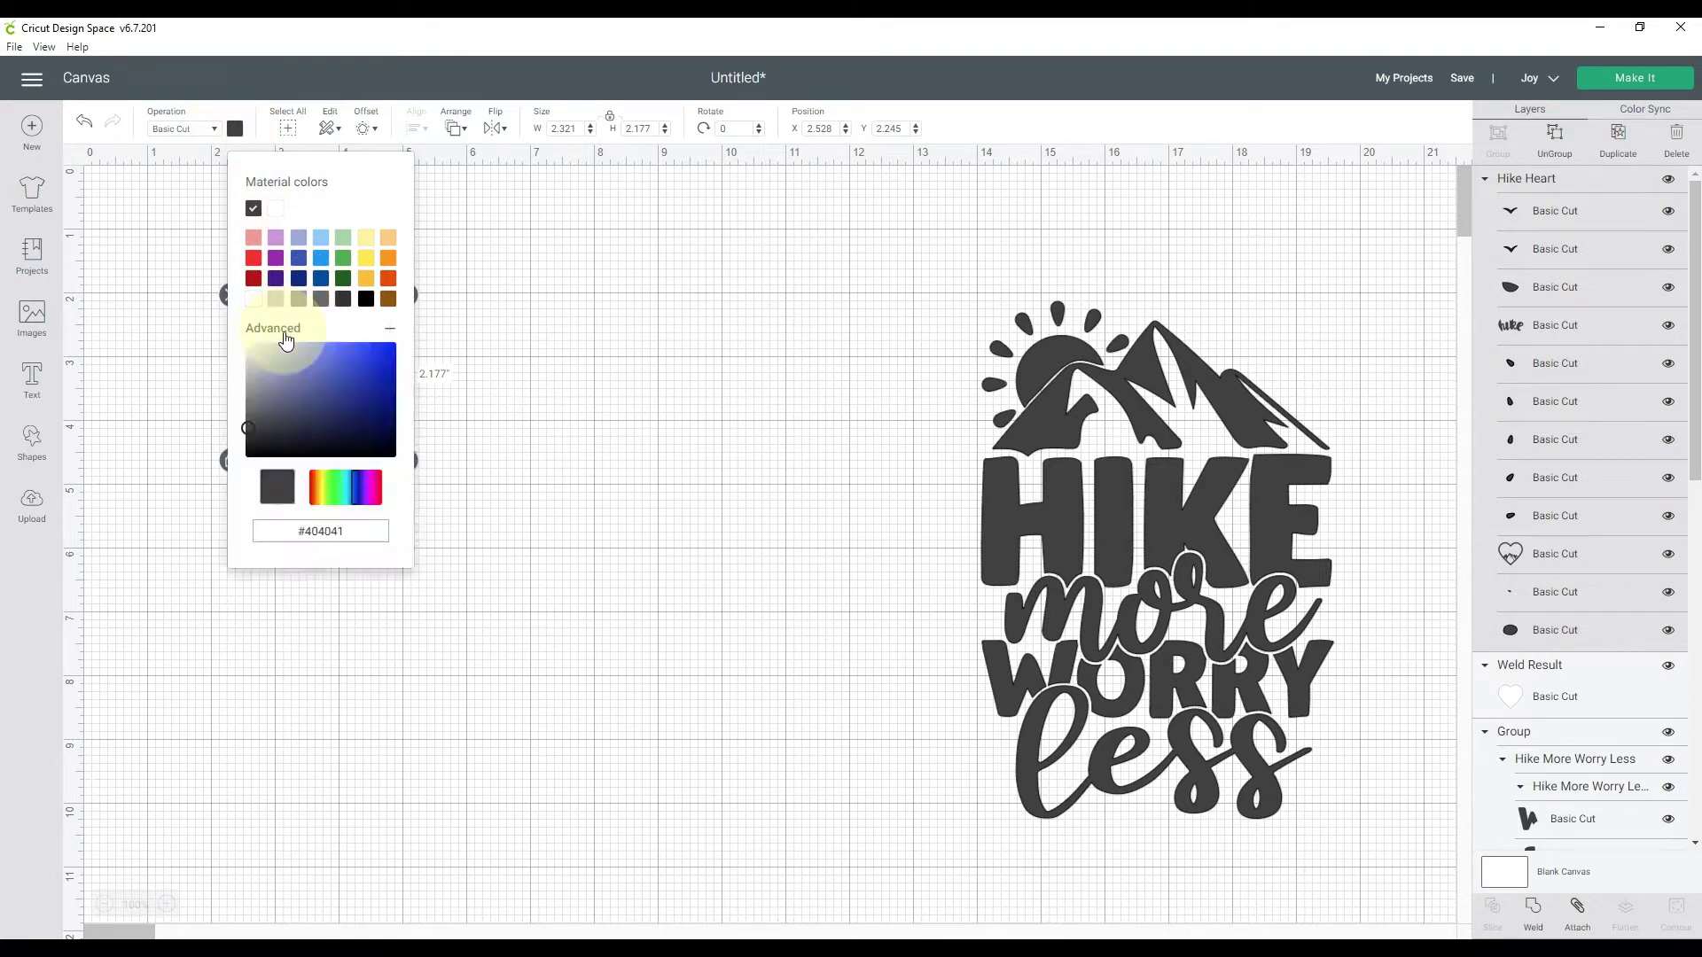
click(319, 490)
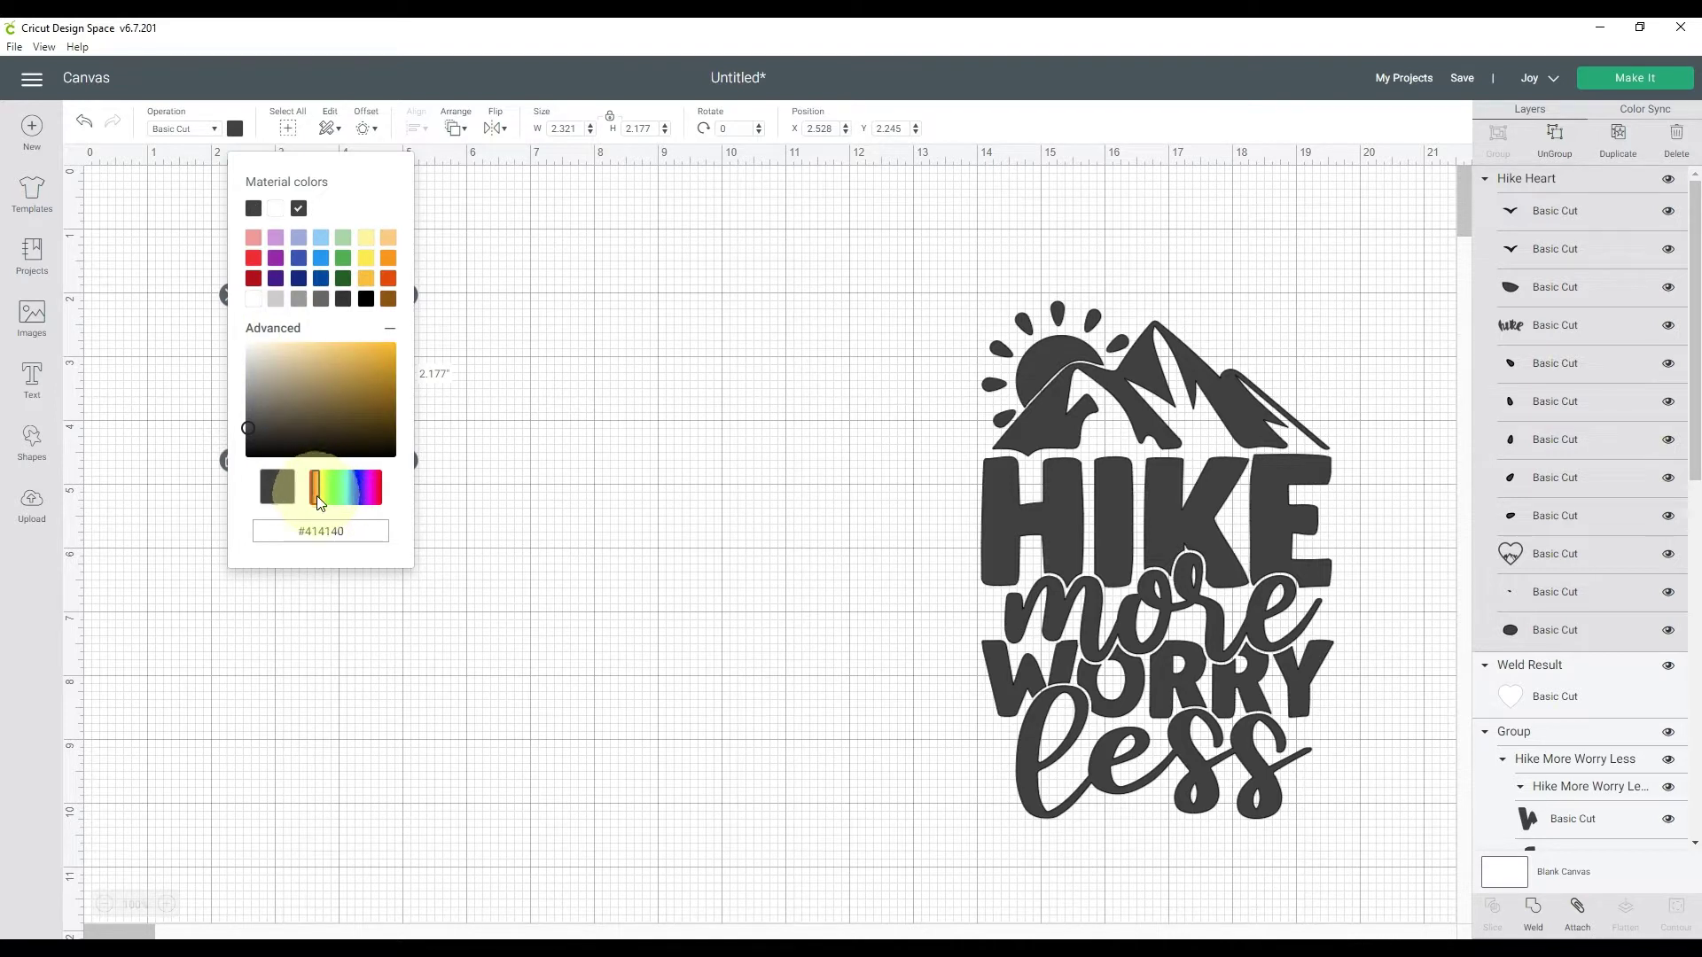
click(321, 479)
click(359, 394)
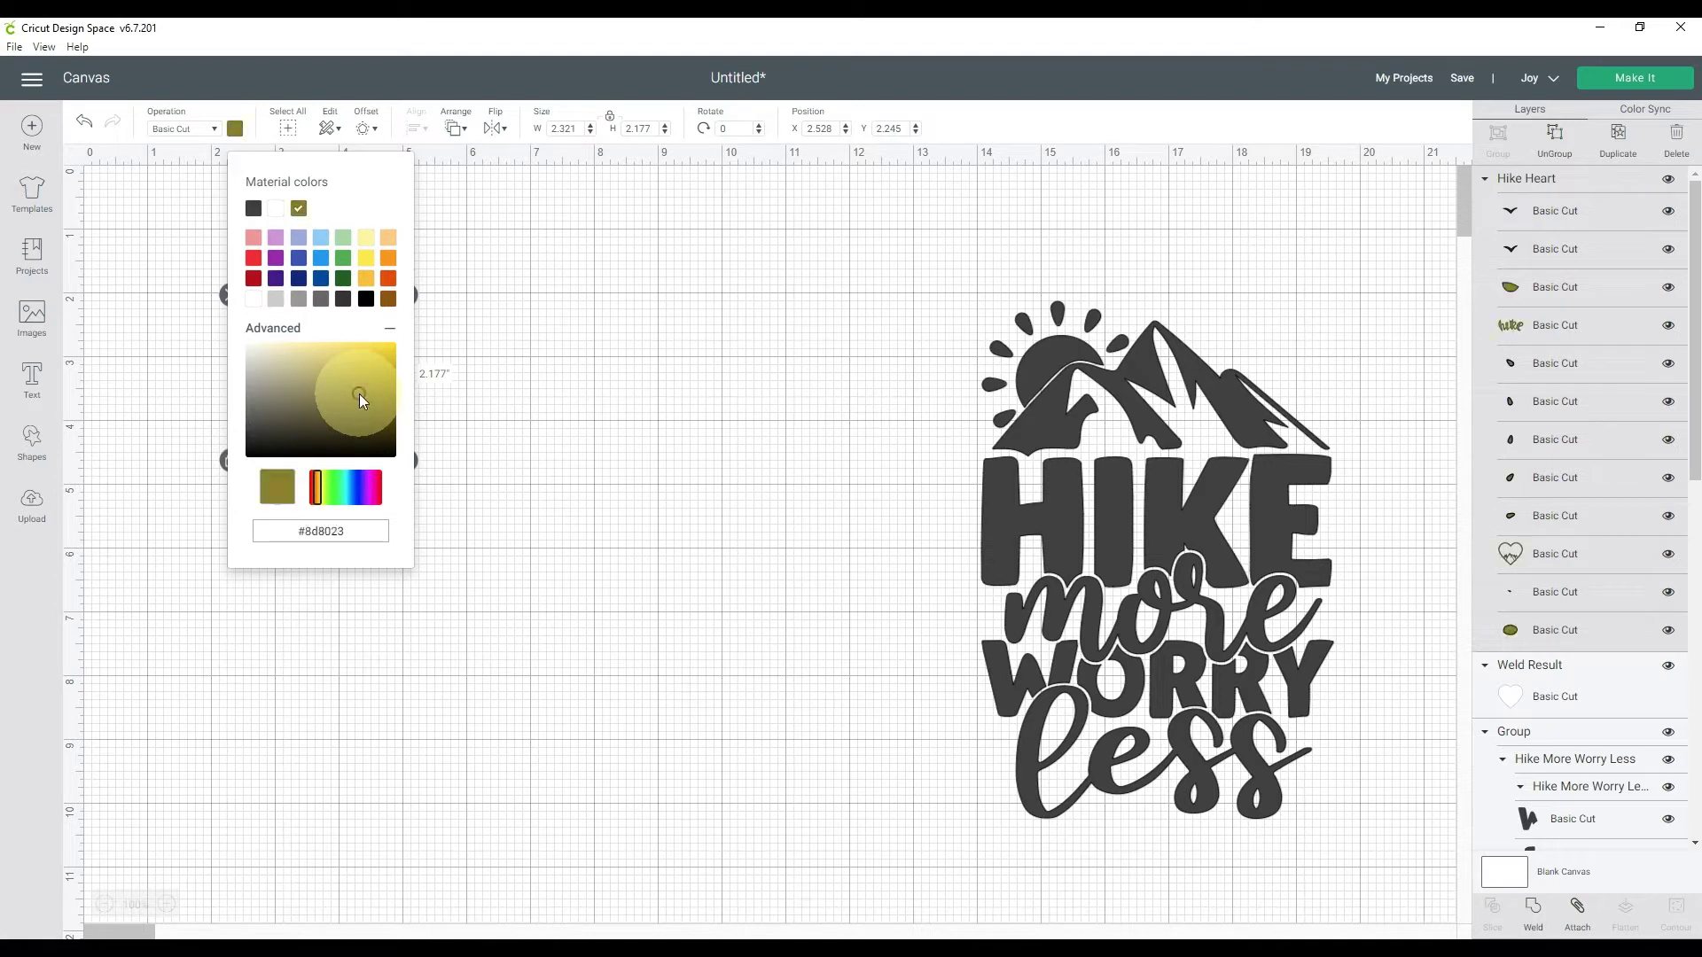
click(534, 440)
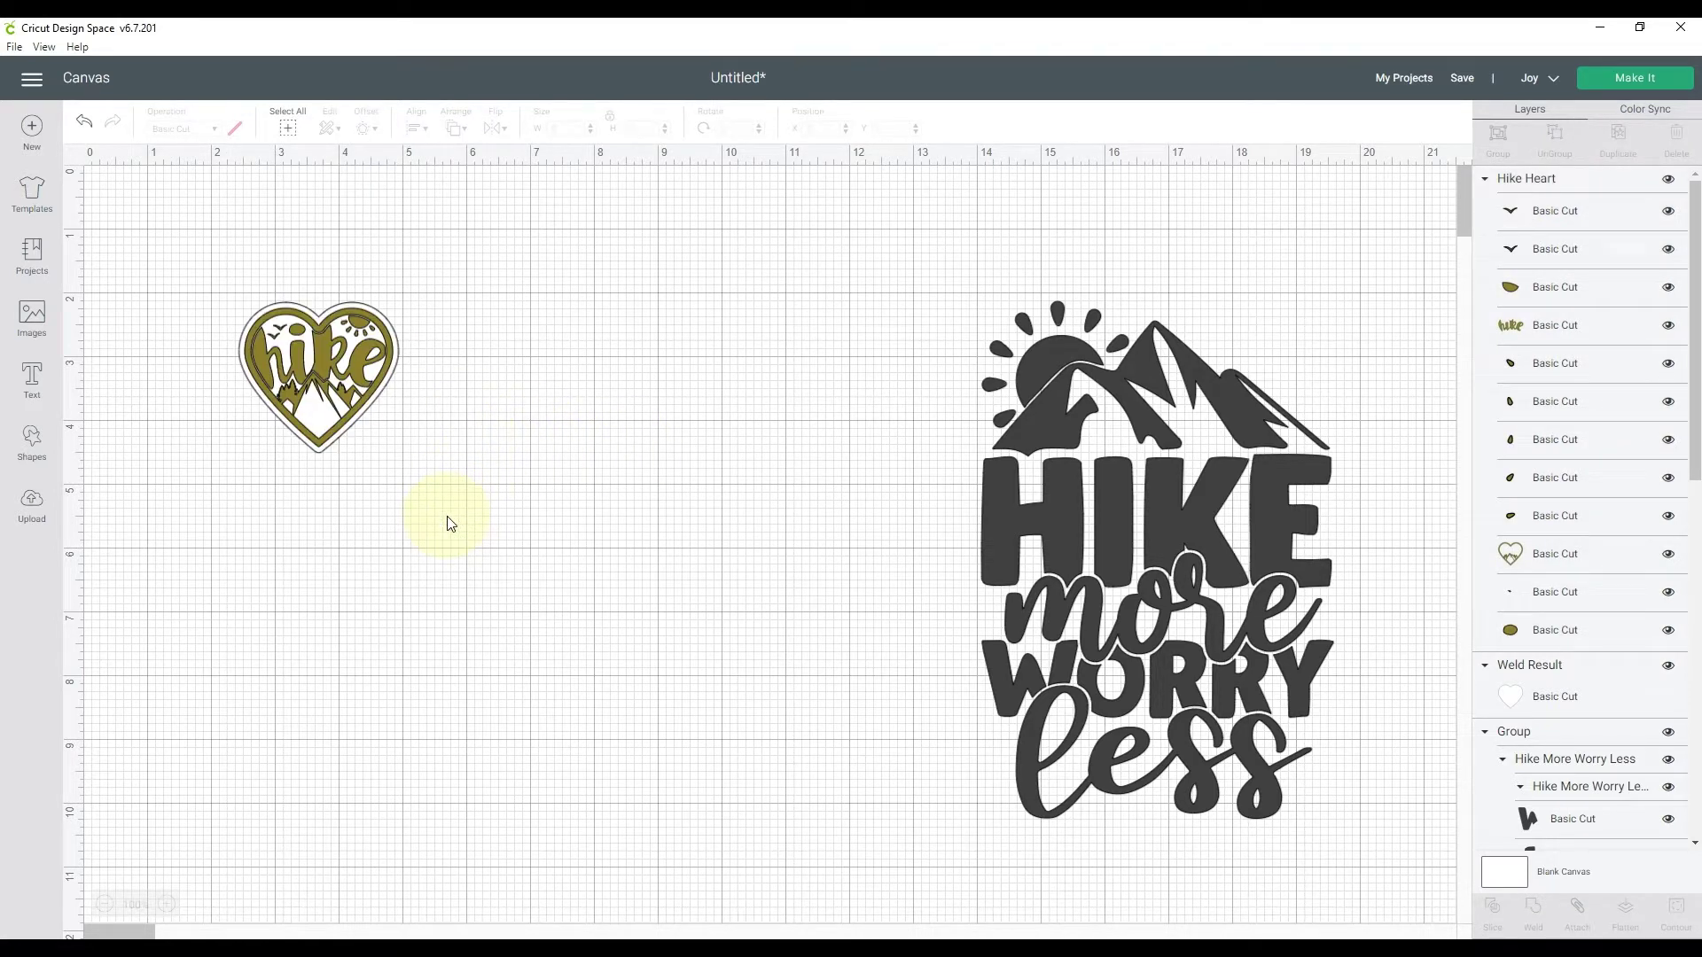
Place the white heart and gold hike heart side by side at top left, attaching the gold pieces
drag(213, 273, 483, 540)
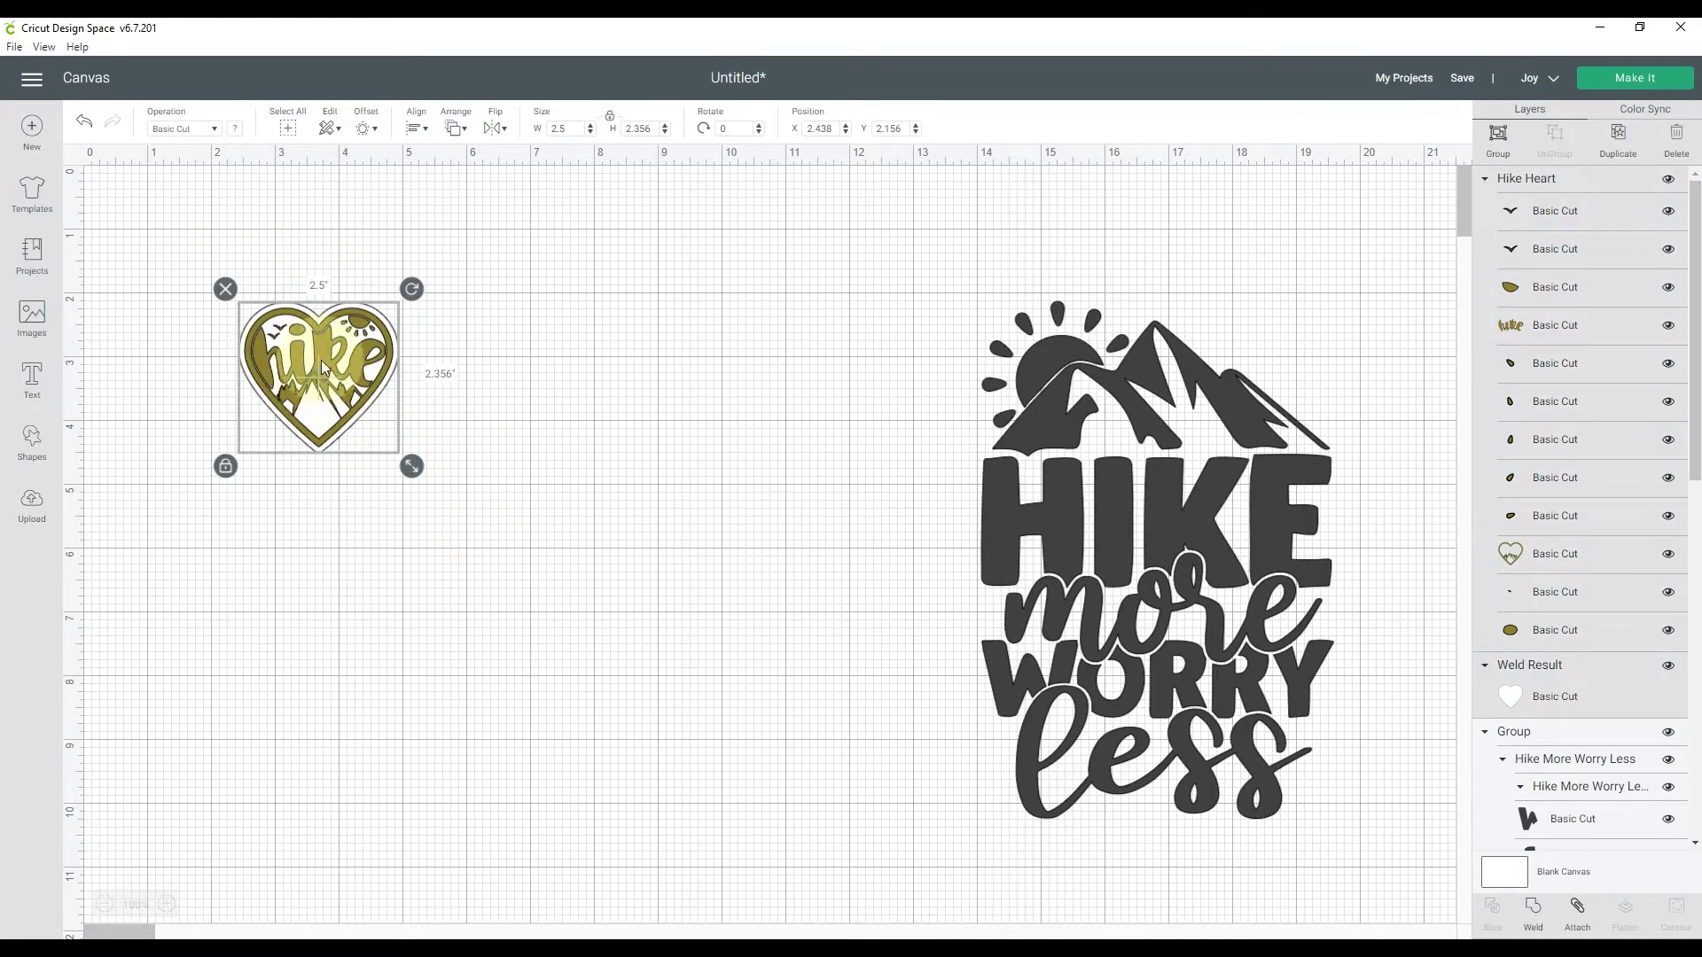
click(455, 362)
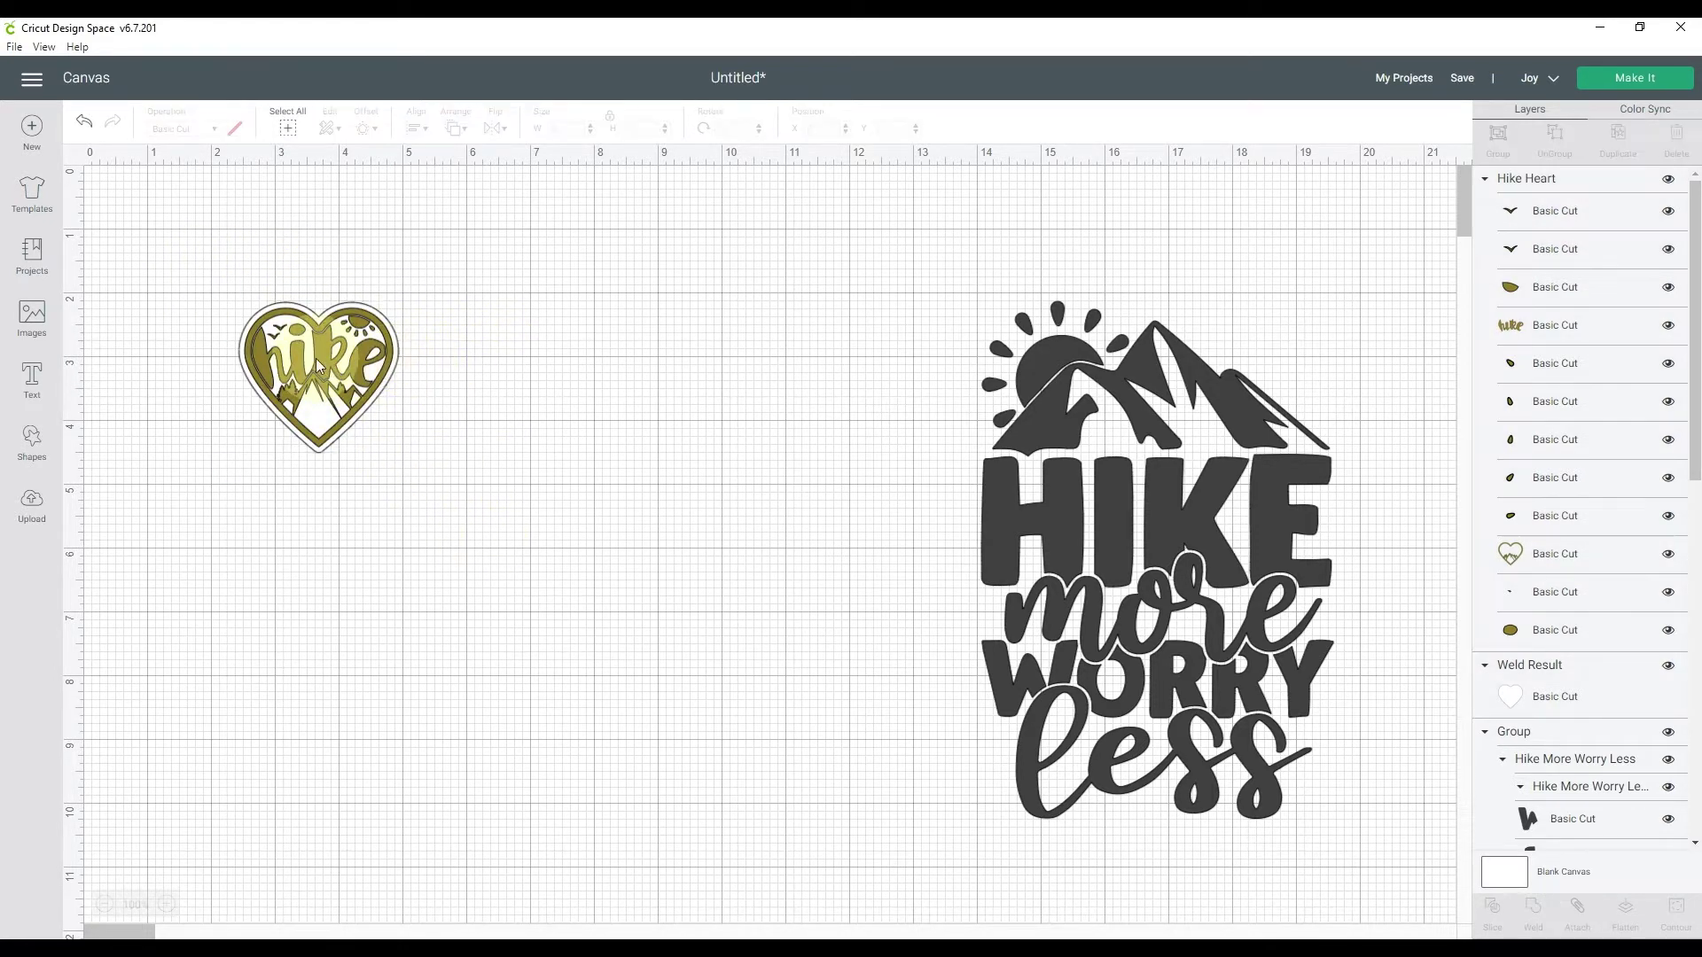
drag(318, 358, 557, 371)
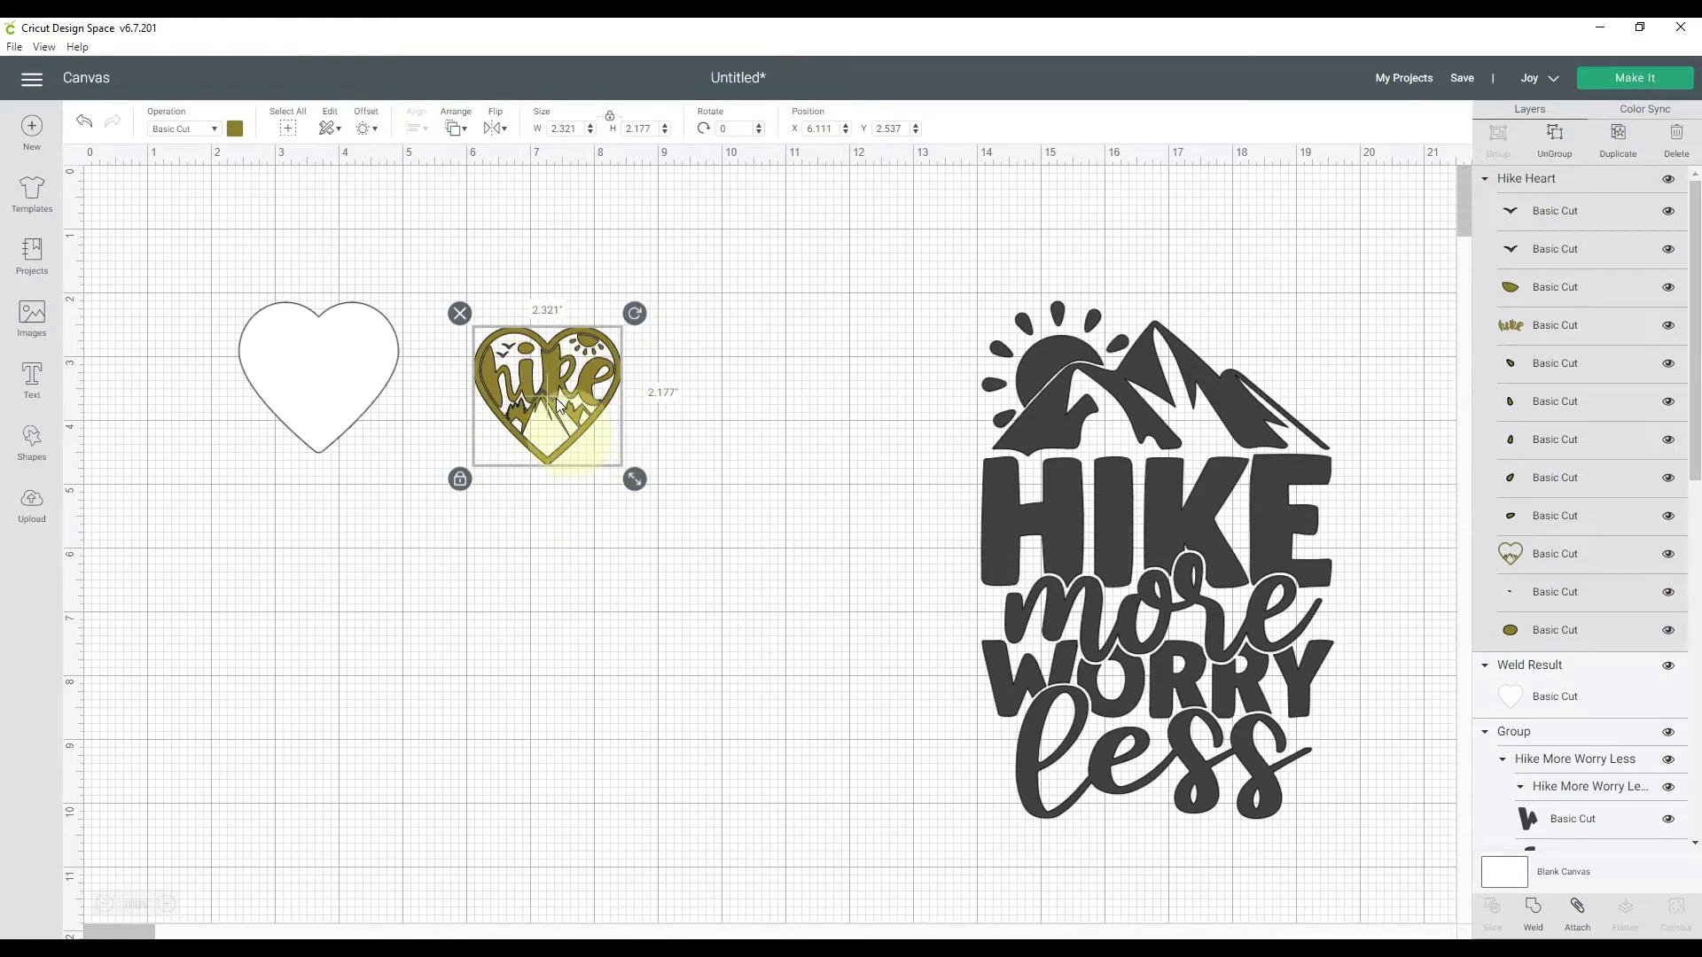
drag(326, 383, 204, 279)
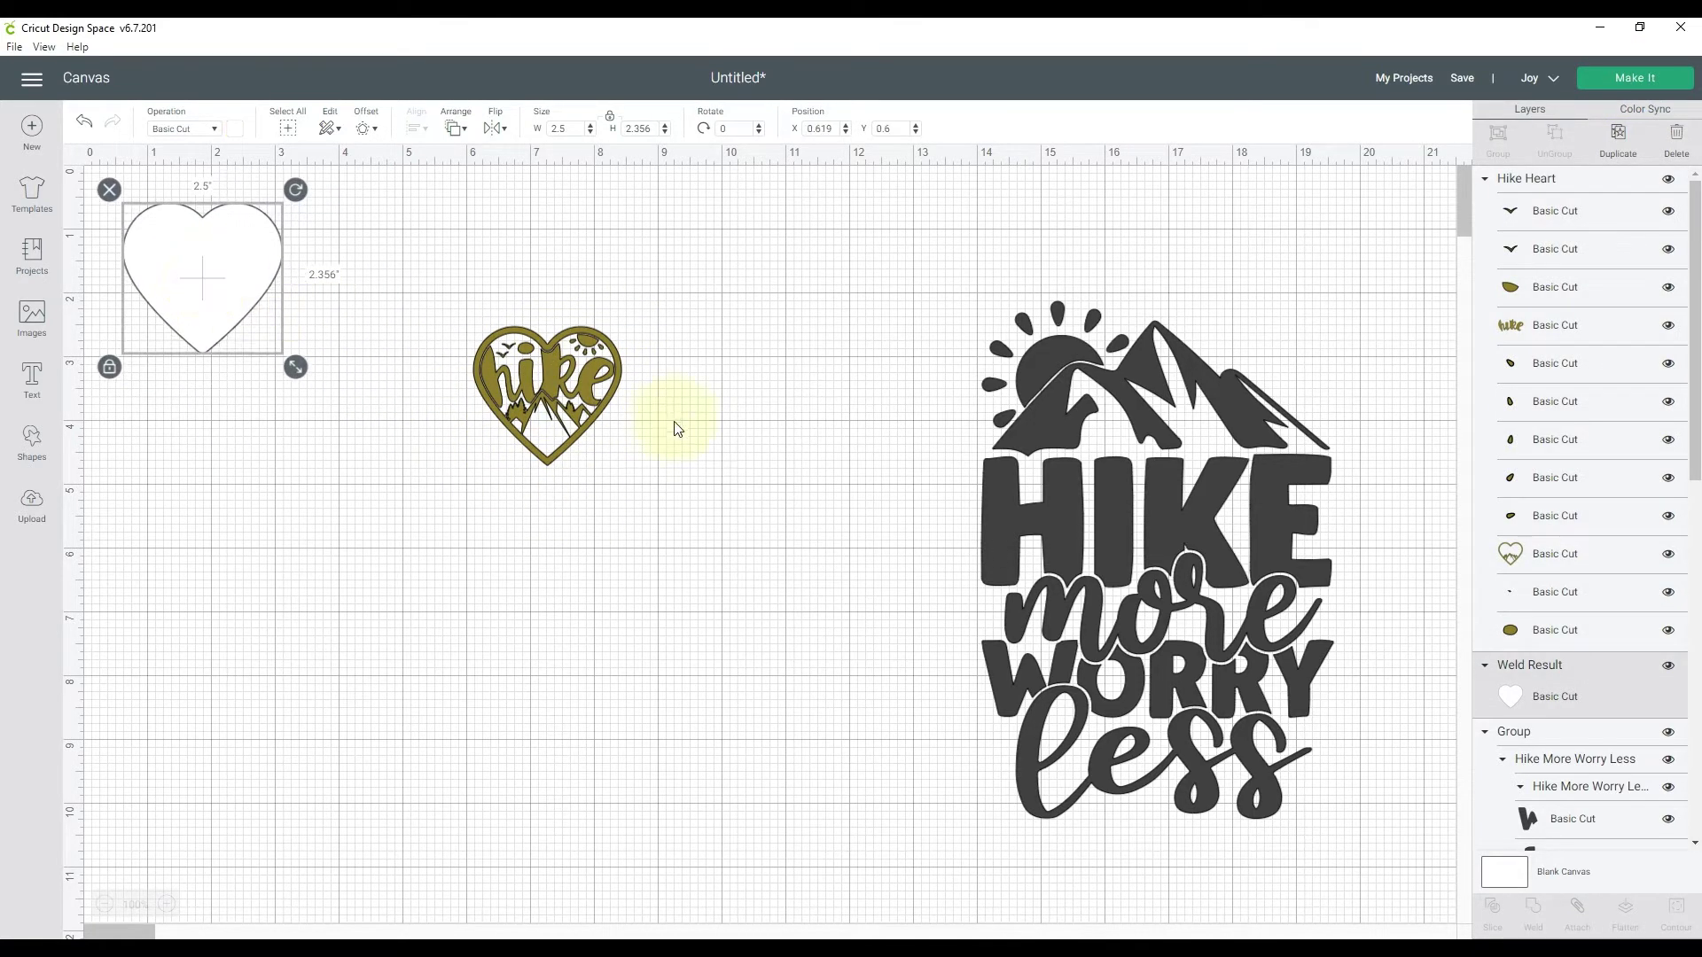
drag(552, 375, 394, 261)
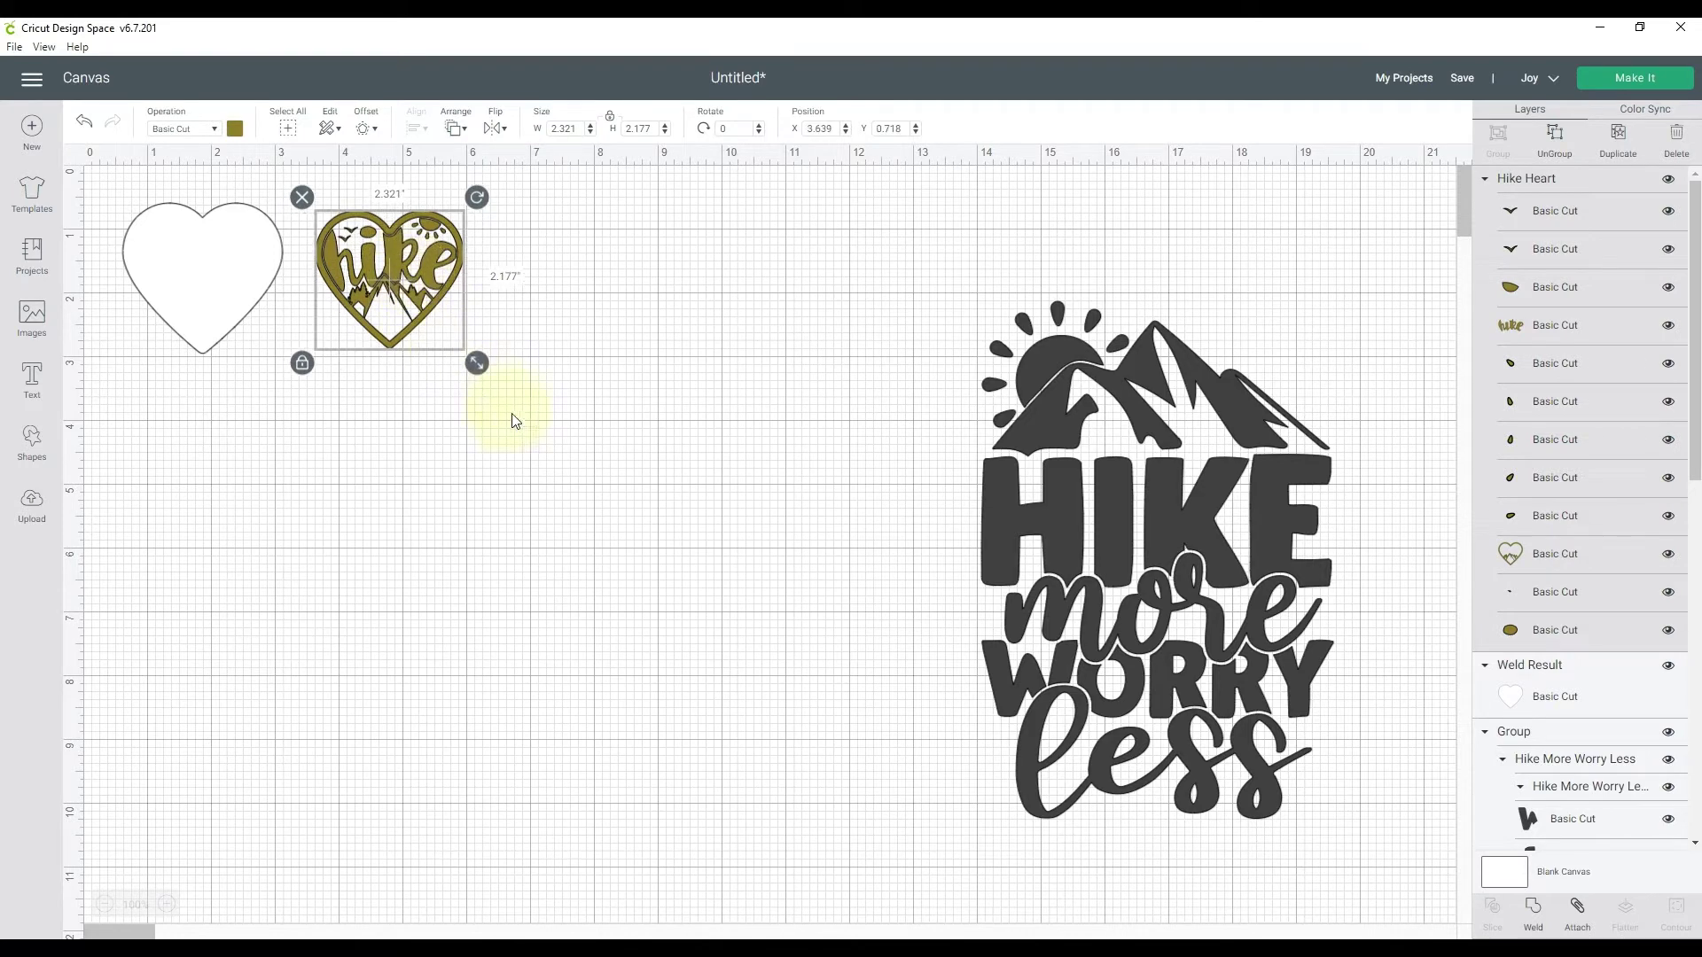
click(1583, 918)
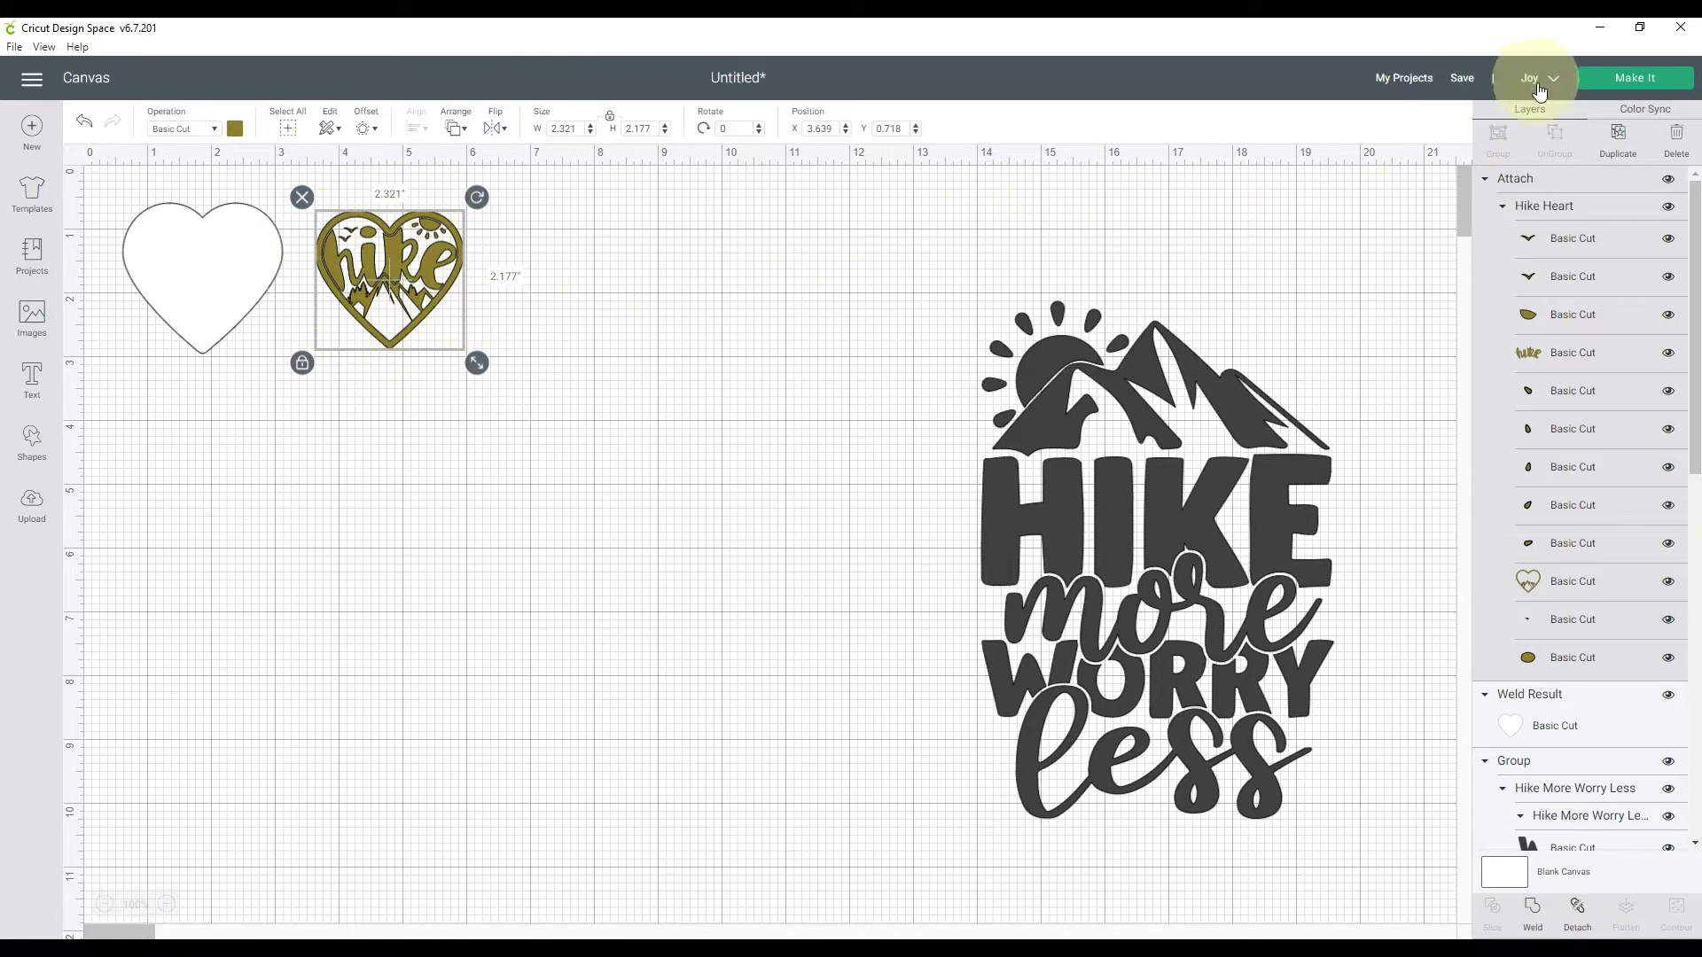
Apply a 0.25 in offset to Hike More Worry Less and move the original off it
click(552, 277)
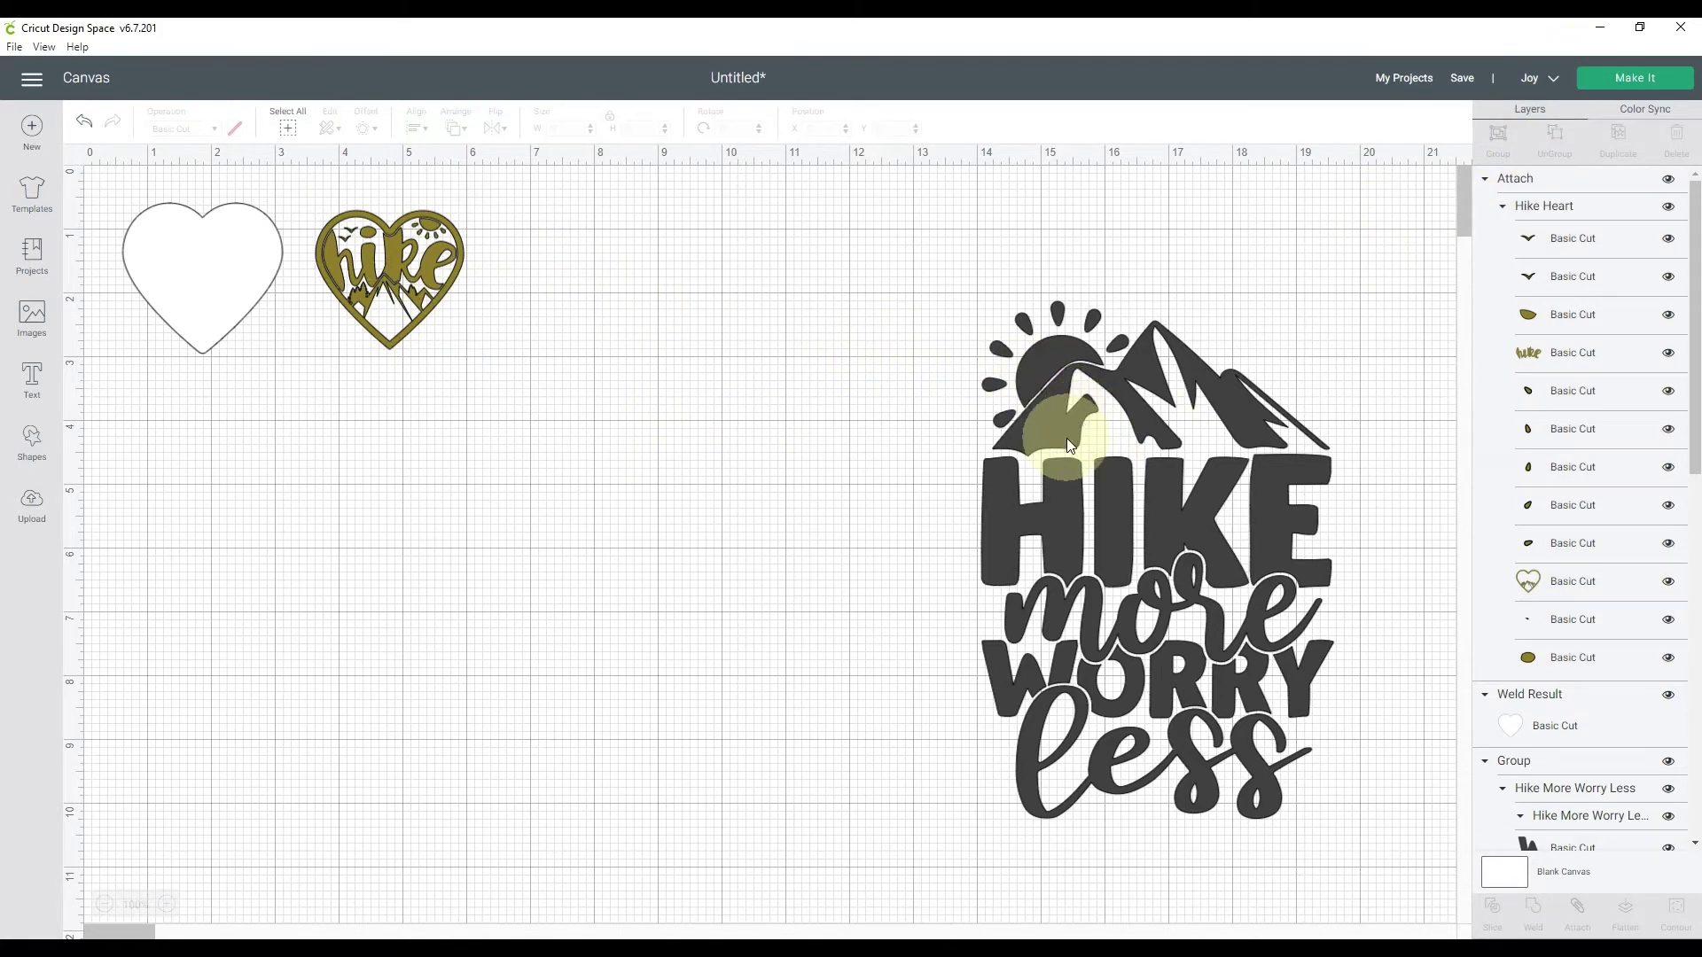
click(1036, 428)
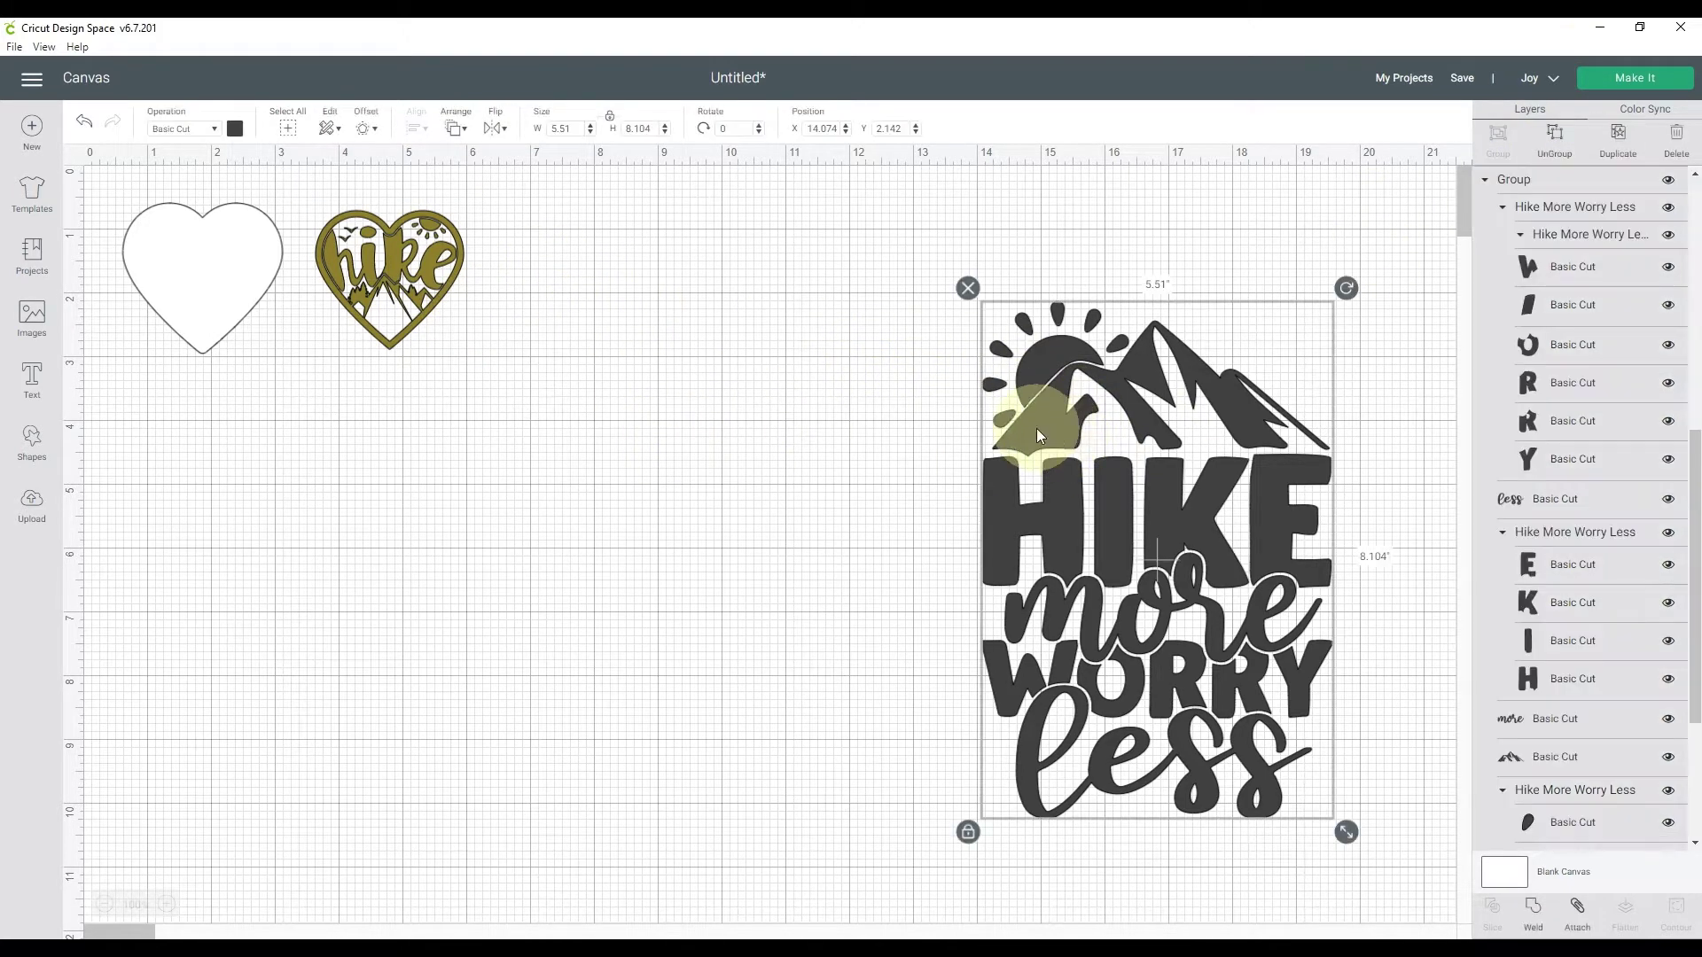
drag(1035, 428, 710, 401)
click(366, 128)
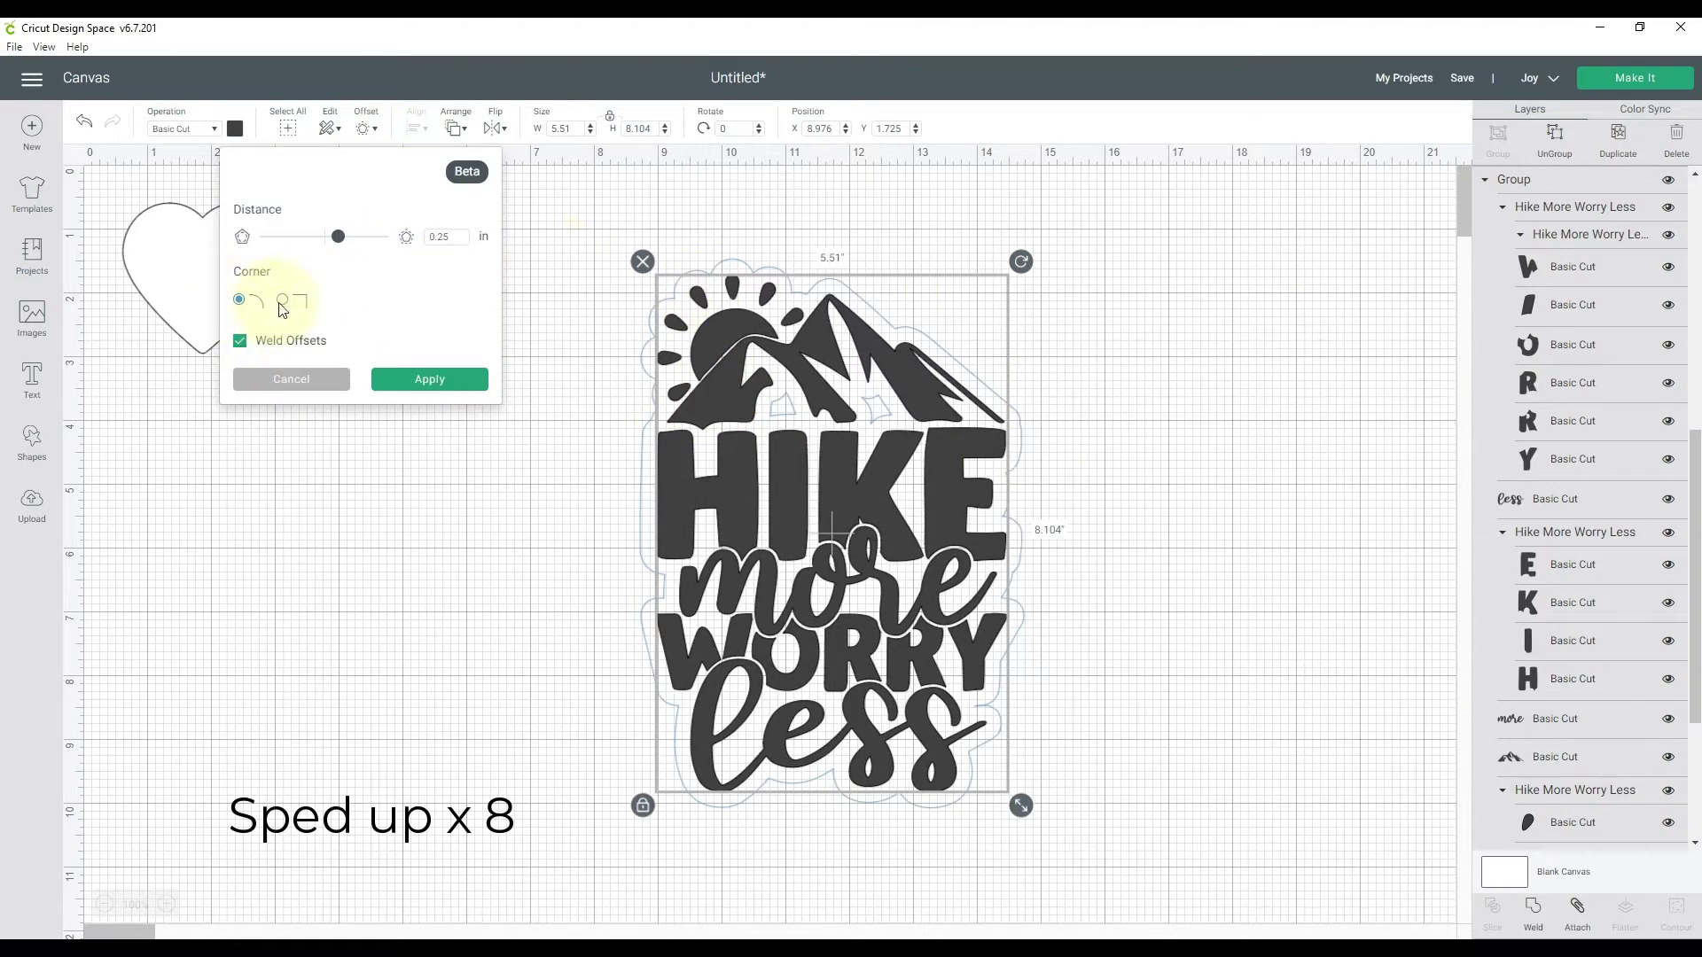
click(430, 379)
drag(668, 489, 1105, 467)
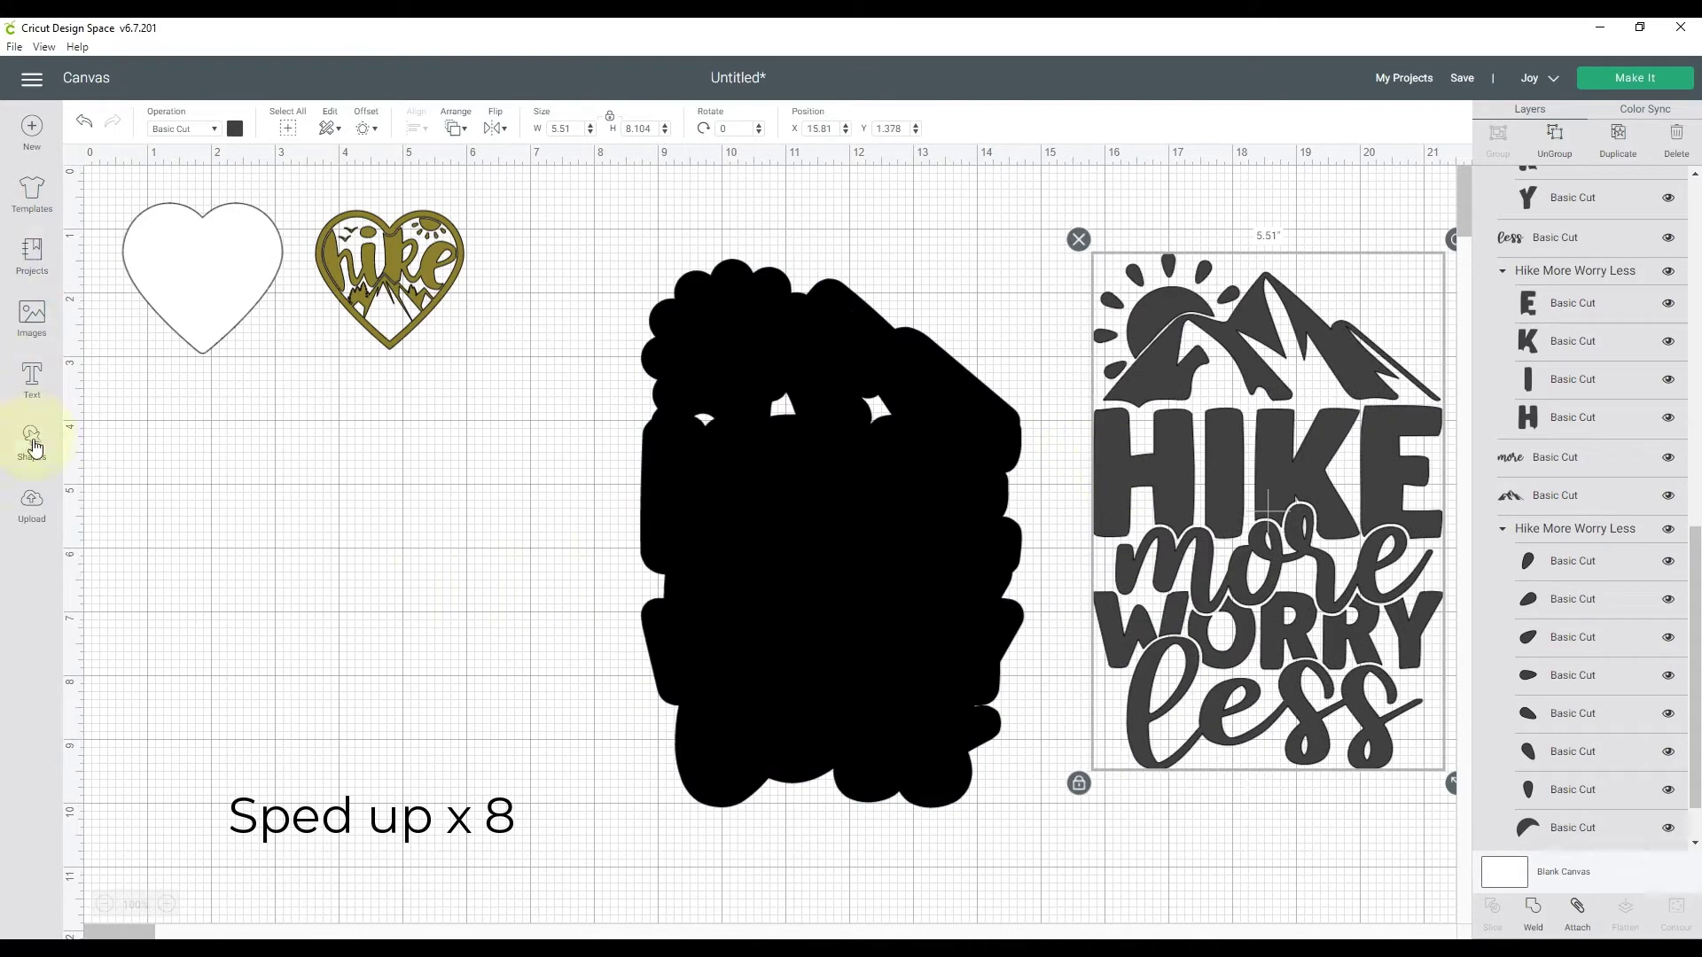
Weld a square of about 3.458 × 3.083 in into the offset shape
click(31, 439)
click(103, 317)
drag(372, 444, 827, 474)
drag(902, 564, 921, 564)
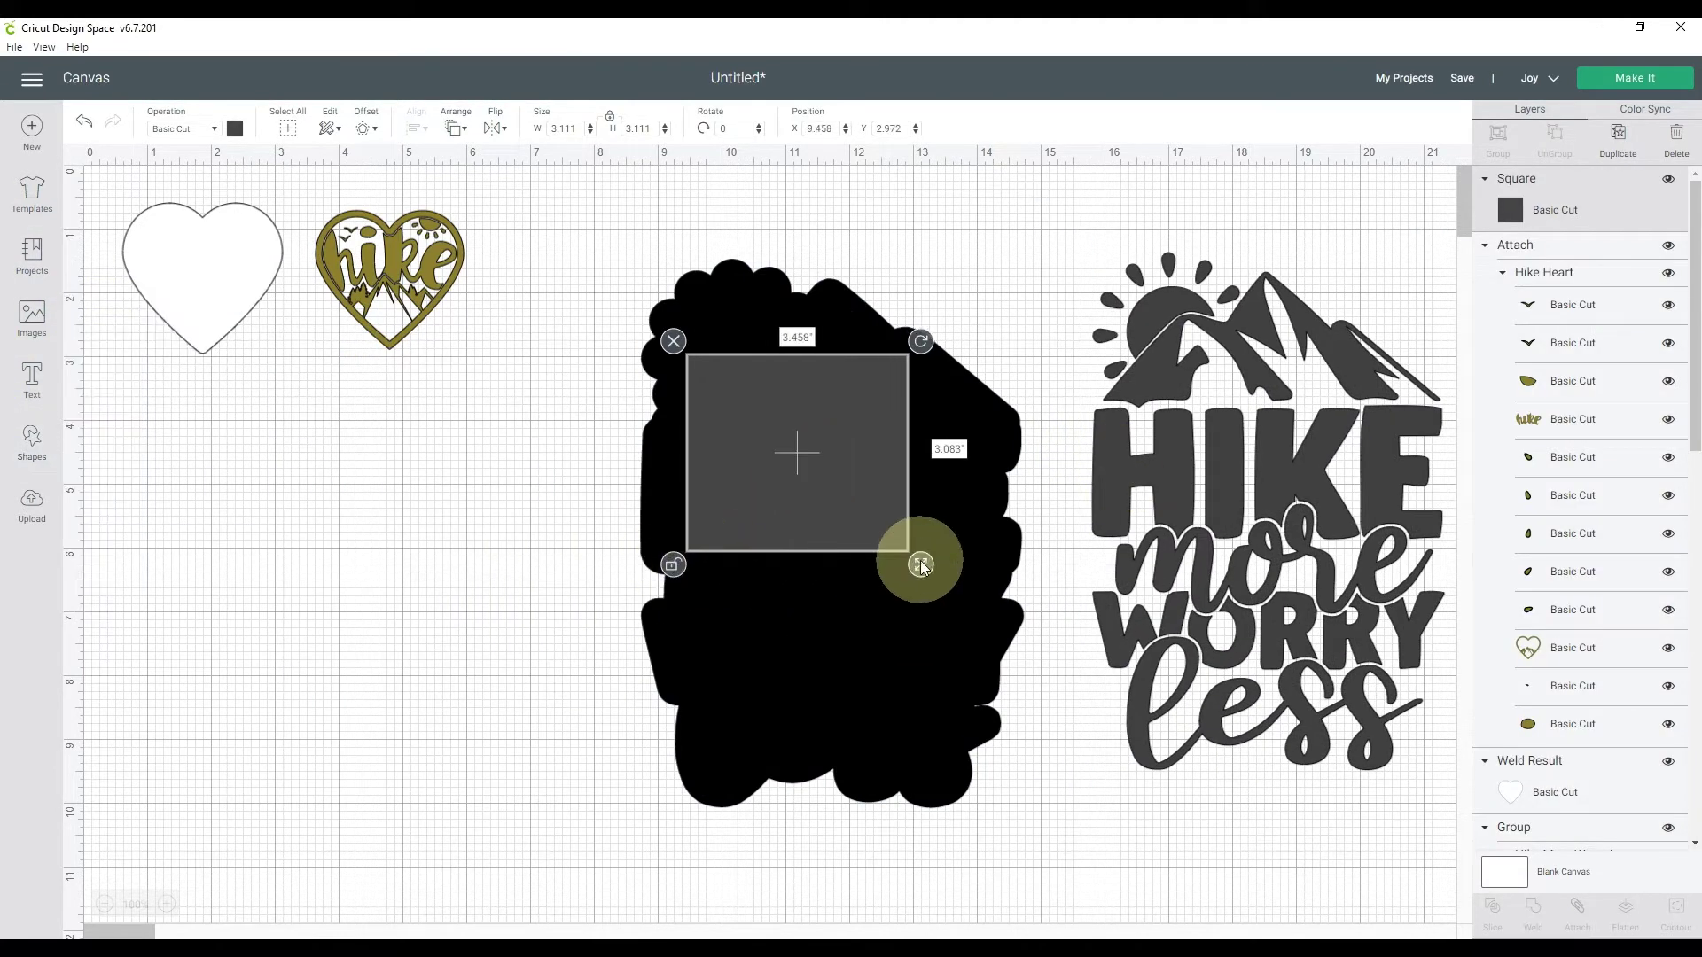
shift+click(805, 716)
click(1533, 914)
click(1115, 823)
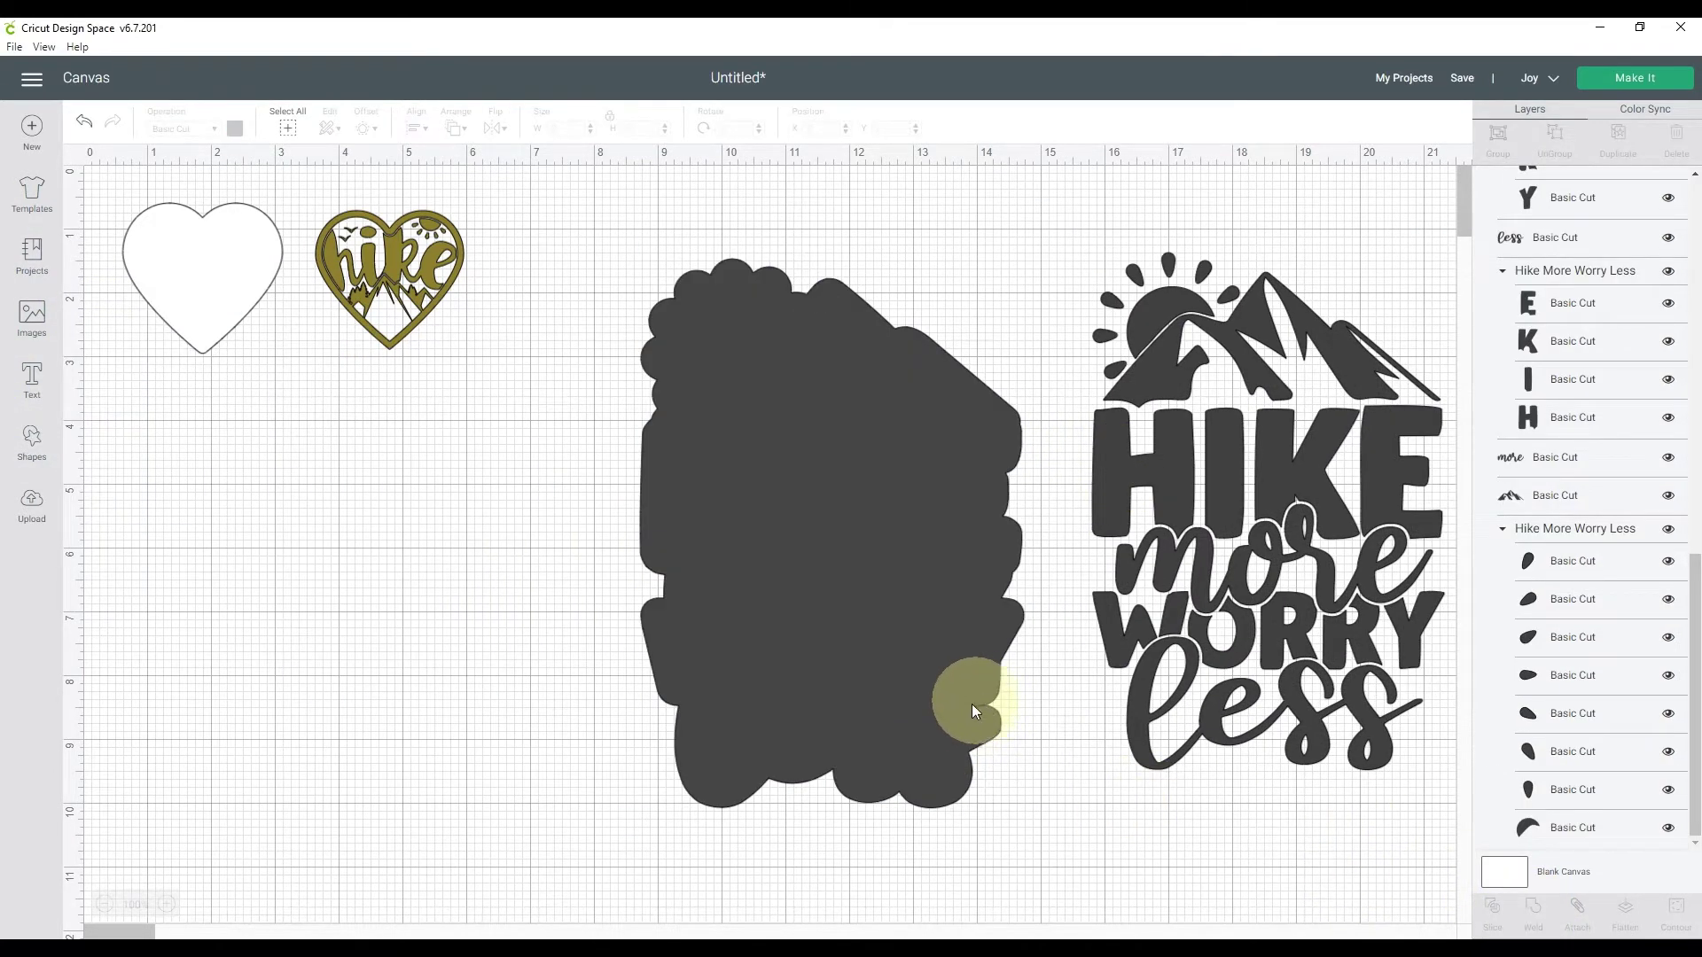
Weld a small 1.097 in square into the grey backing to fill its gap
click(32, 439)
click(102, 317)
drag(597, 749, 470, 623)
drag(423, 574, 943, 700)
shift+click(806, 530)
click(1533, 913)
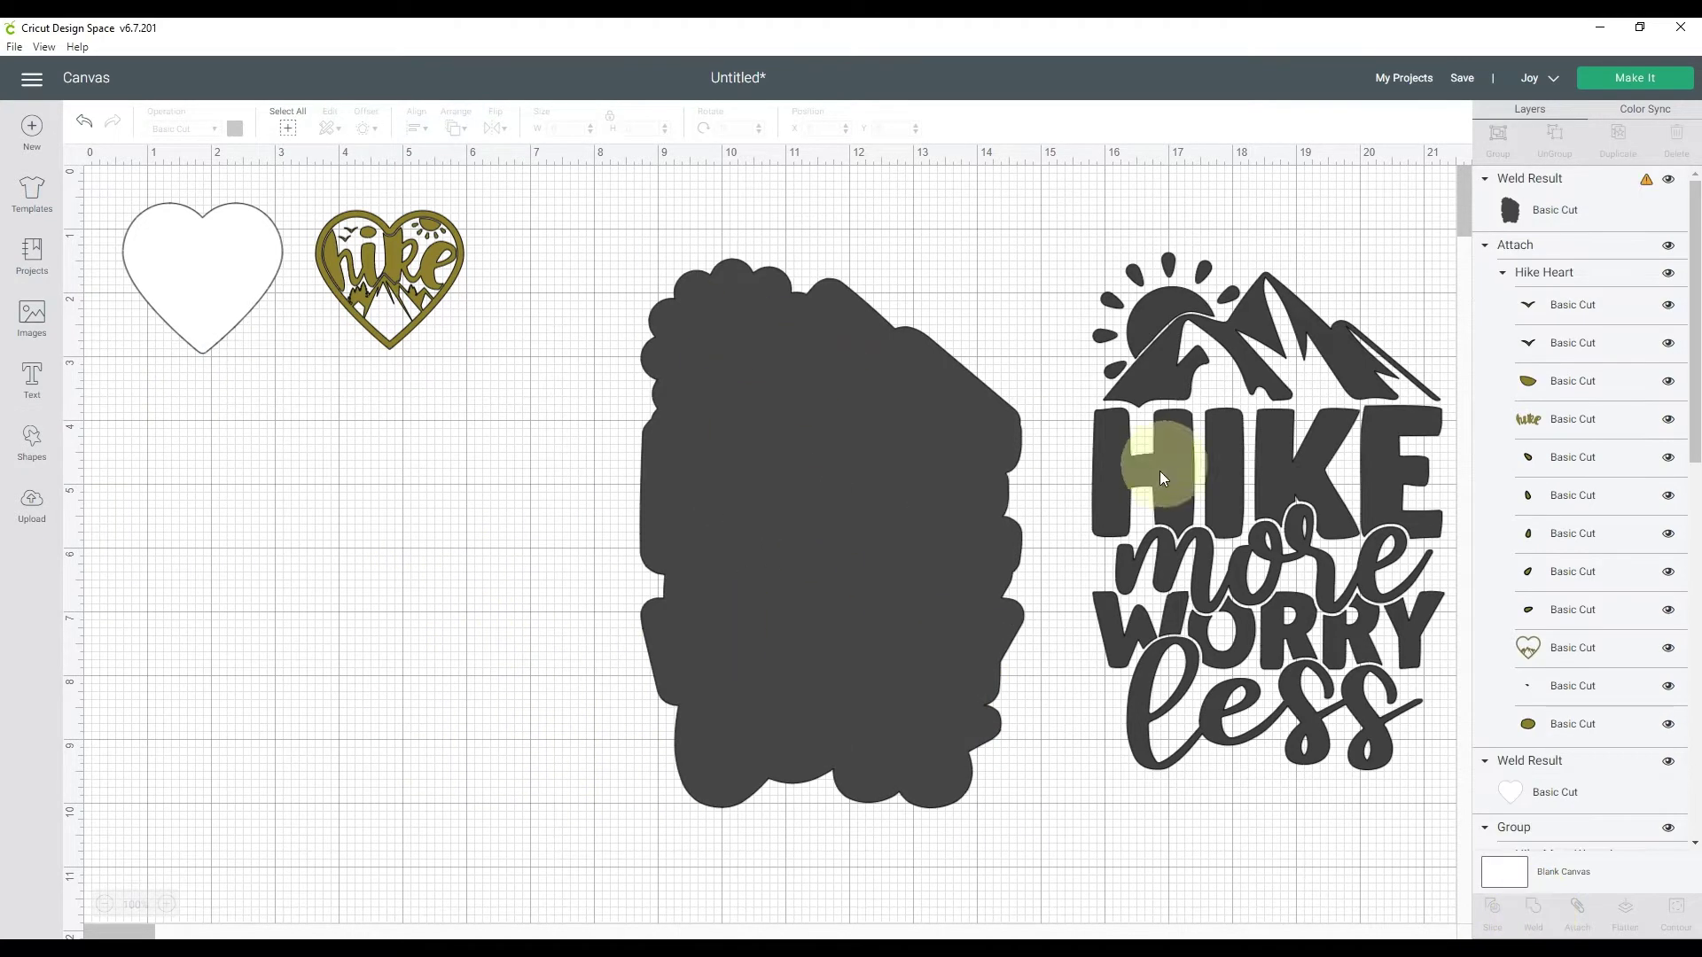
Colour the backing olive and centre the text design in front of it
click(847, 504)
click(235, 129)
click(298, 208)
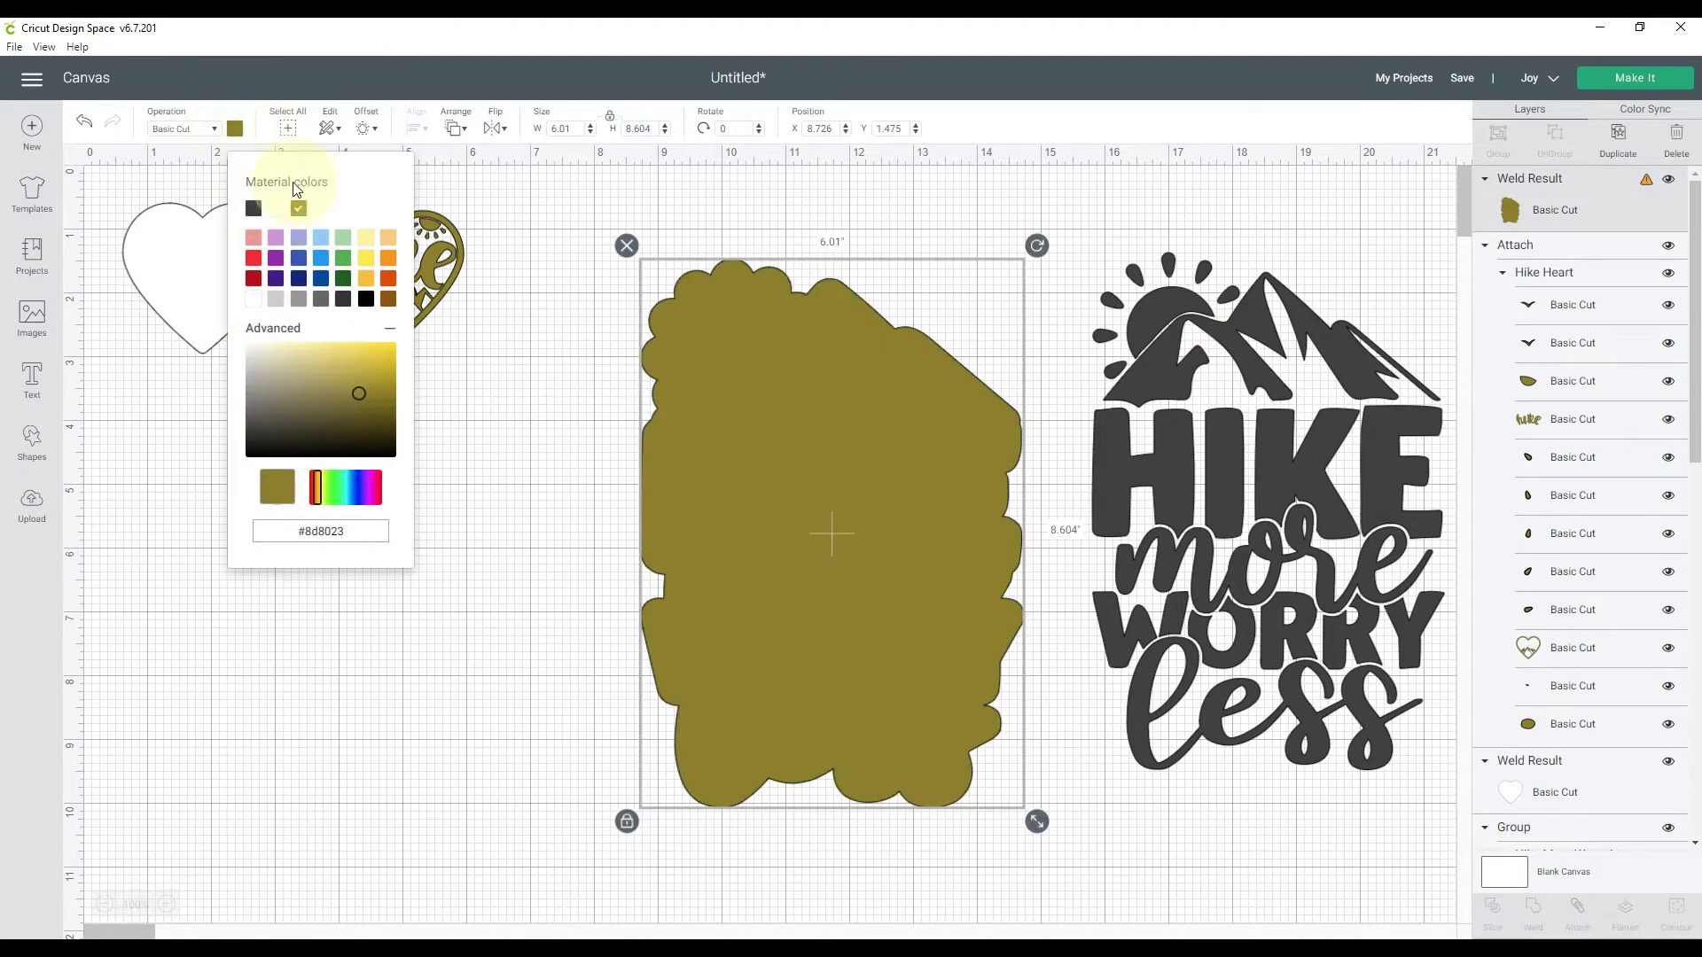
drag(1177, 468, 842, 457)
click(456, 128)
click(492, 220)
click(567, 243)
Turn the letters white and centre the text on the olive backing
click(833, 497)
click(235, 129)
click(258, 198)
click(396, 124)
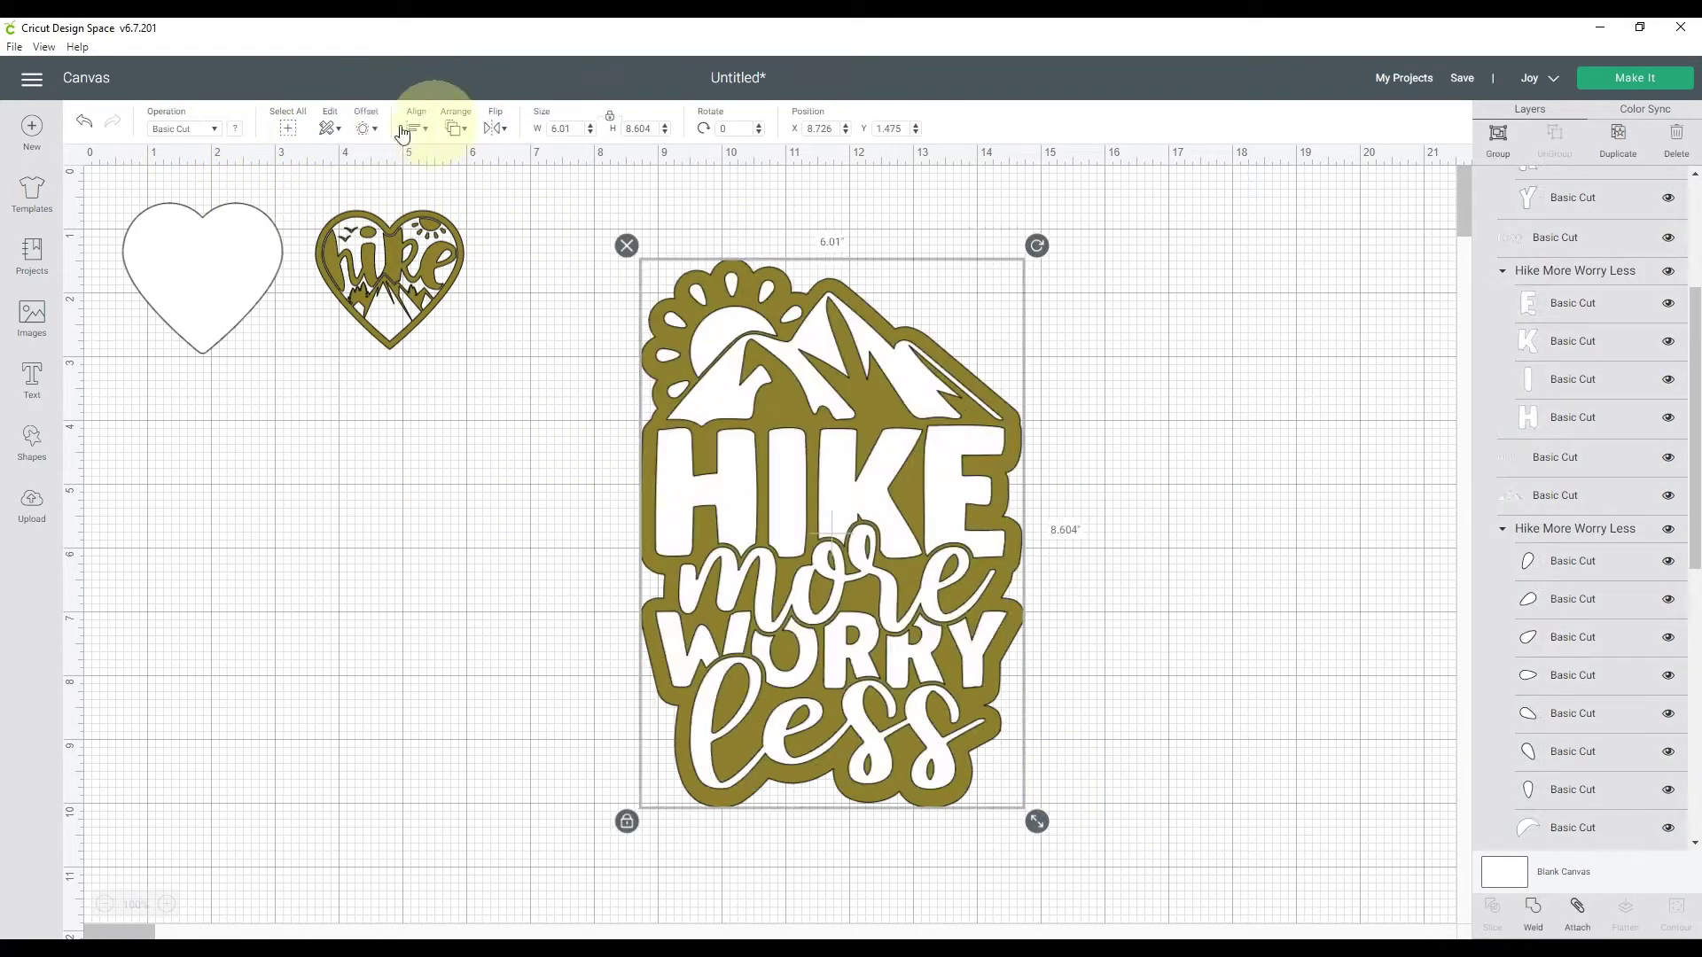
click(415, 129)
click(464, 322)
Resize the Hike More Worry Less design to 2.5 in wide
click(546, 130)
text(2.5)
key(Return)
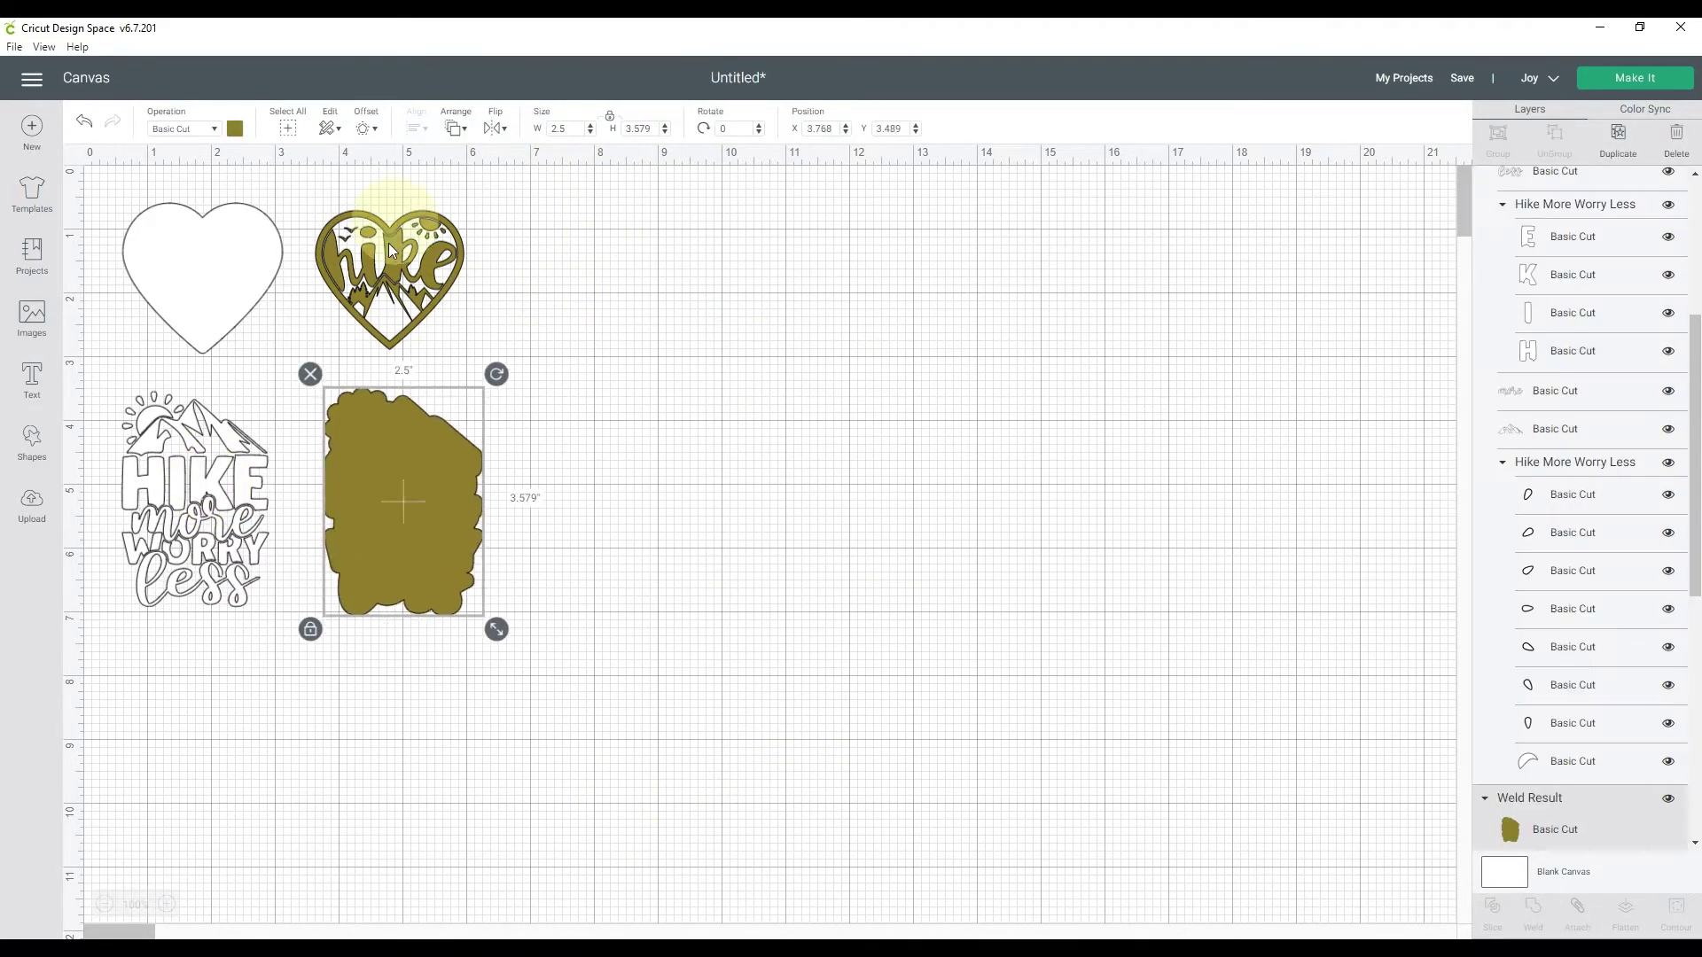
click(184, 442)
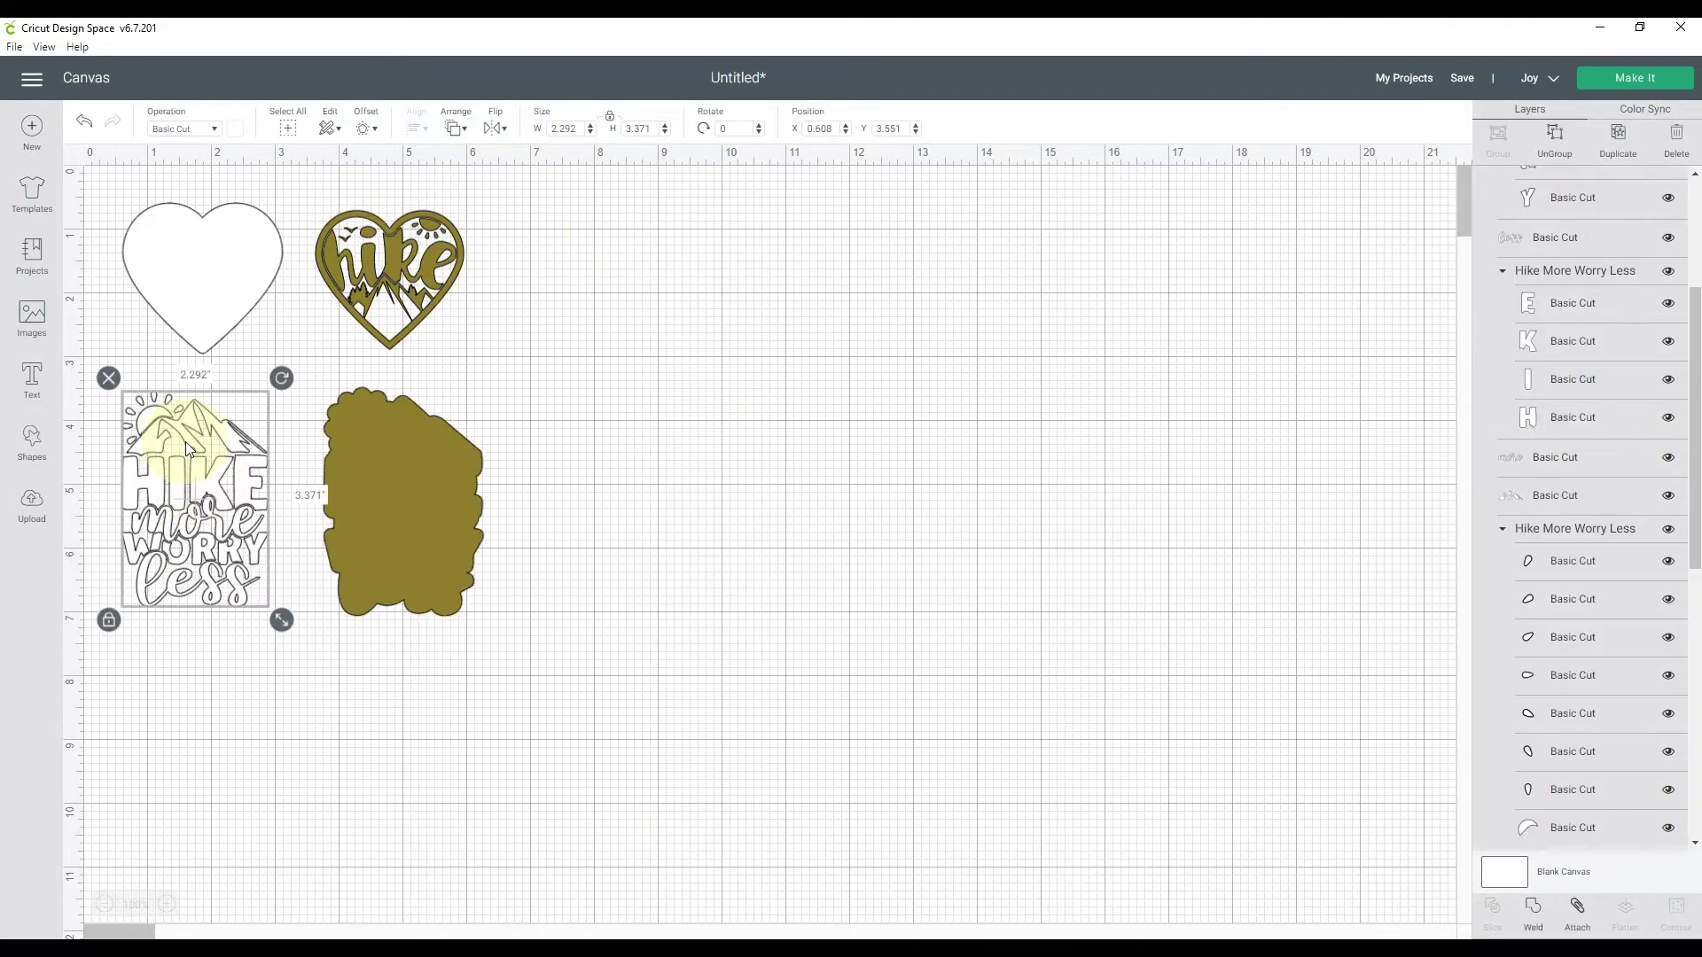
click(252, 377)
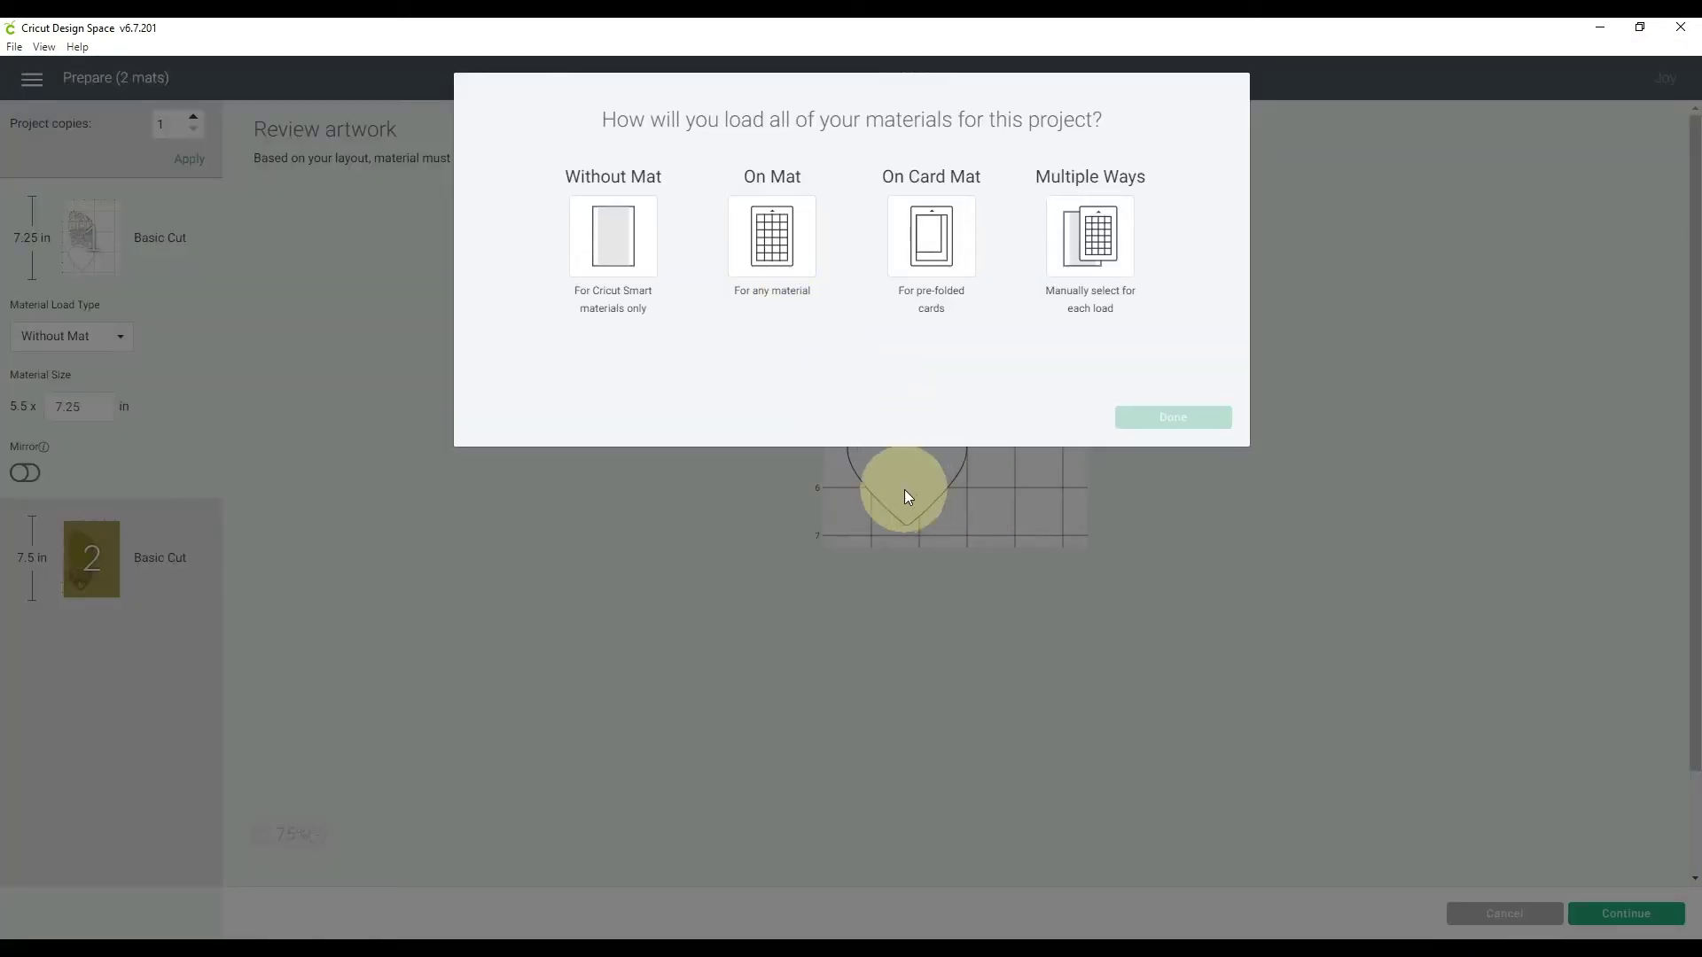
Choose On Mat loading so mat 1 holds the white heart and lettering
click(784, 236)
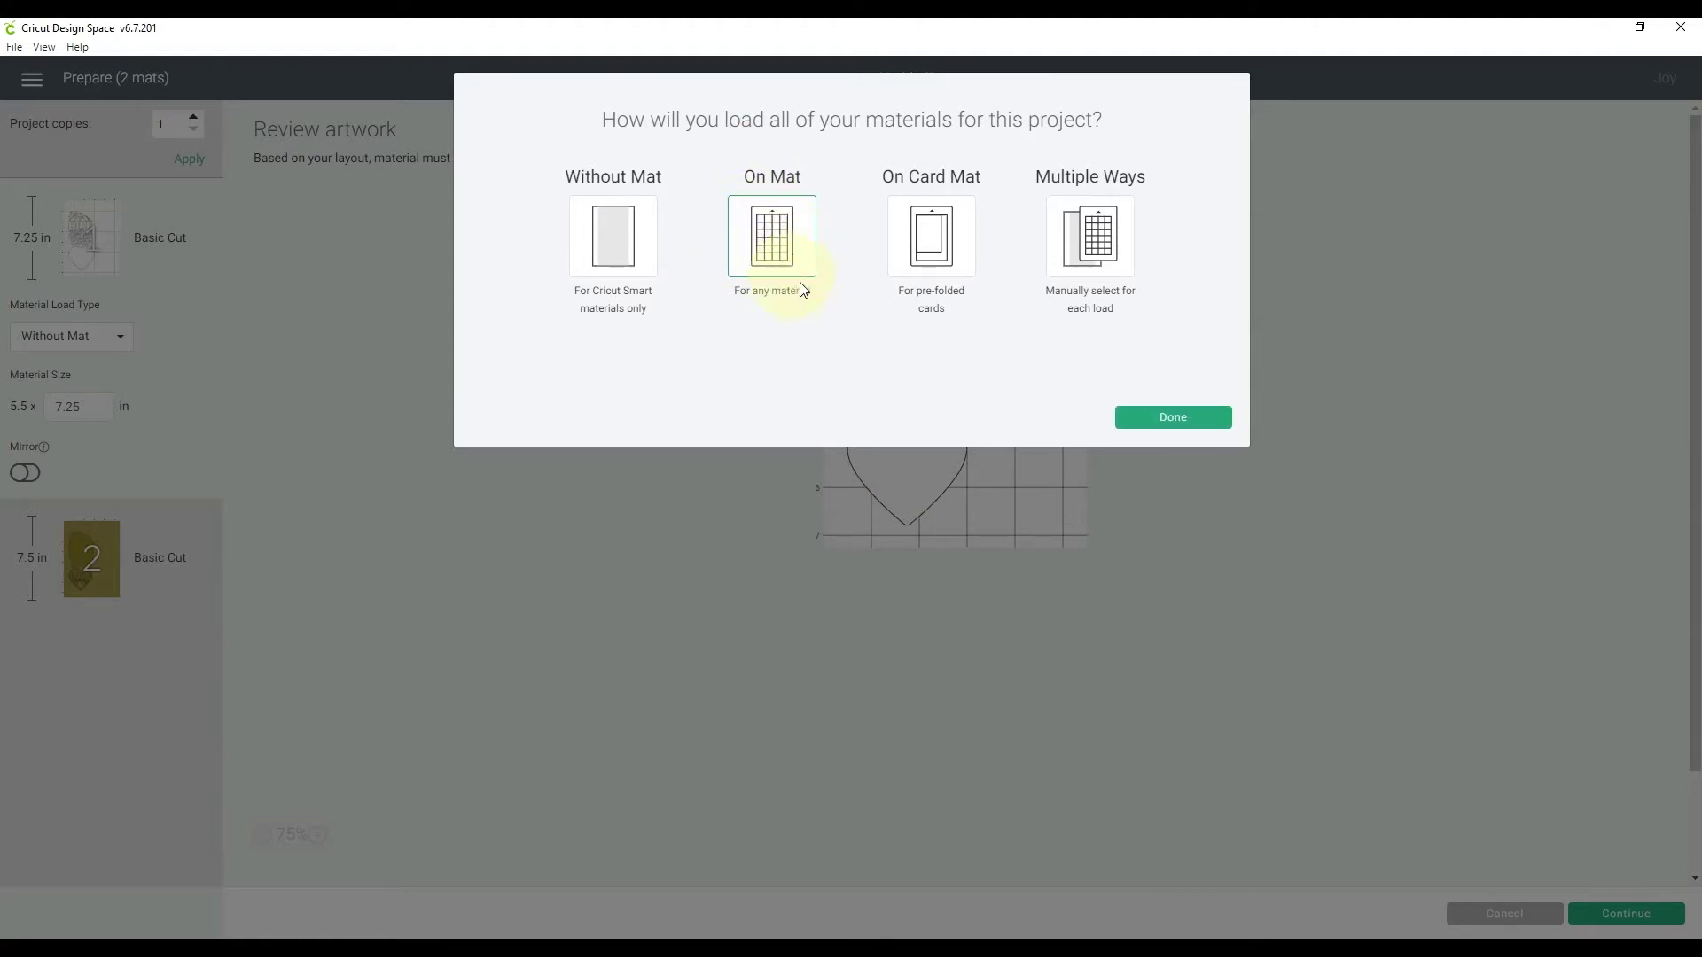
click(1179, 419)
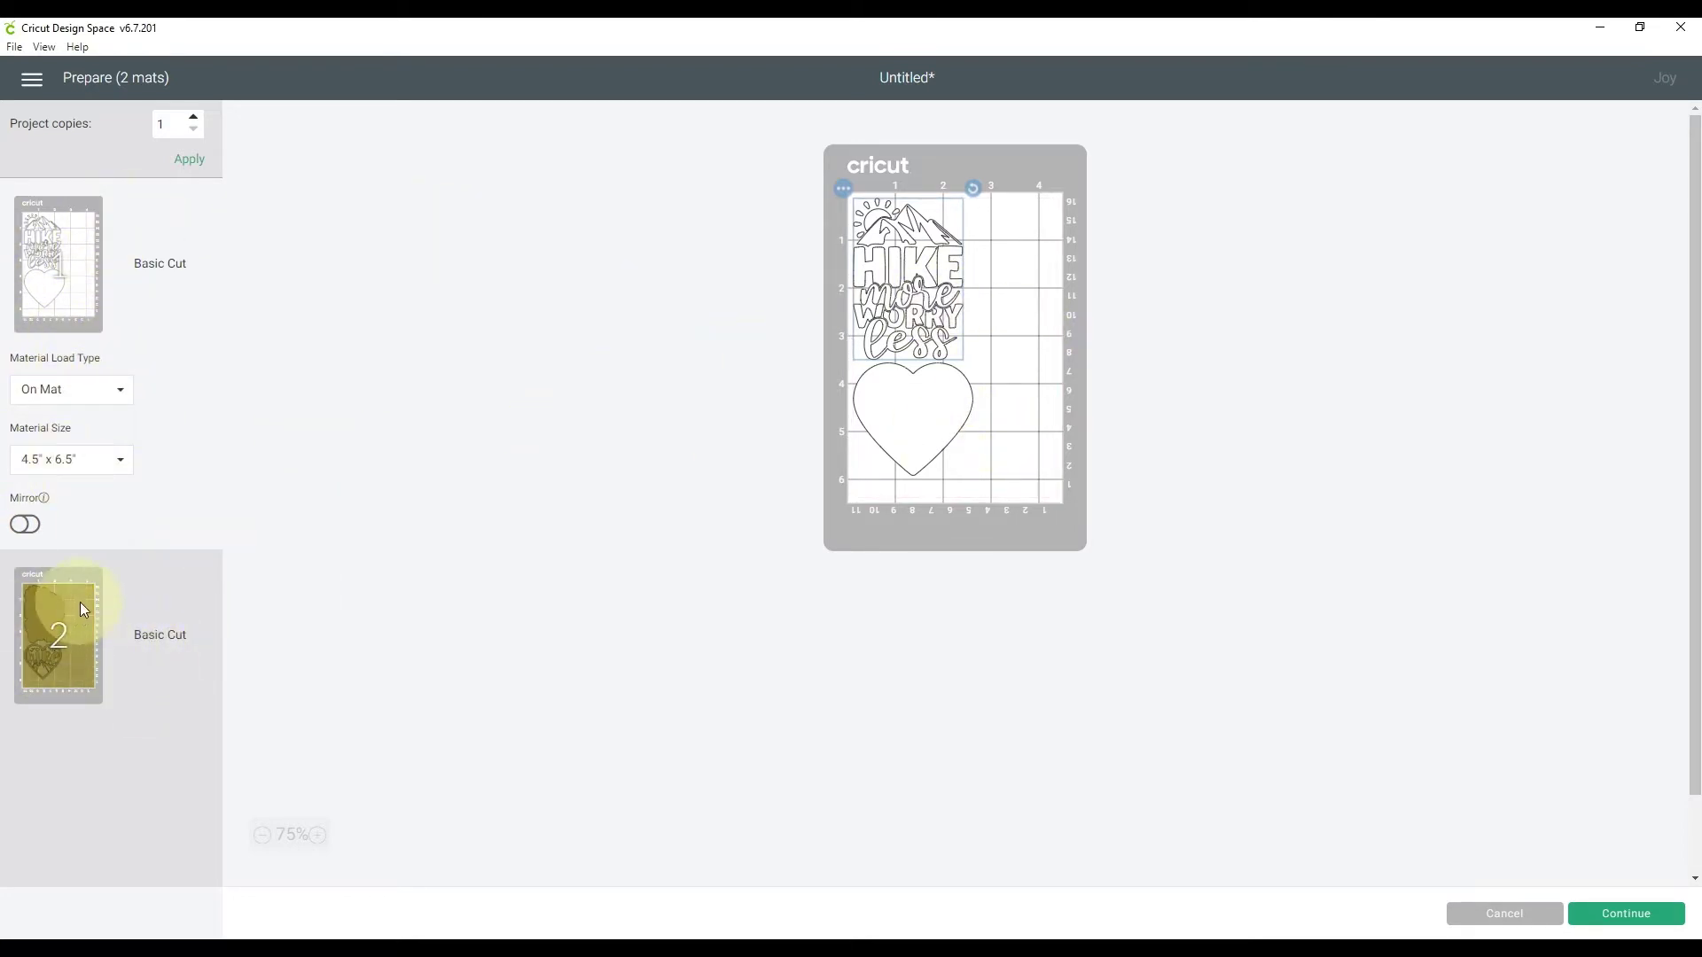
Switch gold mat 2 to Without Mat loading, then return to mat 1
click(152, 700)
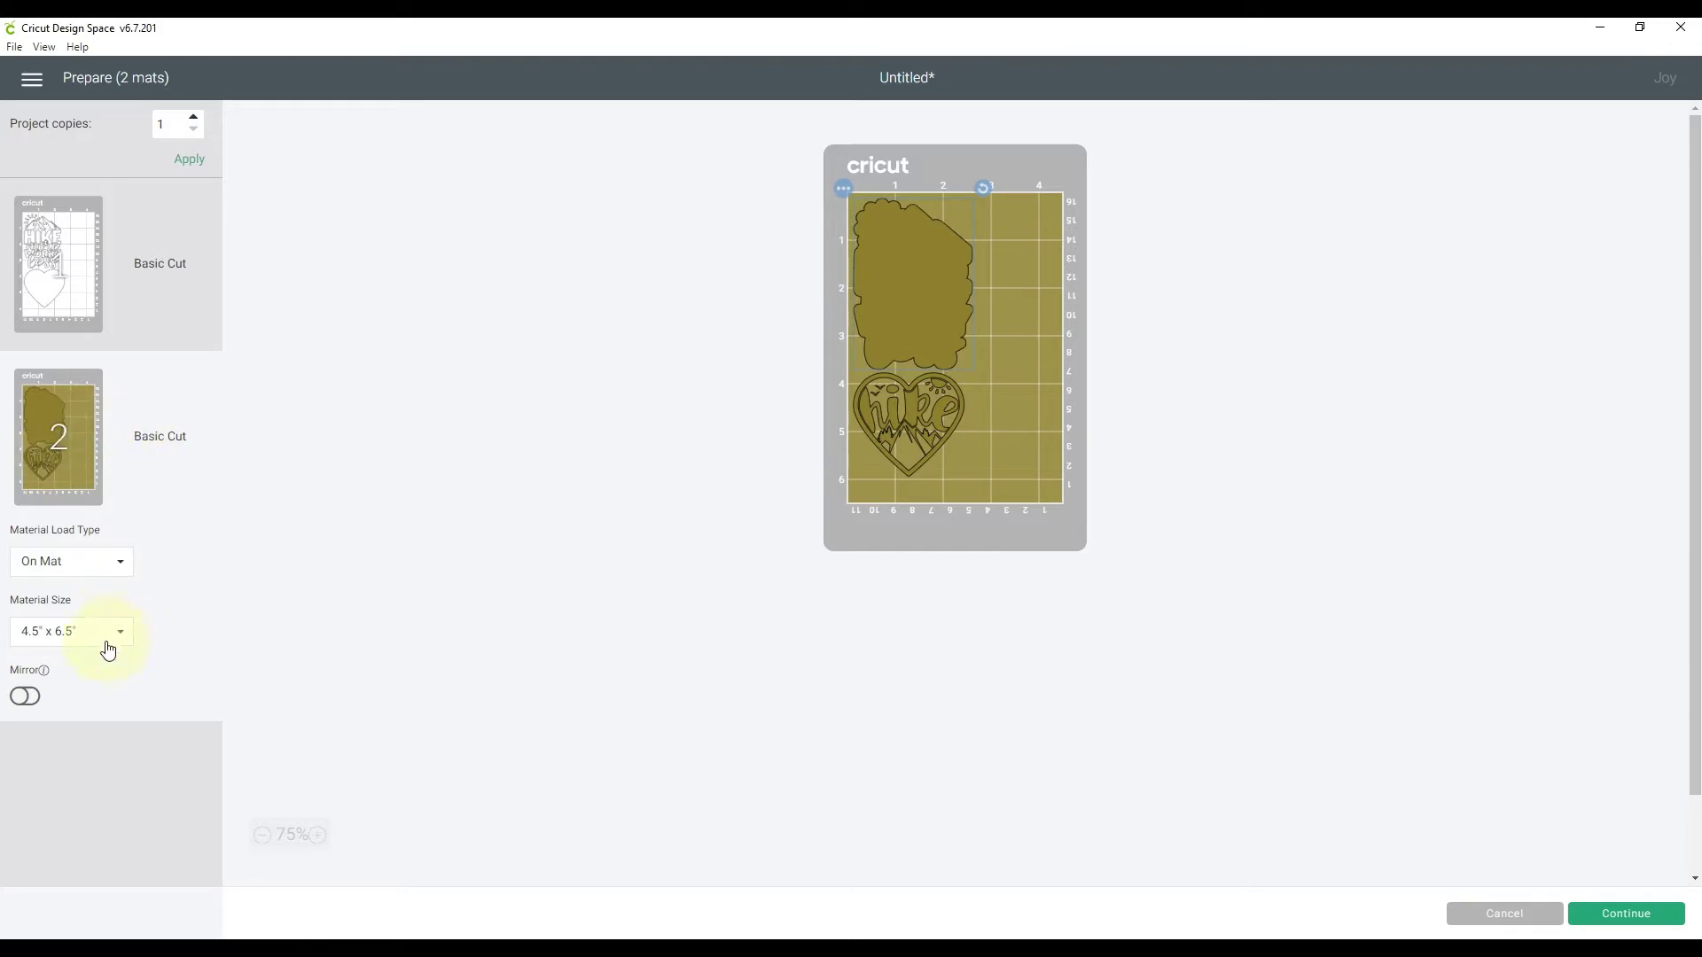
click(121, 568)
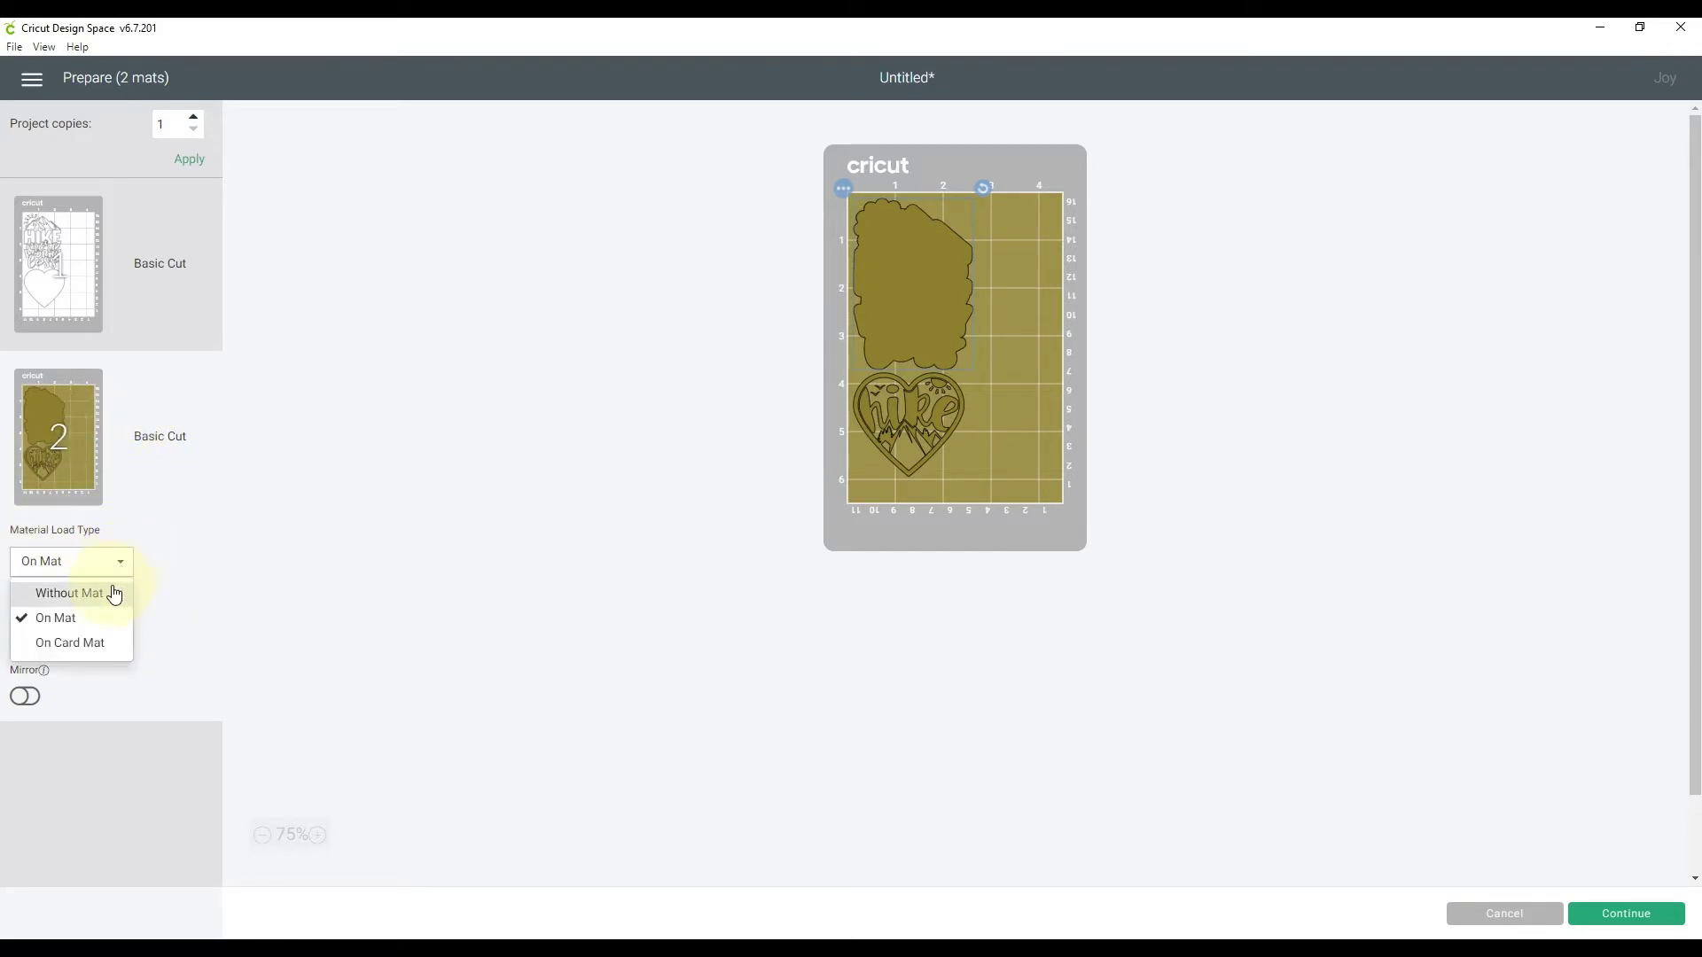
click(105, 594)
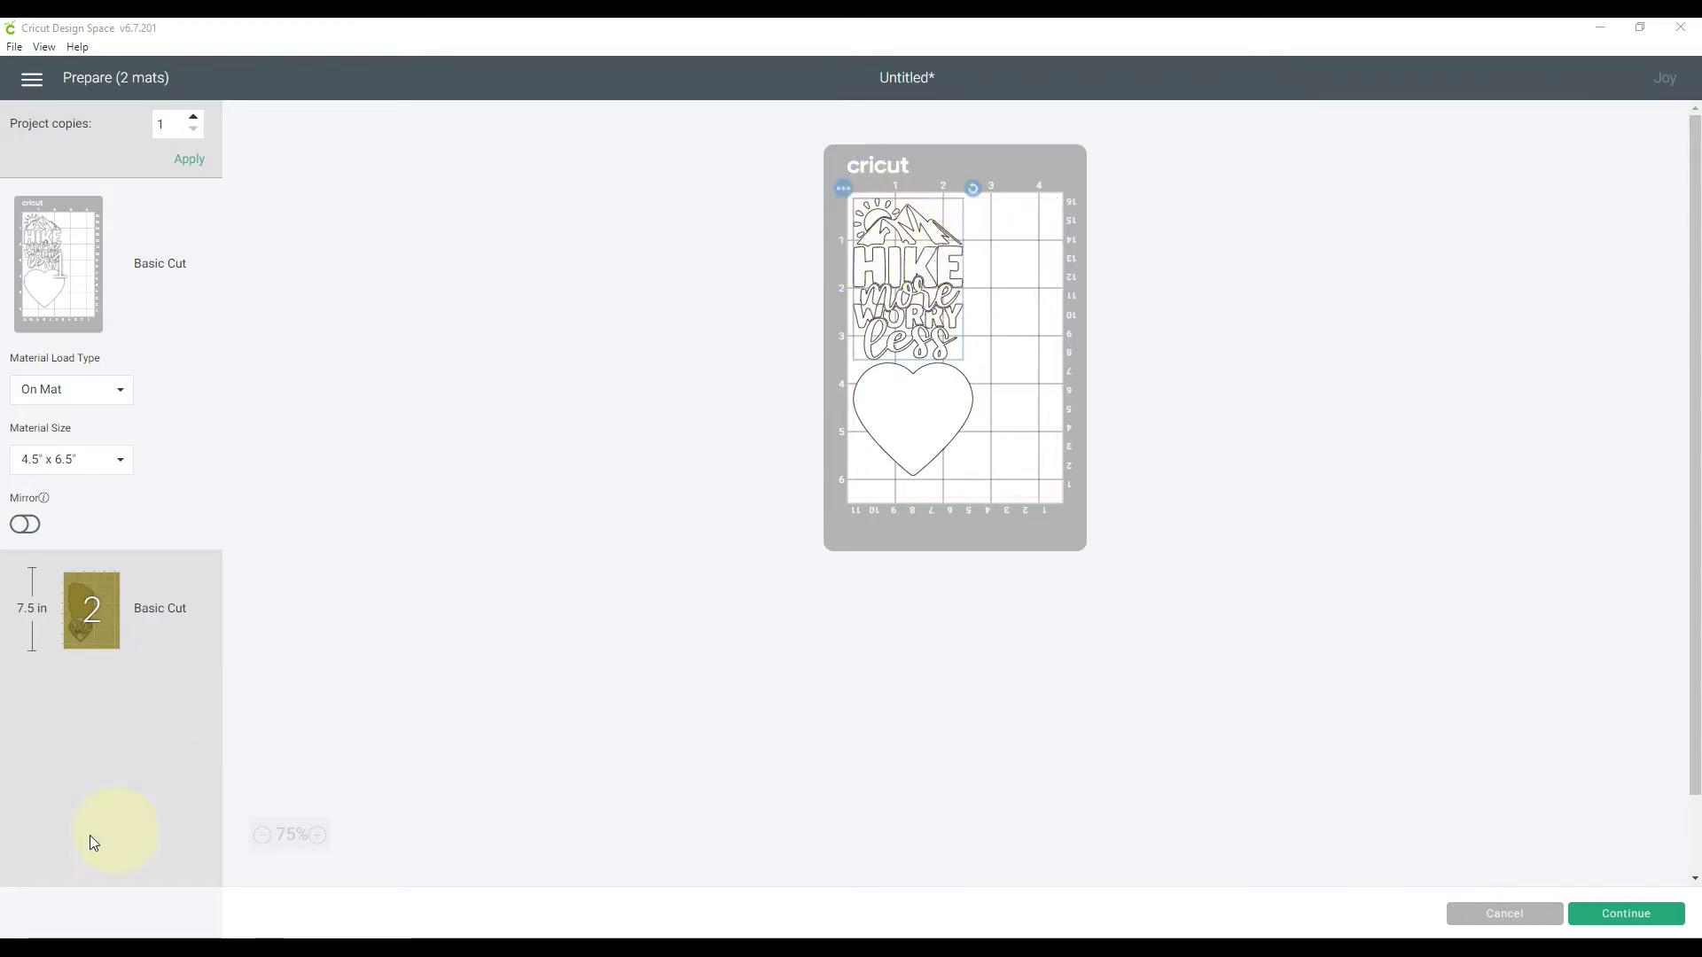
click(153, 645)
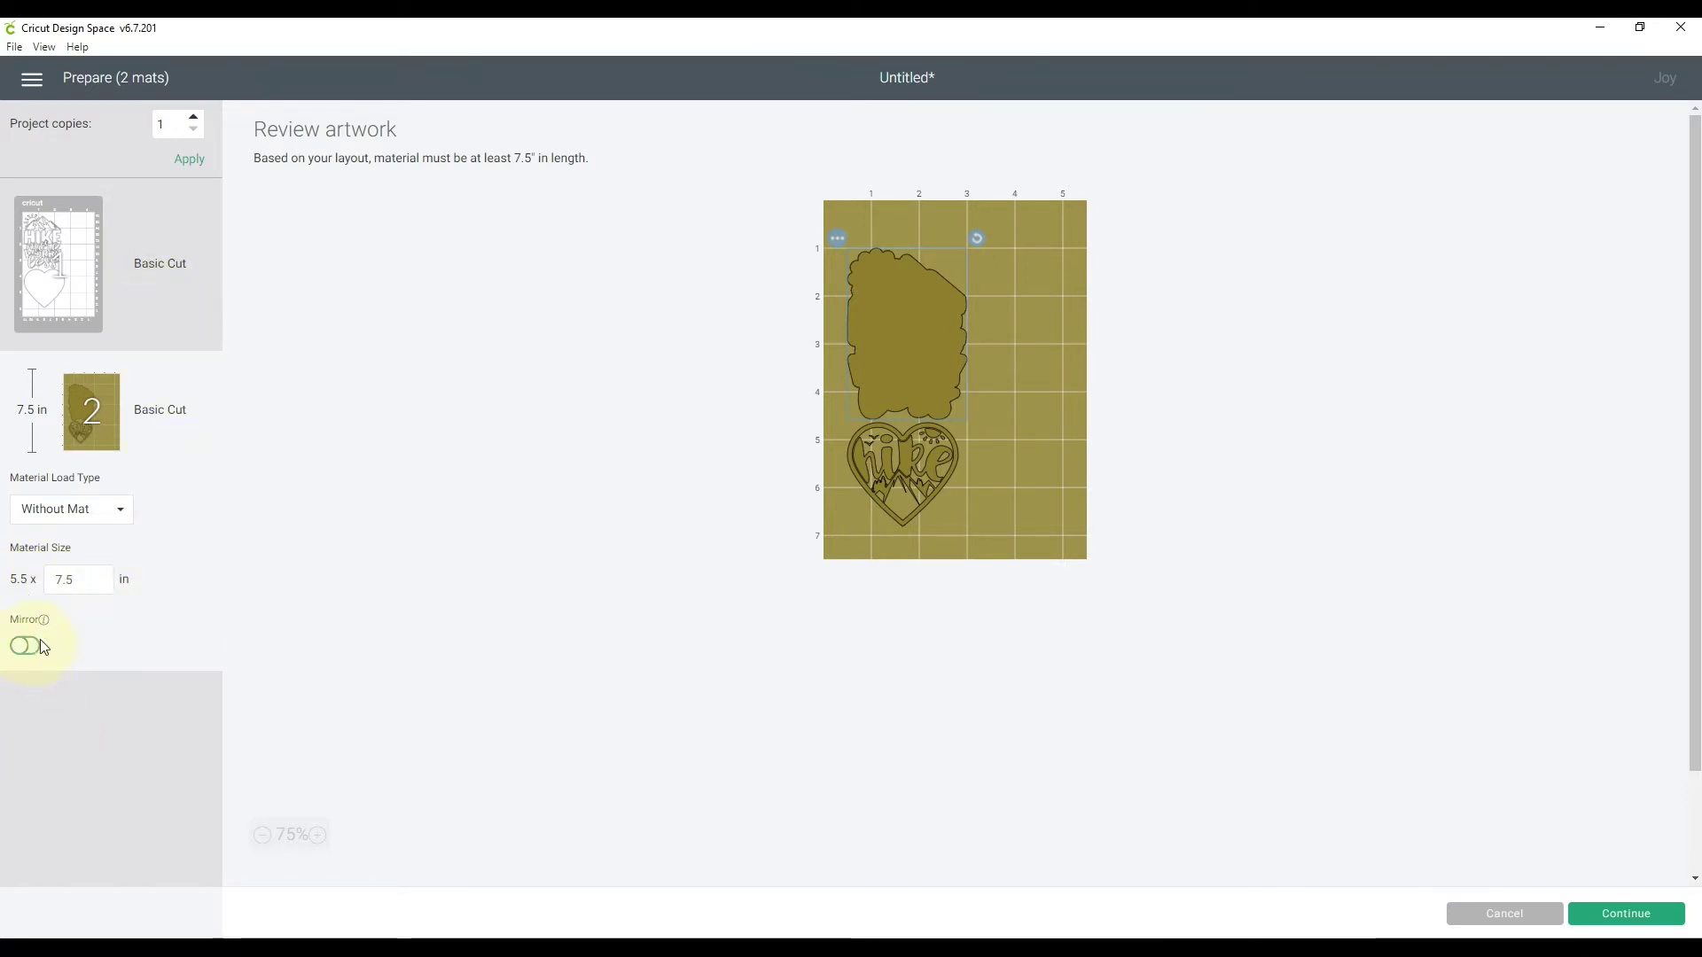
click(142, 303)
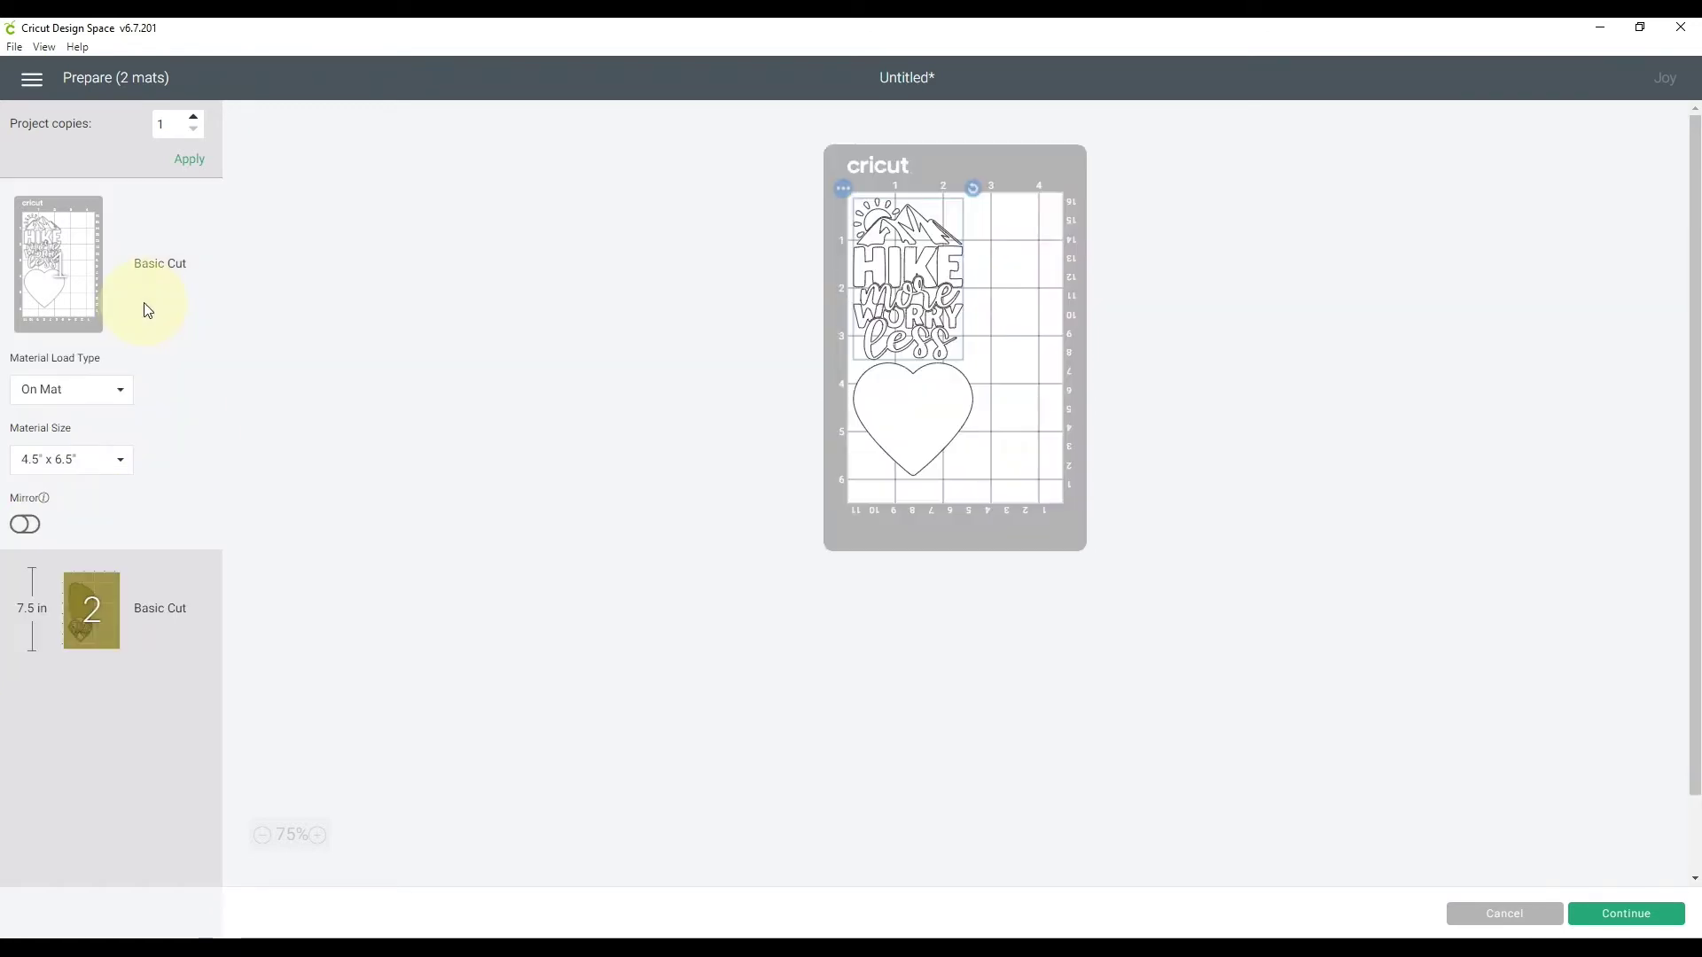
Continue to the Make screen and set mat 1's base material to Premium Vinyl
click(1621, 917)
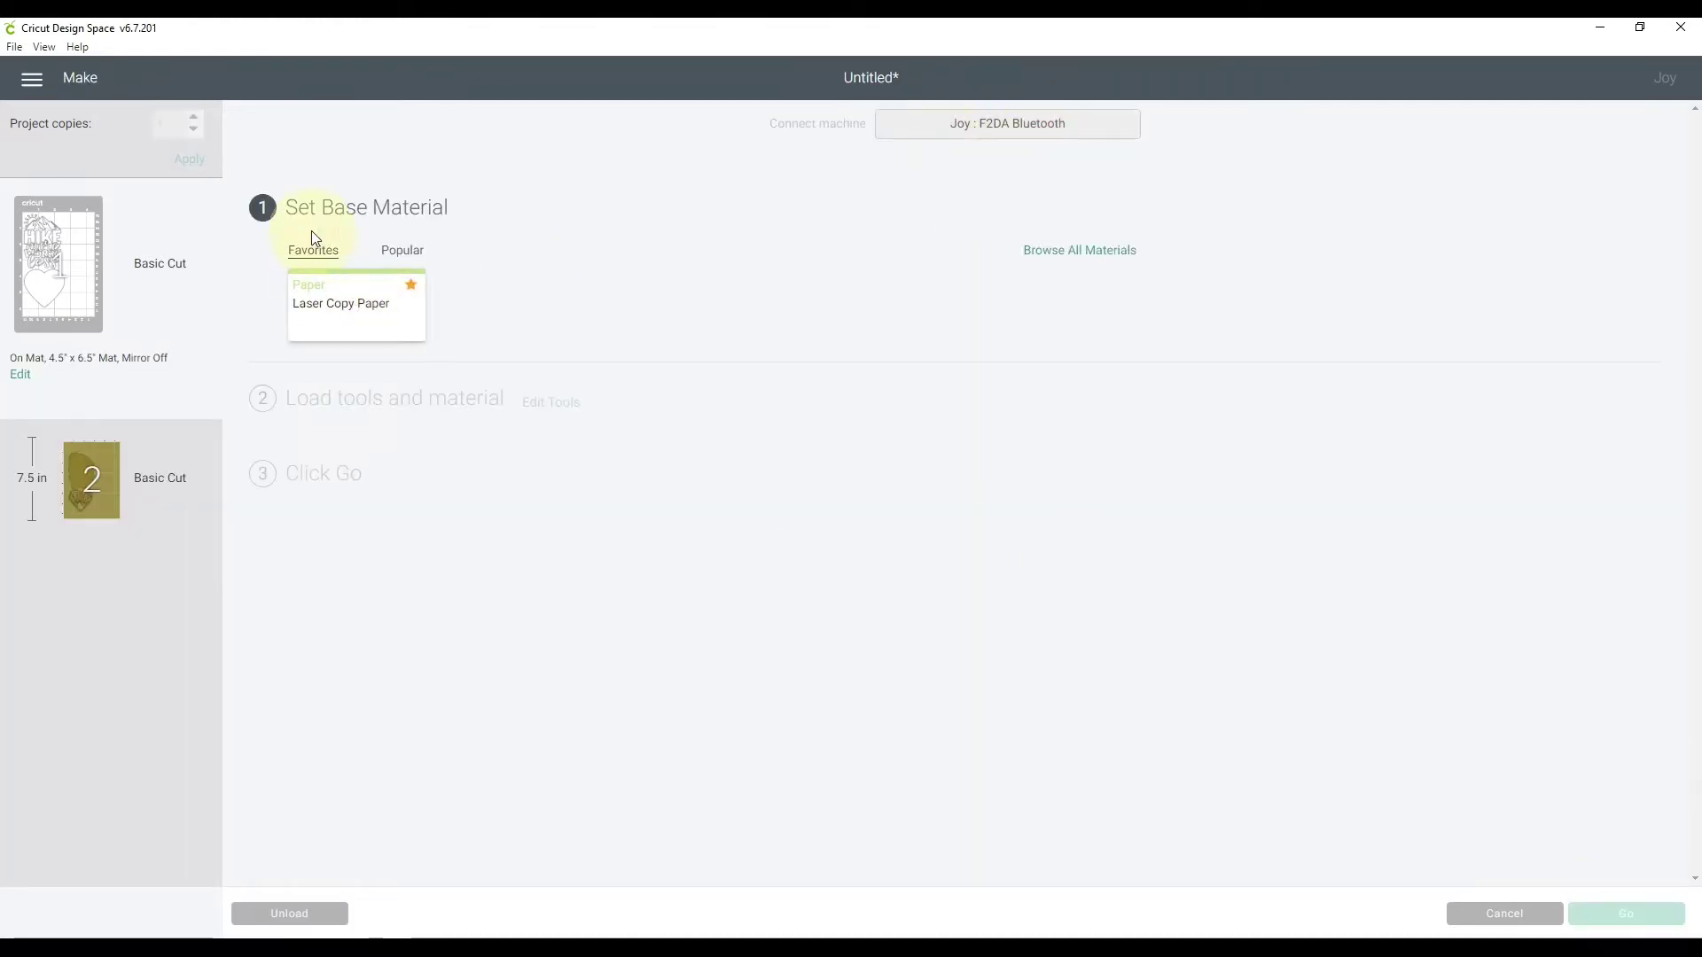
click(1025, 255)
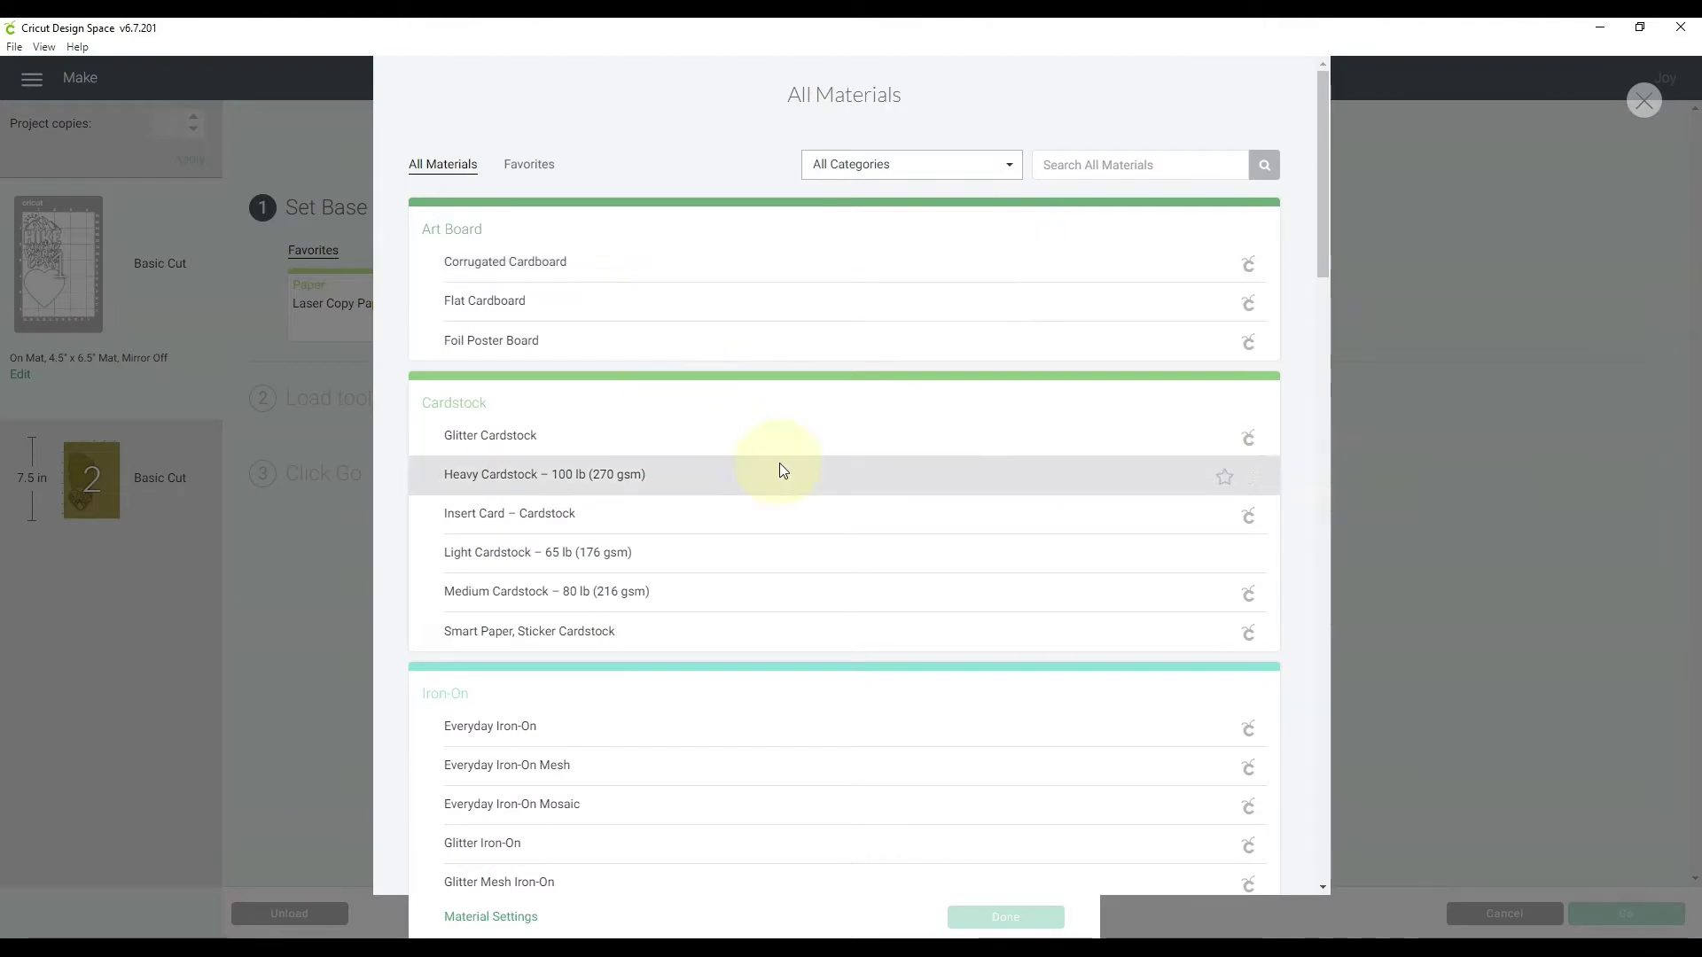
scroll(781, 466, down, 10)
scroll(771, 487, down, 10)
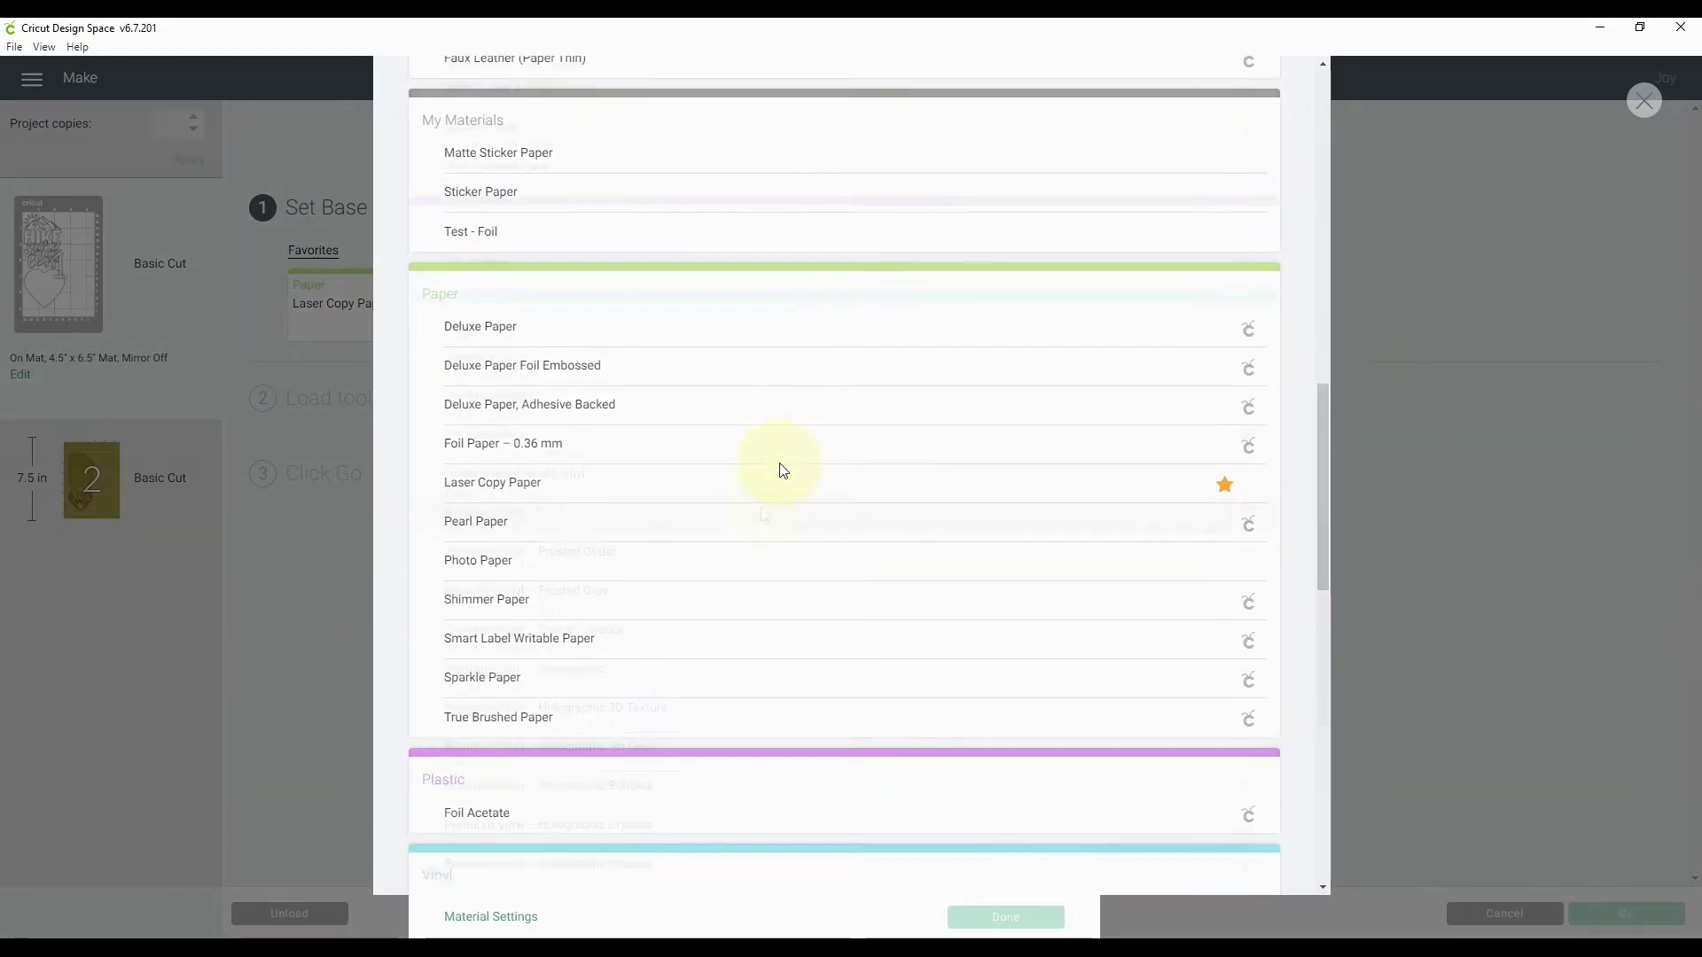
click(759, 514)
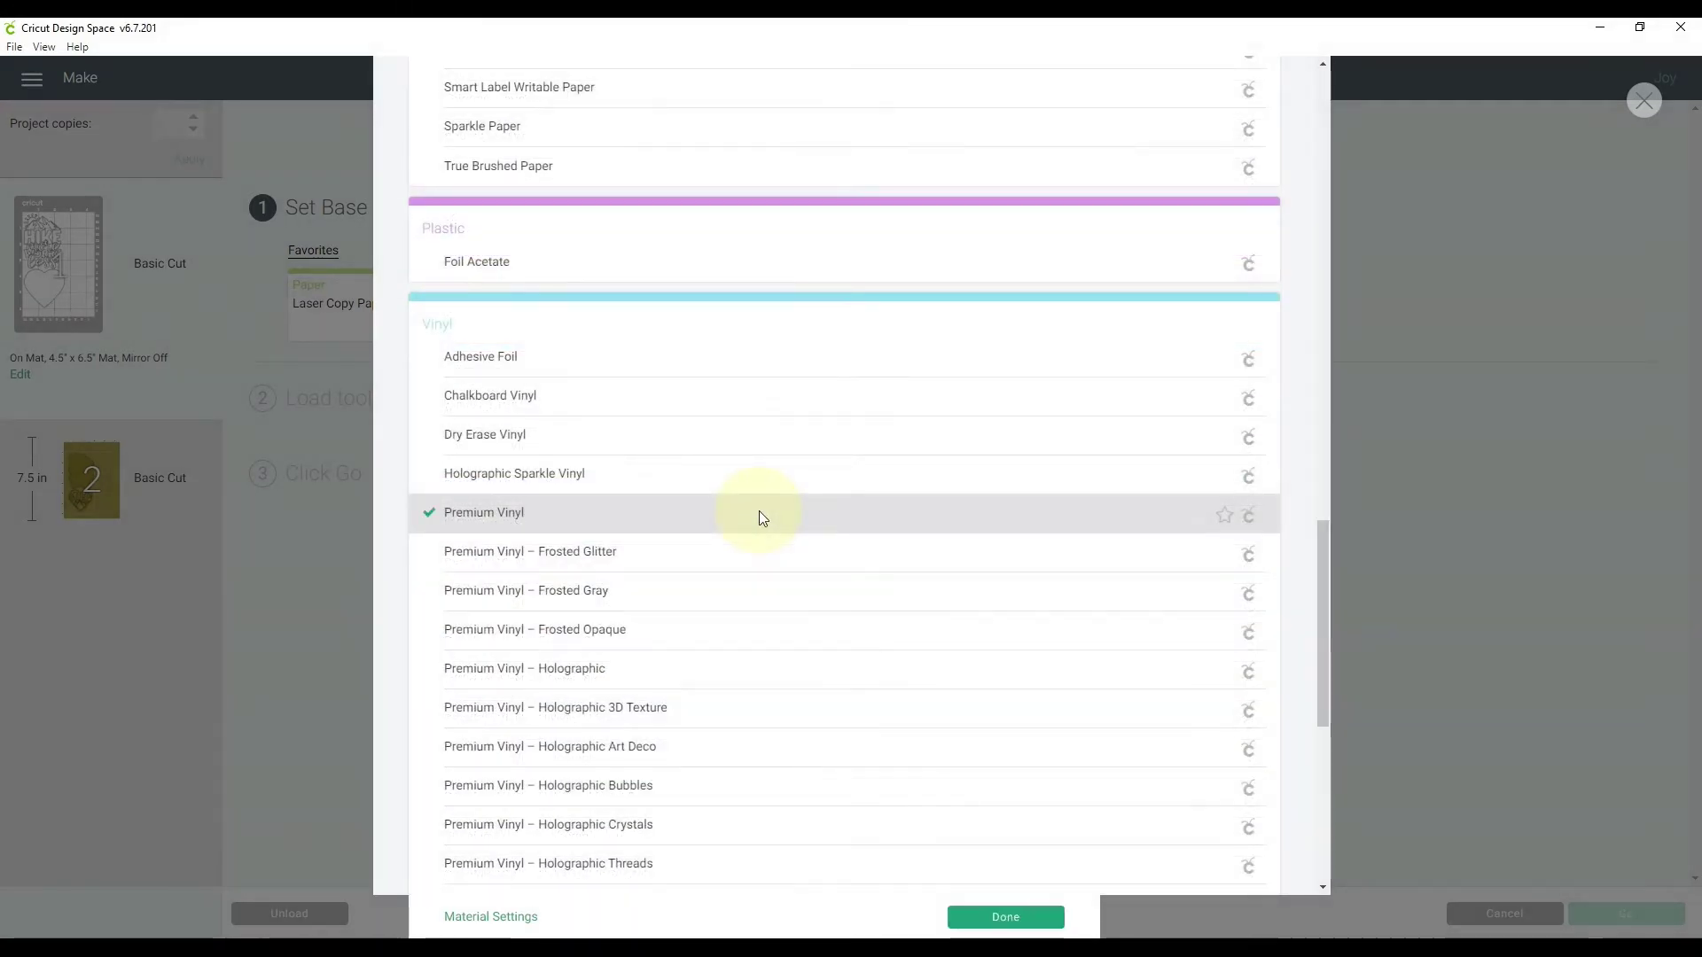
click(1007, 918)
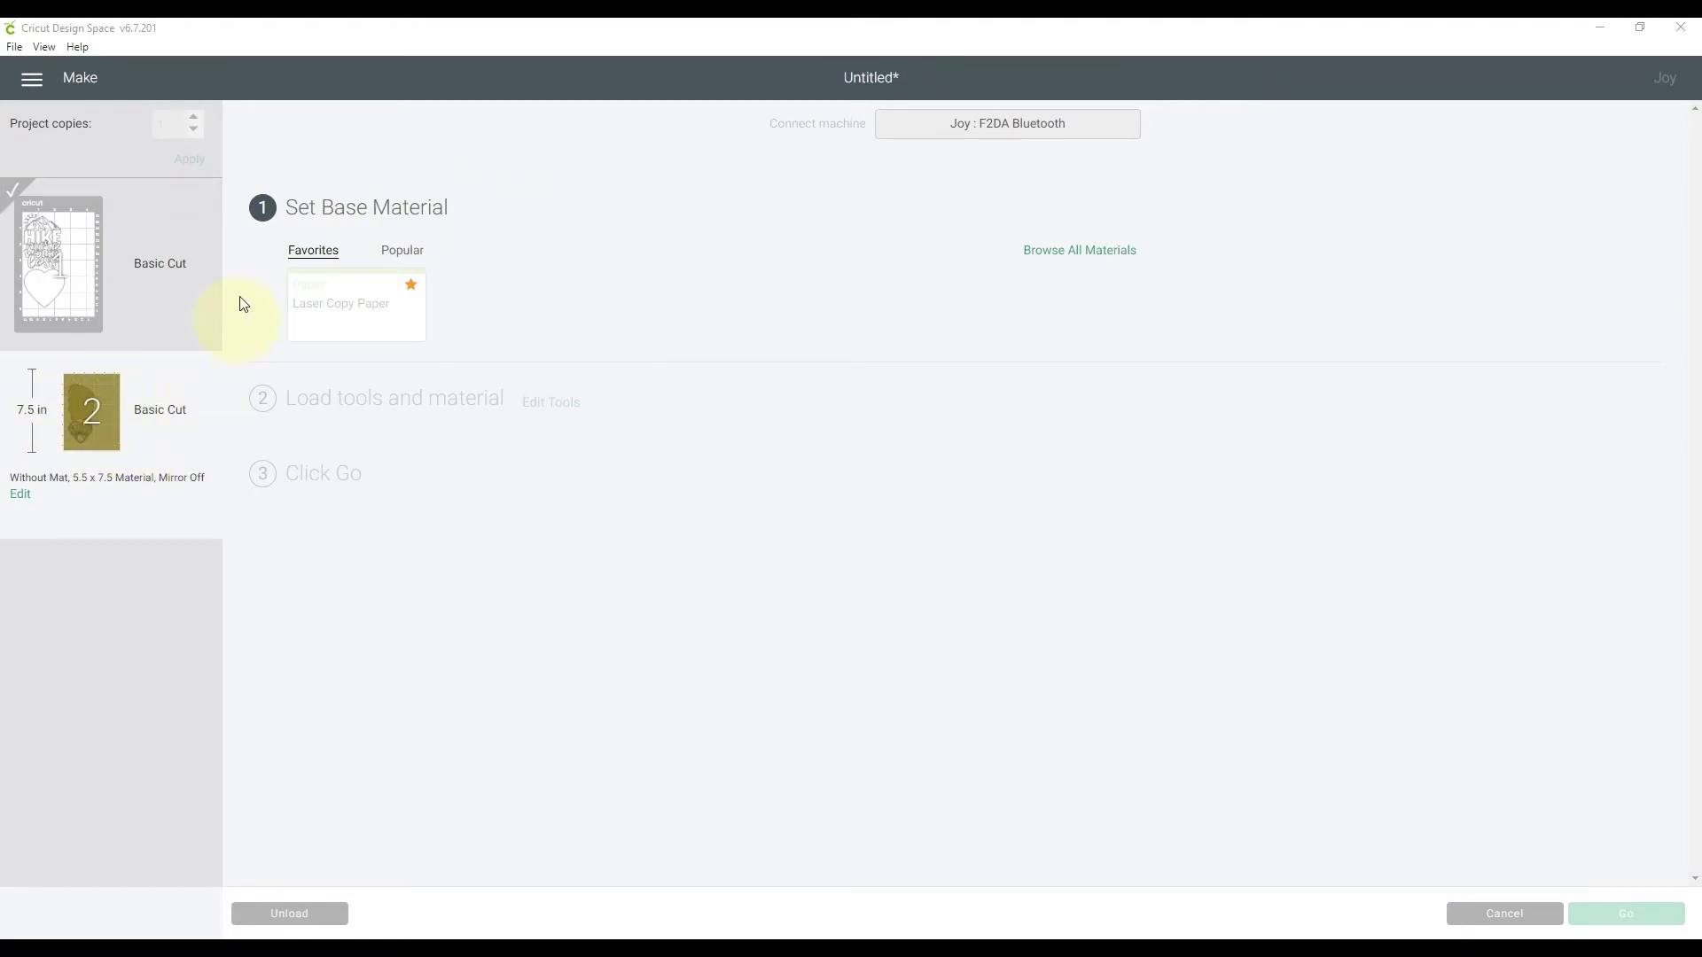
Pick Smart Vinyl – Matte Metallic from the compatible materials for mat 2
click(1043, 253)
scroll(1047, 512, down, 1)
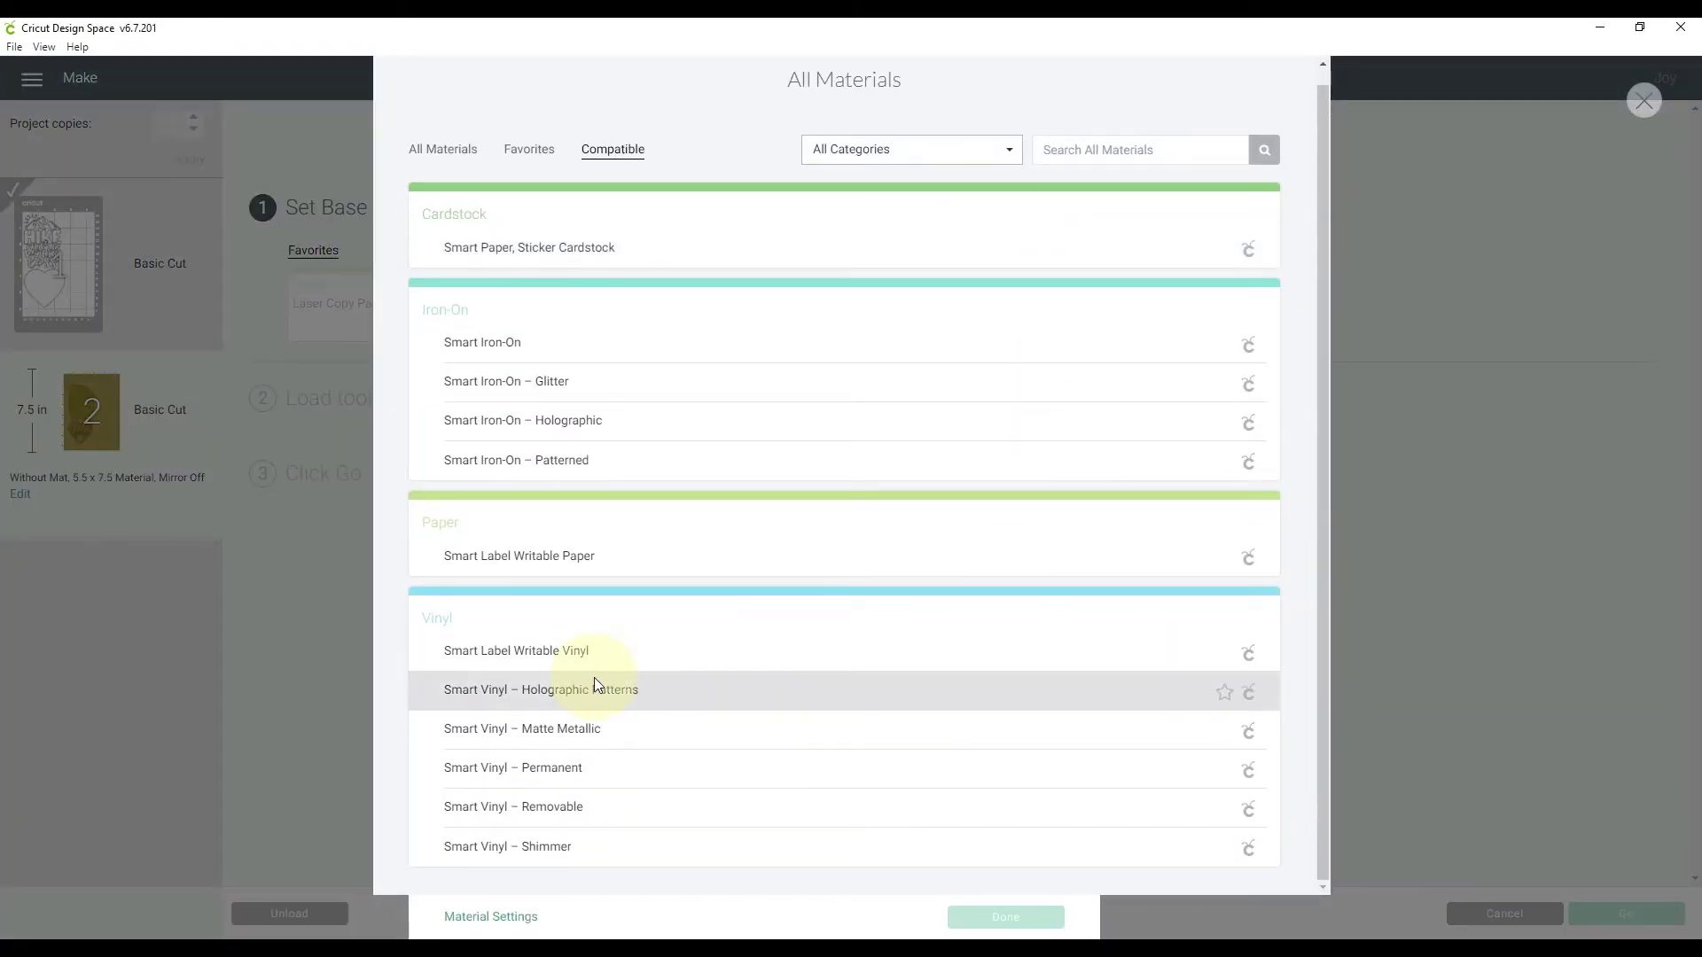
click(496, 730)
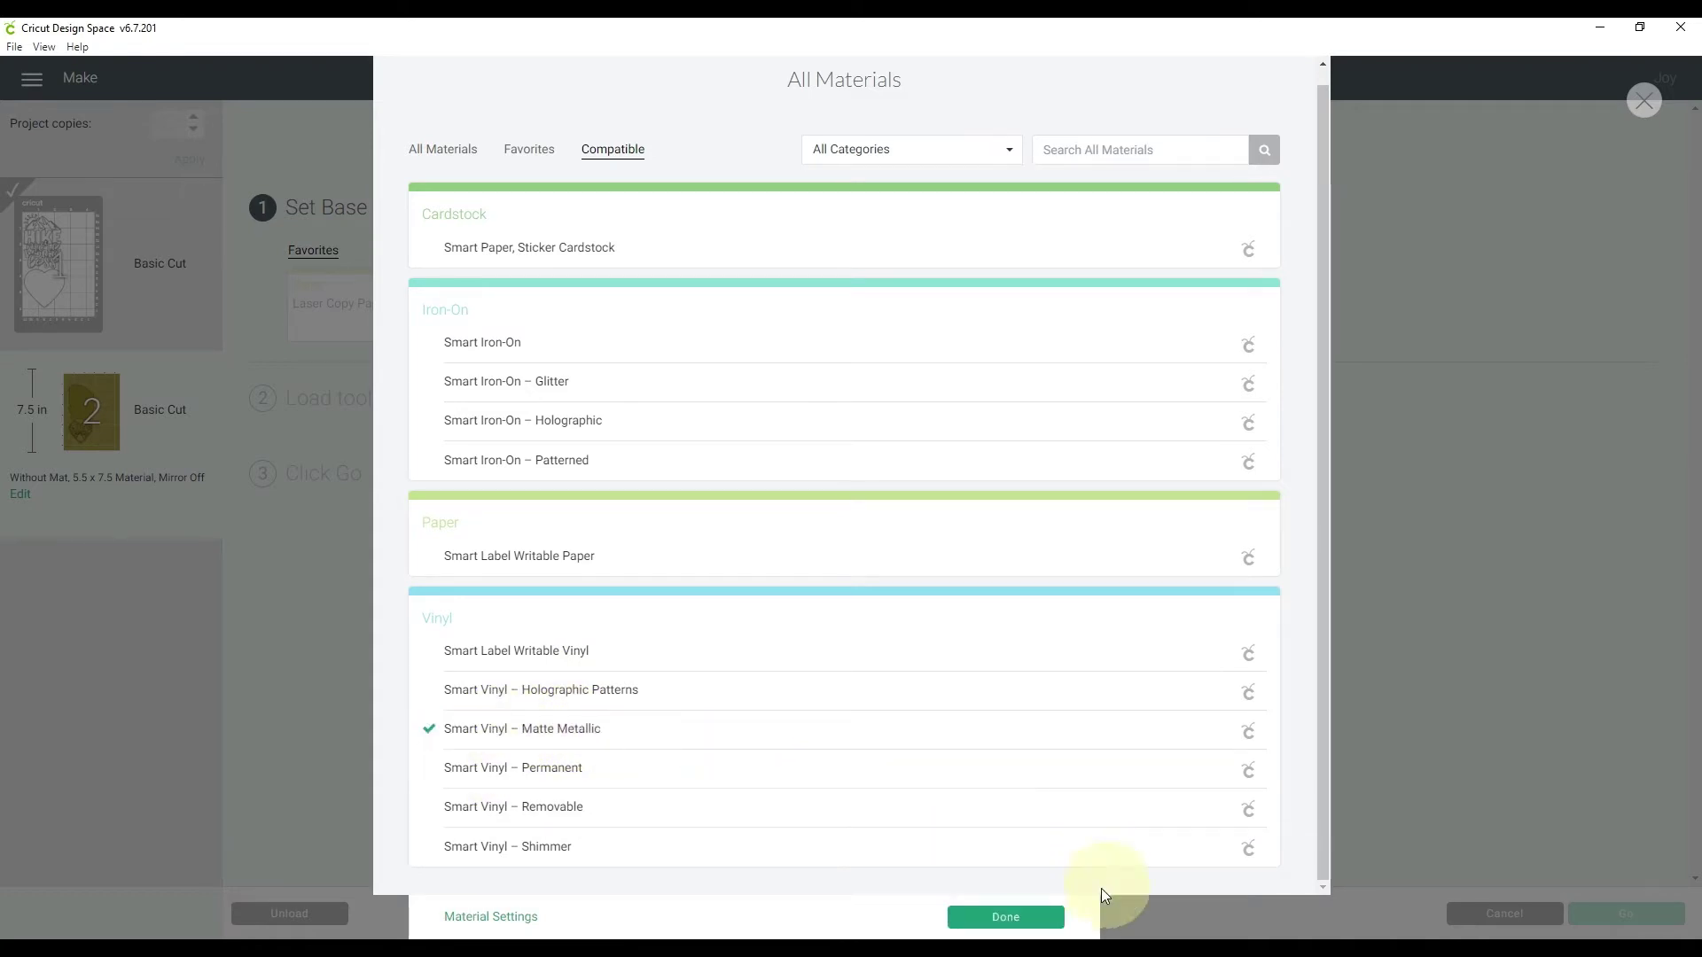
click(999, 919)
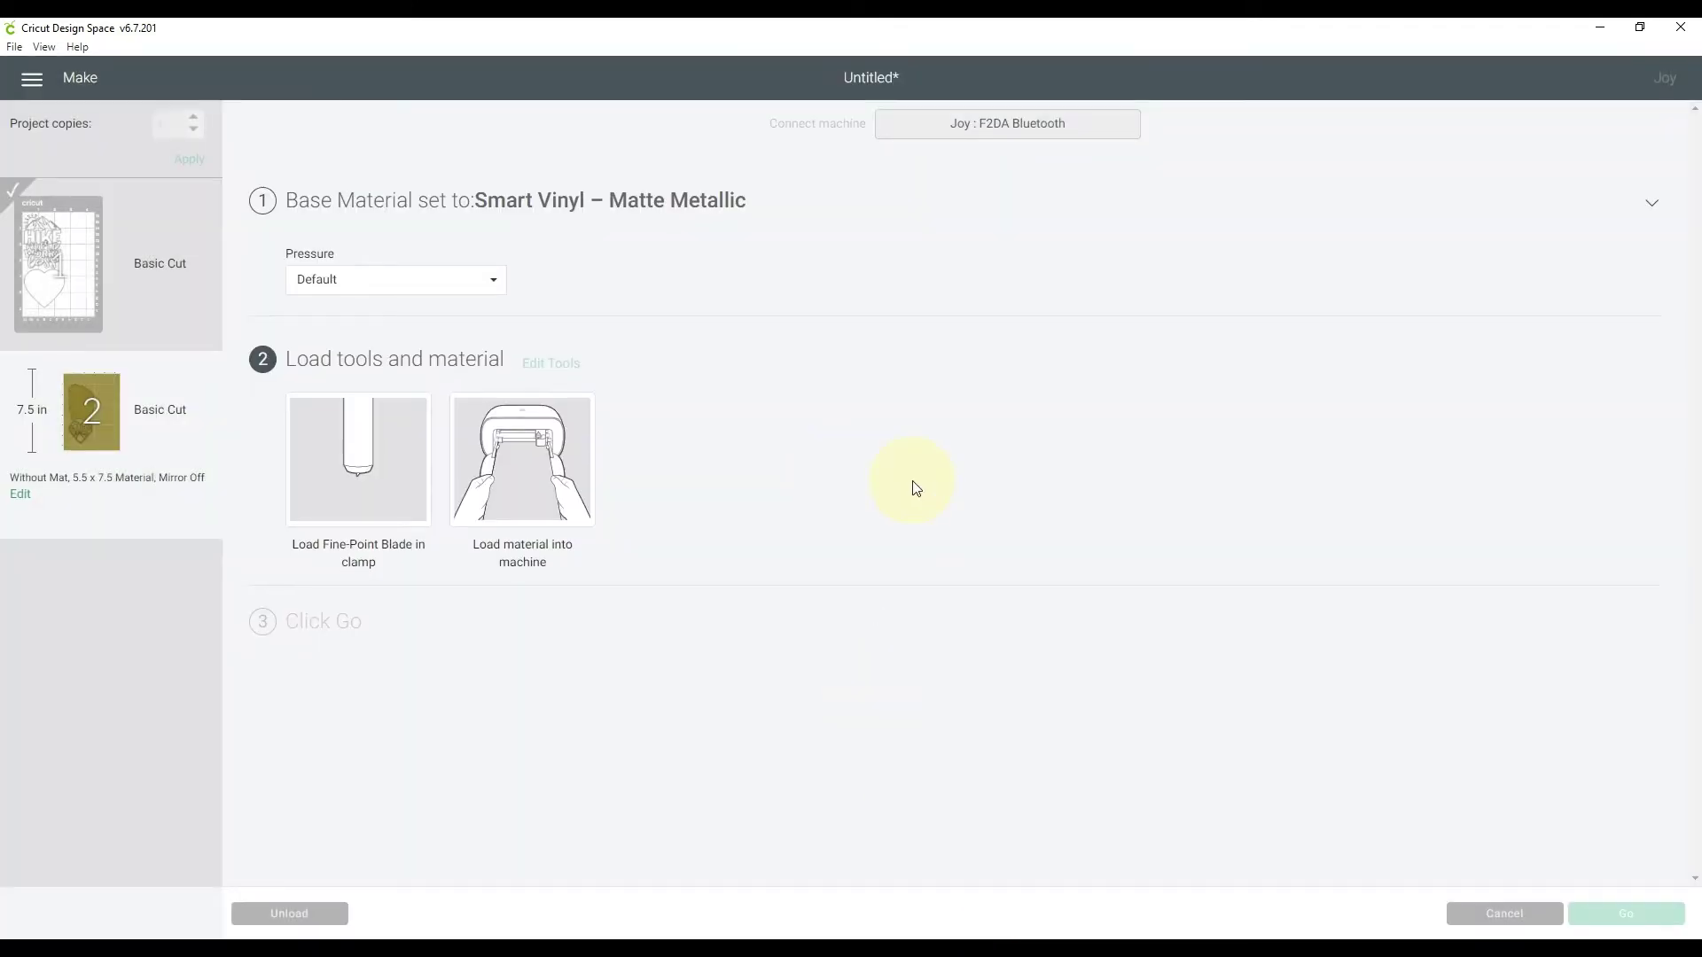